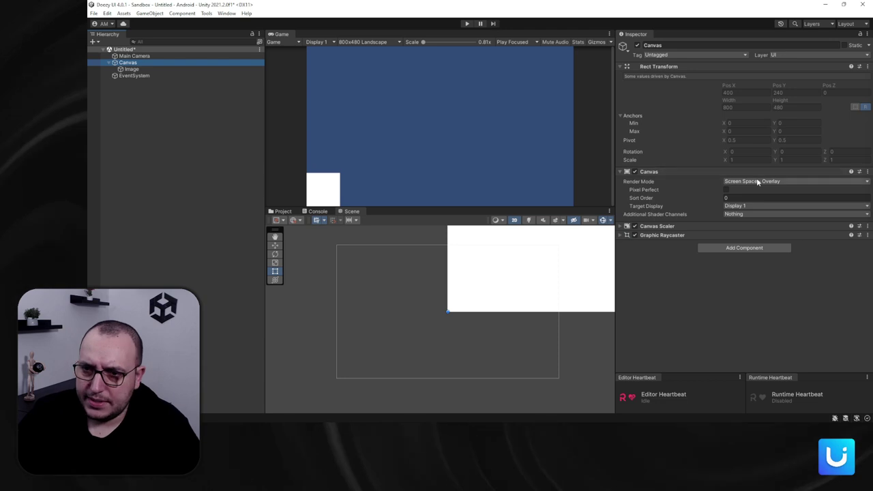
Set the Canvas render mode to Screen Space - Camera and assign the Main Camera as its render camera
{"action": "left_click", "coordinate": [760, 181]}
{"action": "left_click", "coordinate": [757, 198]}
{"action": "left_click_drag", "start_coordinate": [134, 56], "coordinate": [744, 197]}
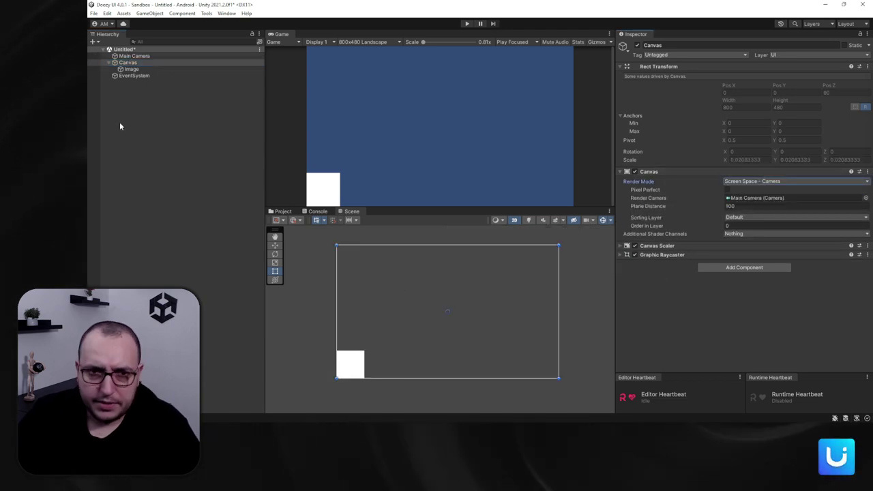
Centre the Image on the canvas by applying the middle-center anchor preset together with its position
{"action": "left_click", "coordinate": [130, 68]}
{"action": "left_click", "coordinate": [634, 89]}
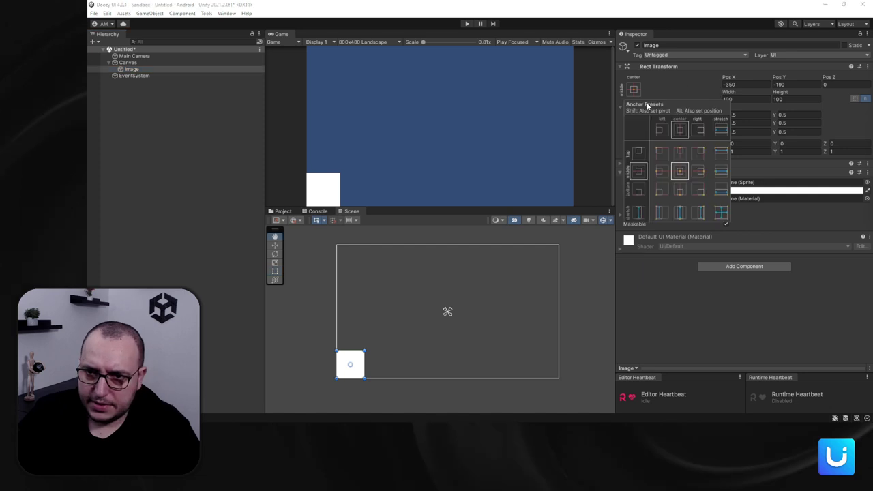
{"action": "left_click", "coordinate": [680, 171], "text": "alt"}
Replace the EventSystem's Standalone Input Module with InputSystemUIInputModule
{"action": "left_click", "coordinate": [170, 75]}
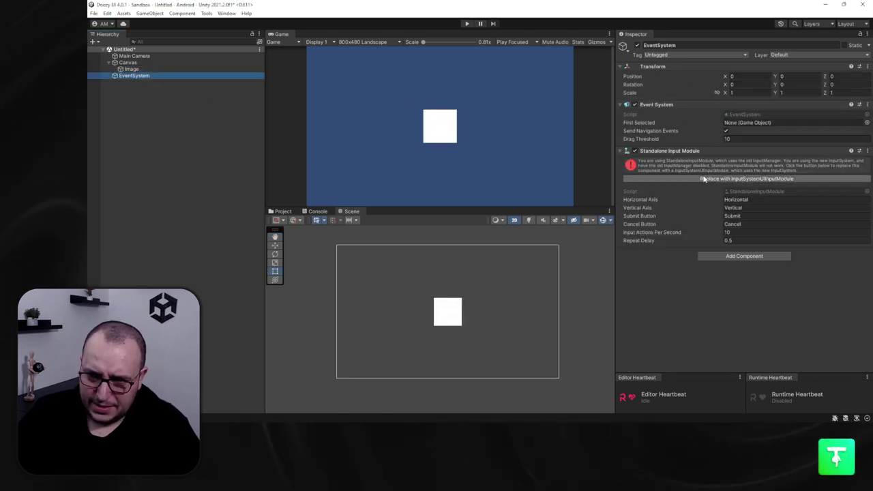
{"action": "left_click", "coordinate": [746, 178]}
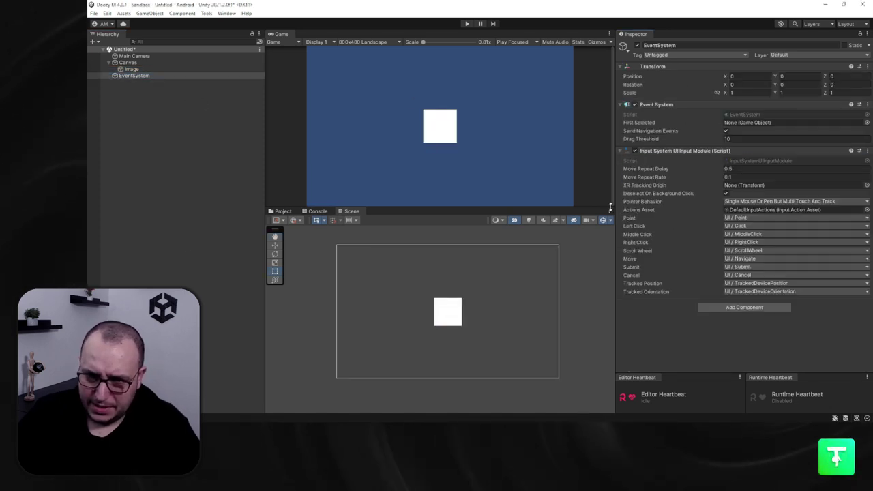
Add a Color Animator component to the Image
{"action": "left_click", "coordinate": [162, 69]}
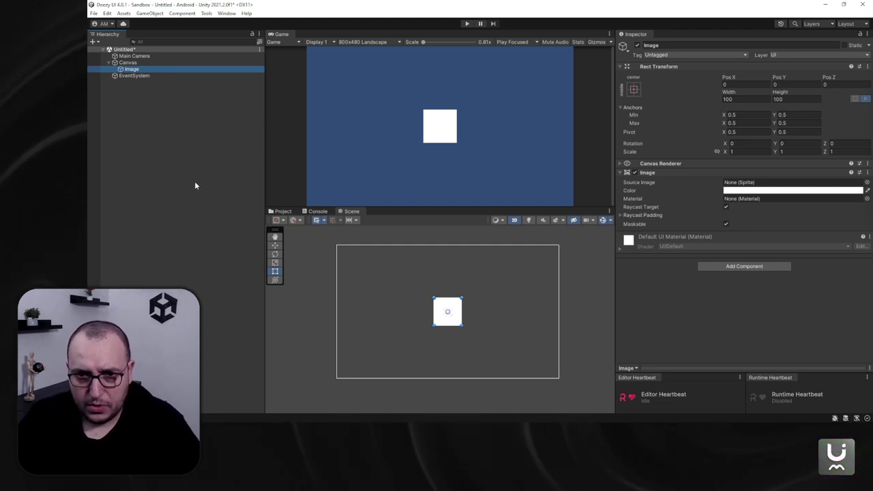
{"action": "left_click", "coordinate": [733, 266]}
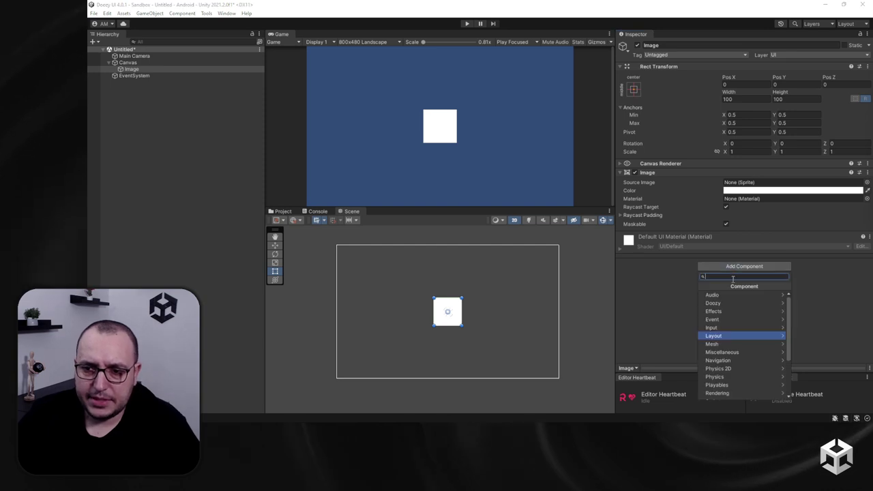
{"action": "type", "text": "color"}
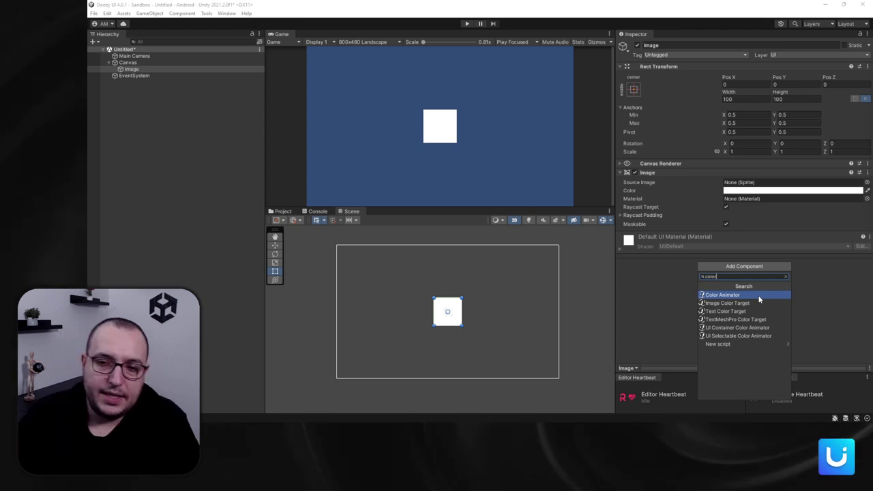
{"action": "key", "text": "Return"}
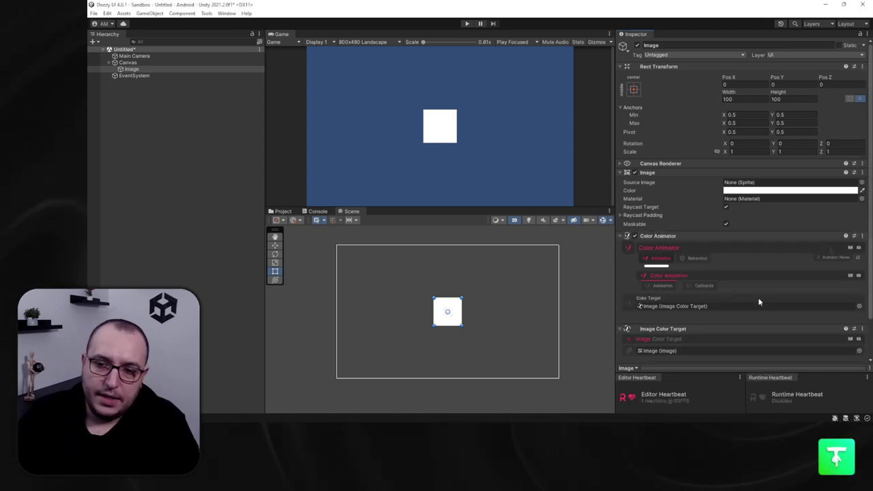
Examine the Color Animator's animation and callback sections and the options for its OnStart and OnEnable behaviours
{"action": "scroll", "coordinate": [716, 307], "scroll_direction": "down", "scroll_amount": 3}
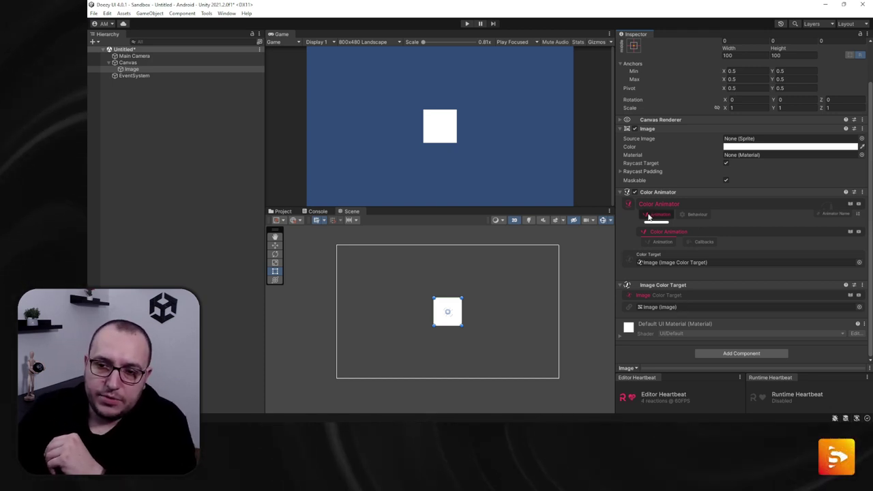
{"action": "left_click", "coordinate": [662, 241]}
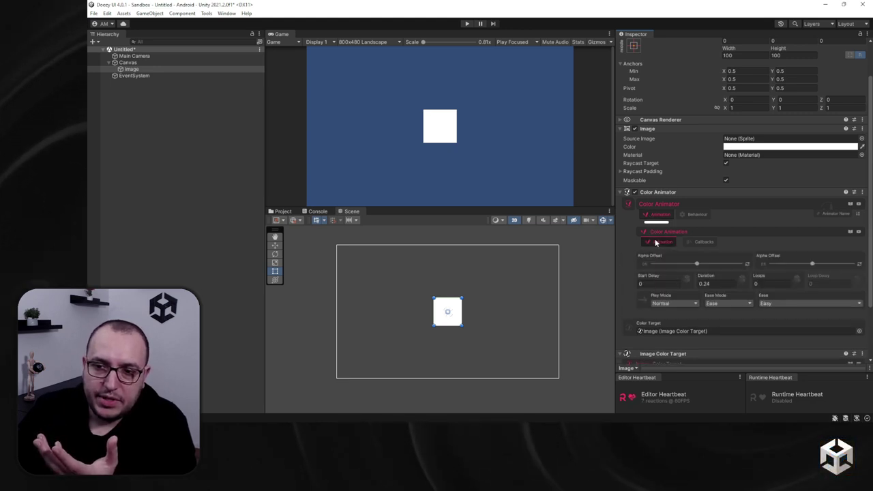
{"action": "left_click", "coordinate": [703, 242]}
{"action": "left_click", "coordinate": [709, 242]}
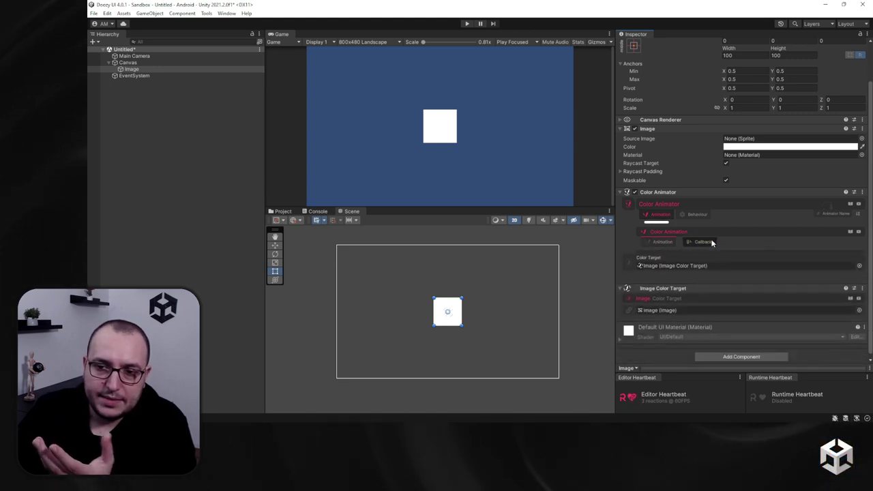
{"action": "left_click", "coordinate": [690, 214]}
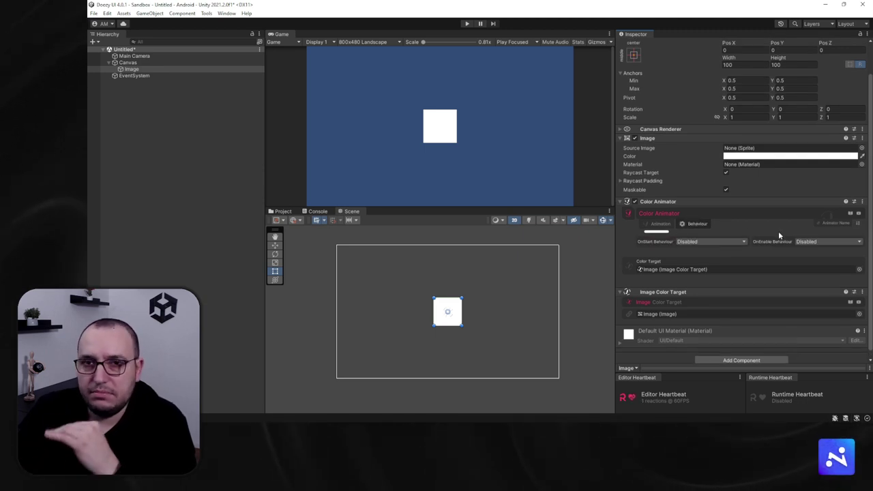
{"action": "left_click", "coordinate": [713, 242]}
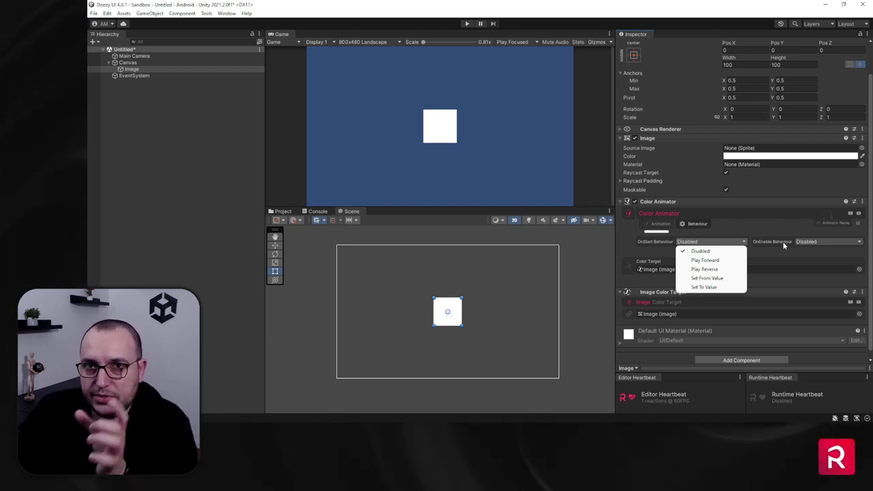
{"action": "left_click", "coordinate": [805, 242]}
{"action": "left_click", "coordinate": [805, 241]}
Name the Image's color animator "Special Color"
{"action": "left_click", "coordinate": [828, 225]}
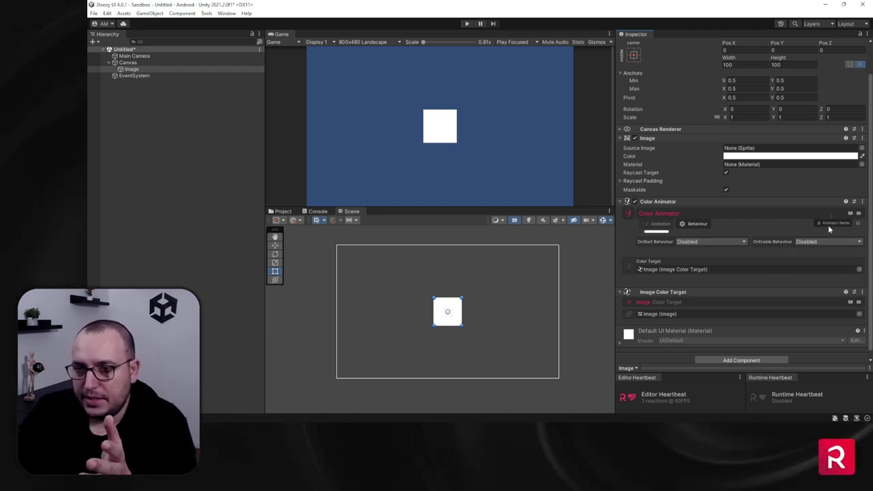
{"action": "left_click", "coordinate": [828, 225]}
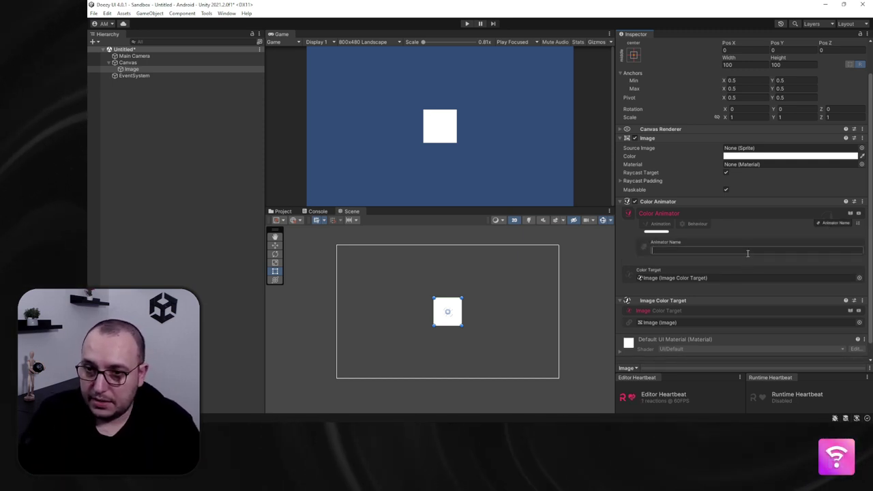
{"action": "type", "text": "Sp"}
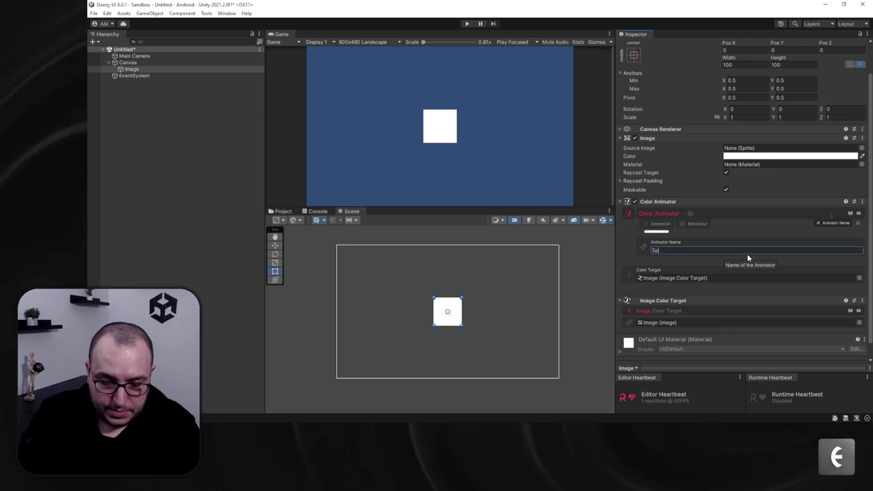
{"action": "type", "text": "ecial Color"}
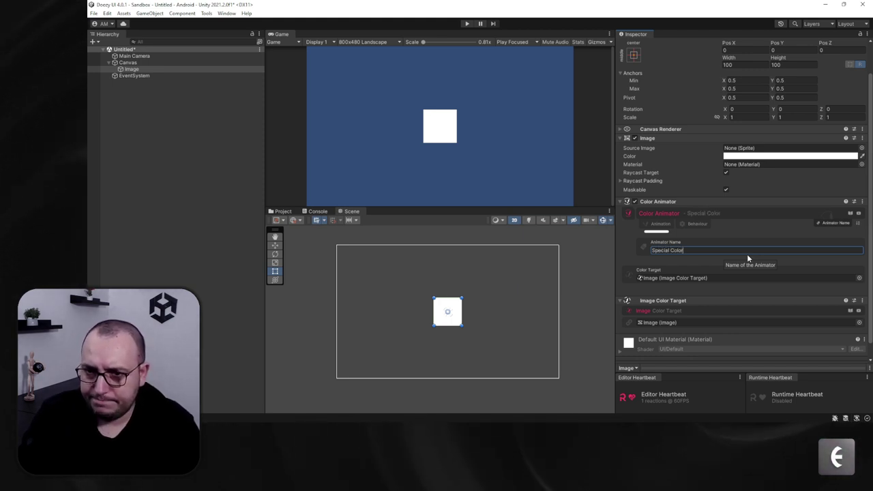
Examine the color animation's settings, including the ease modes and the available ease types
{"action": "left_click", "coordinate": [650, 231]}
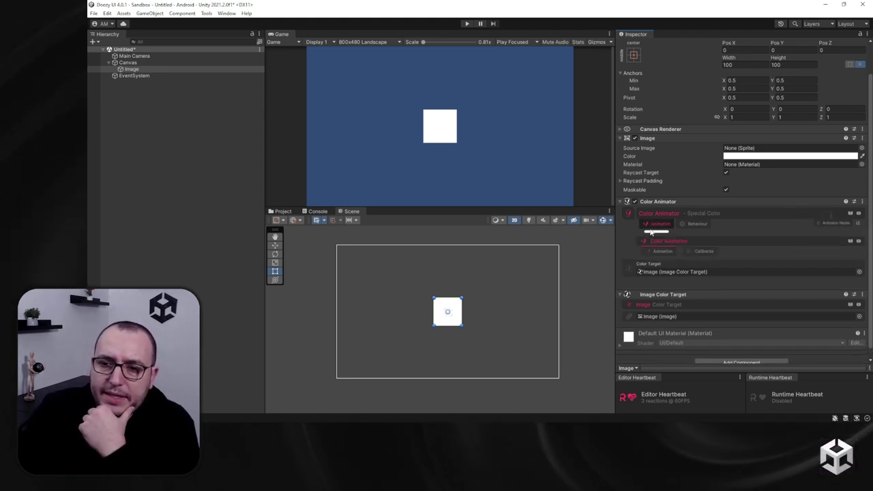
{"action": "left_click", "coordinate": [654, 253]}
{"action": "scroll", "coordinate": [691, 262], "scroll_direction": "down", "scroll_amount": 3}
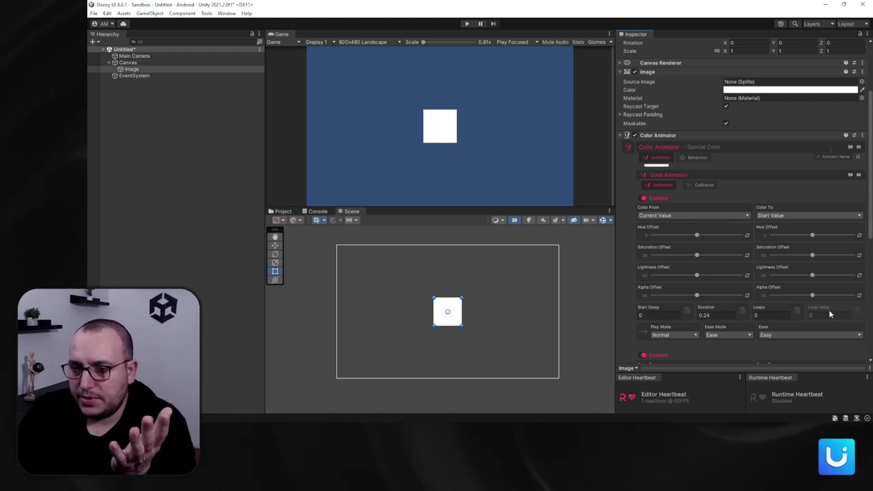
{"action": "left_click", "coordinate": [739, 334]}
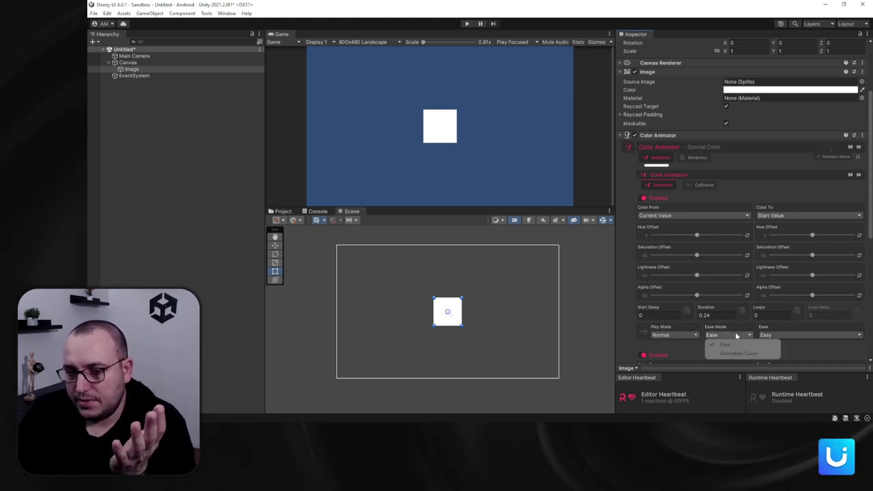
{"action": "left_click", "coordinate": [793, 346]}
{"action": "left_click", "coordinate": [791, 335]}
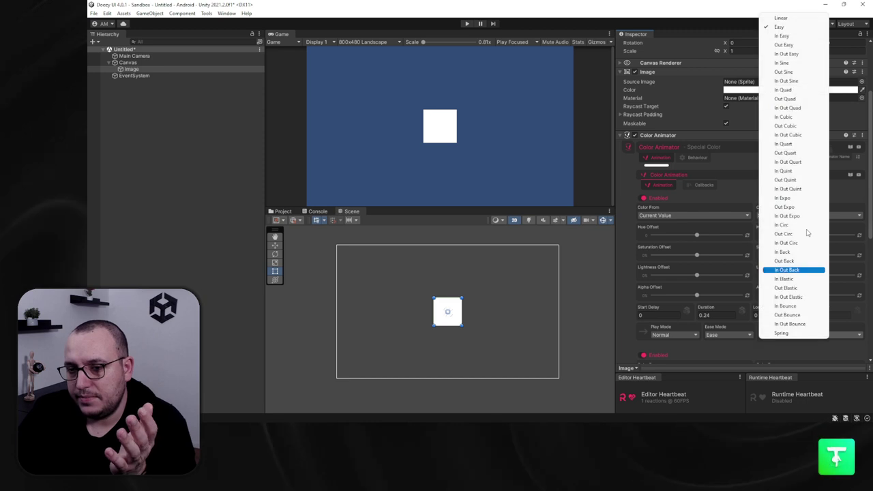
{"action": "left_click", "coordinate": [757, 354]}
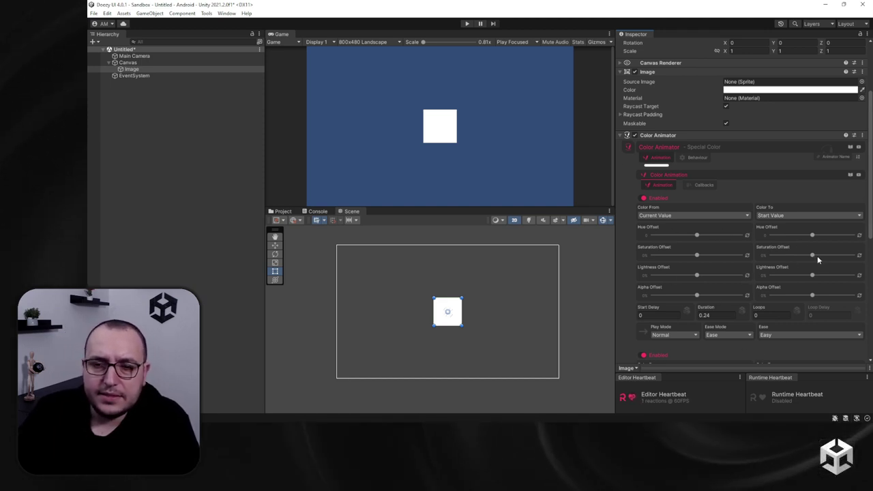
Set the color animation's Color From to Start Value
{"action": "left_click", "coordinate": [658, 215]}
{"action": "left_click", "coordinate": [648, 225]}
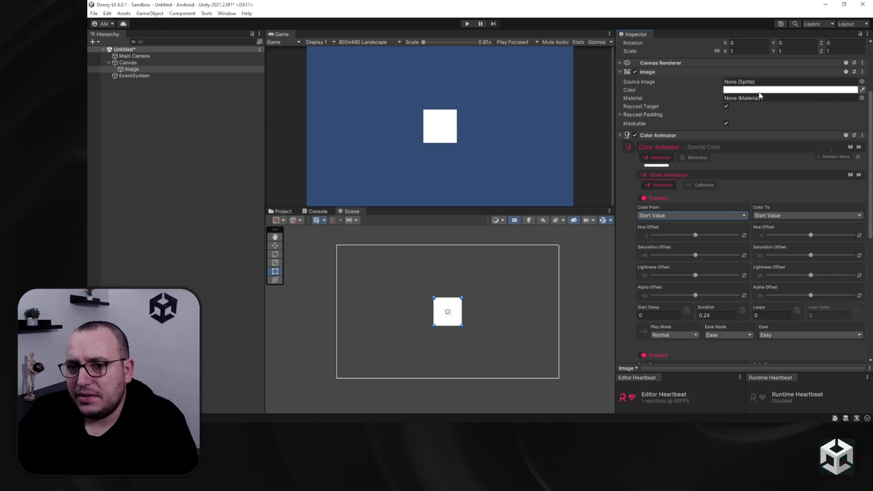
Change the Image's color from the color wheel to a yellow-green, BFC553
{"action": "left_click", "coordinate": [820, 90]}
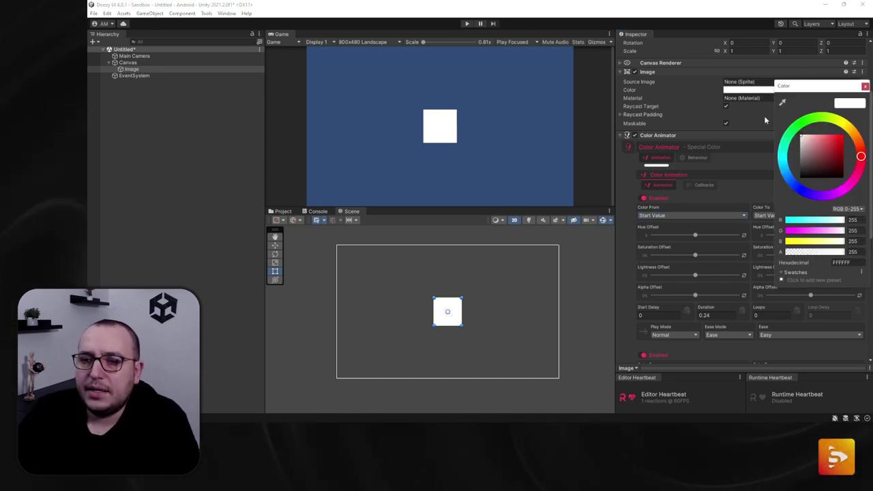
{"action": "mouse_move", "coordinate": [784, 161]}
{"action": "left_mouse_down"}
{"action": "mouse_move", "coordinate": [815, 116]}
{"action": "mouse_move", "coordinate": [845, 117]}
{"action": "left_mouse_up"}
{"action": "left_click", "coordinate": [826, 144]}
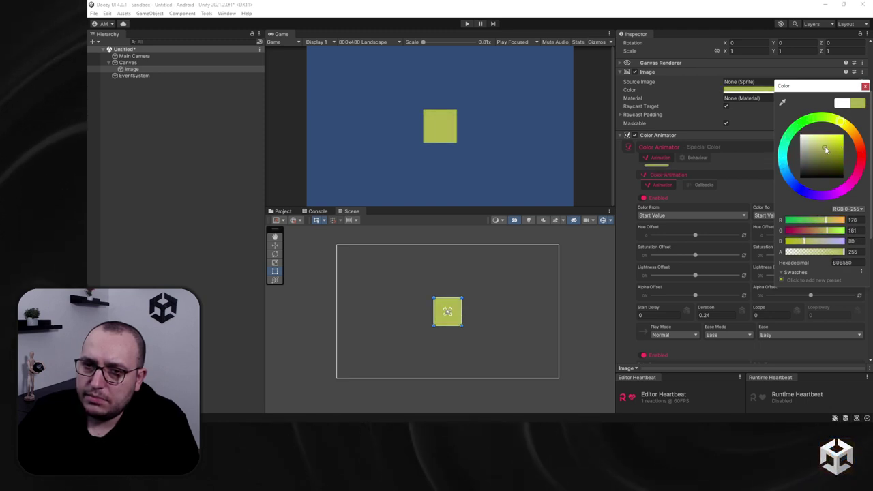
{"action": "left_click", "coordinate": [865, 86]}
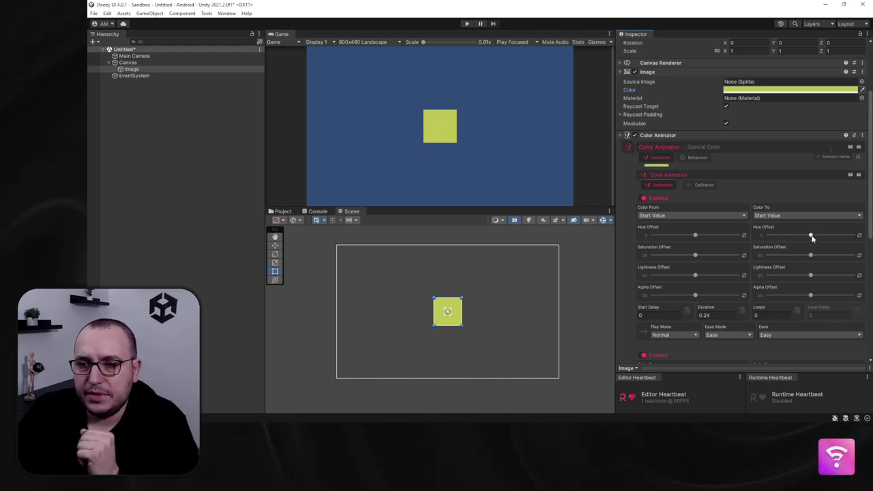
Display the Image's color as HSV values in the color picker
{"action": "left_click", "coordinate": [797, 89]}
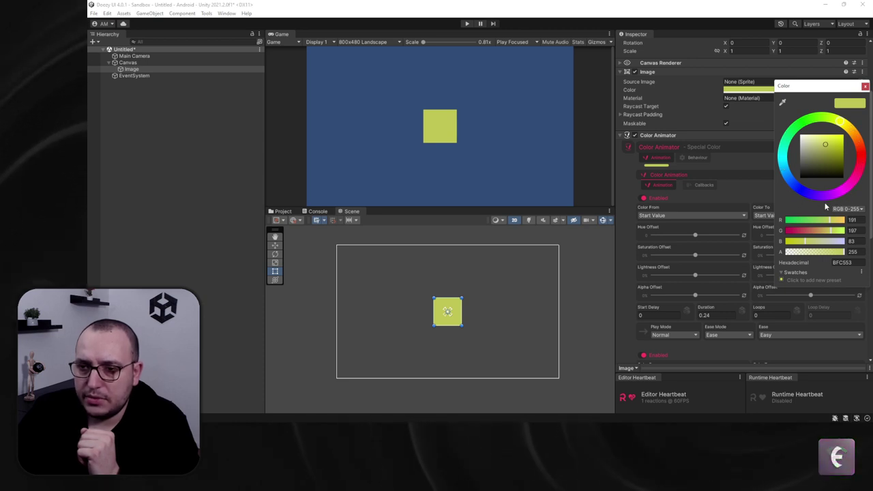
{"action": "left_click", "coordinate": [846, 208]}
{"action": "left_click", "coordinate": [834, 236]}
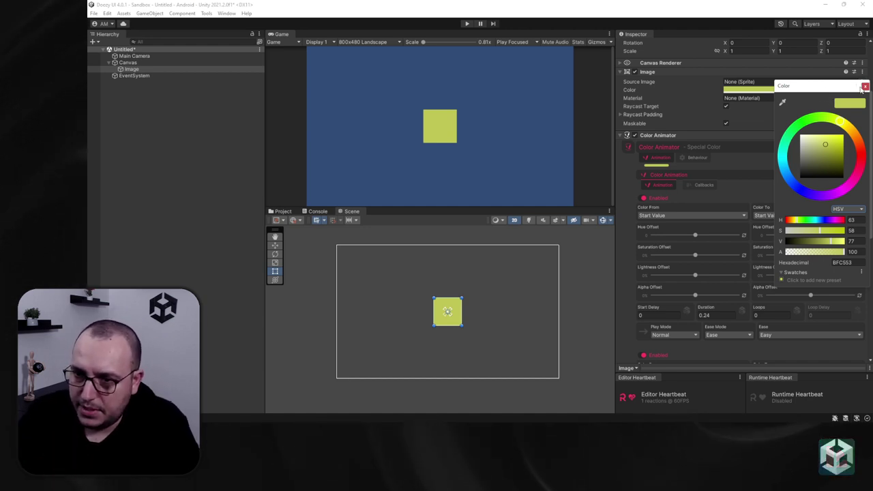
Lower the Color To hue offset until the target color is purple, and compare it with the Image's color wheel
{"action": "left_click", "coordinate": [810, 237]}
{"action": "left_click_drag", "start_coordinate": [810, 237], "coordinate": [790, 237]}
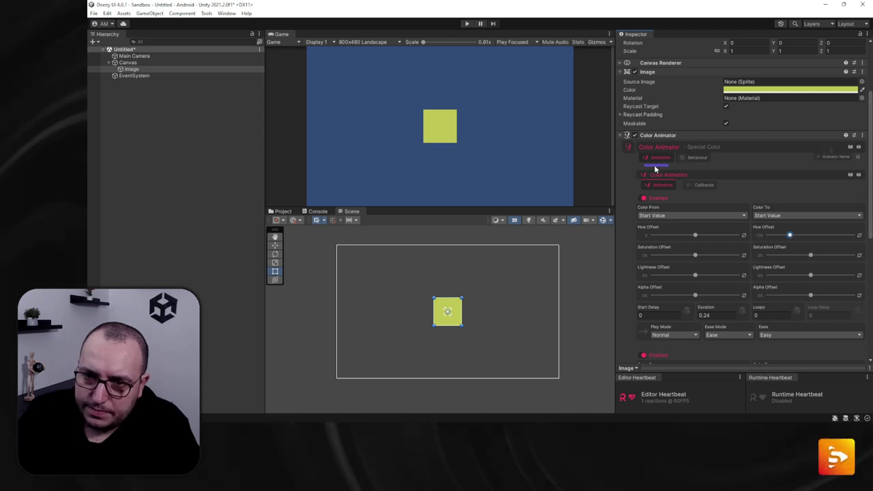
{"action": "left_click", "coordinate": [770, 90]}
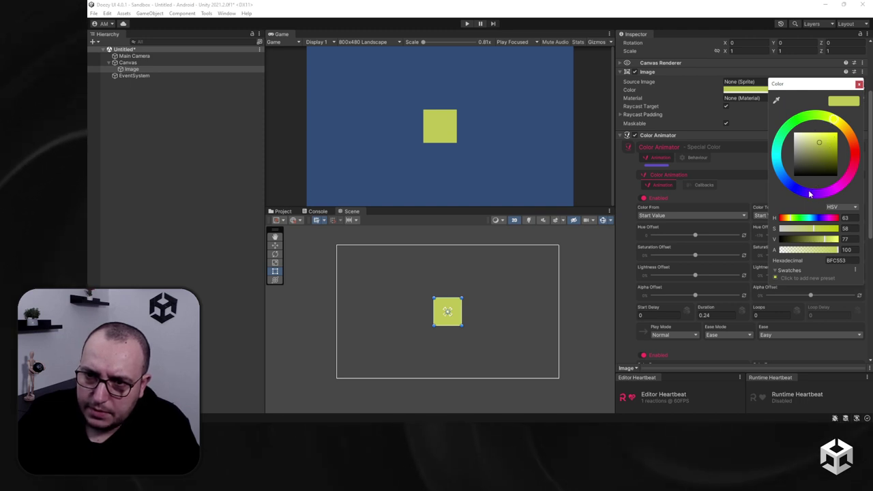
{"action": "left_click", "coordinate": [859, 84]}
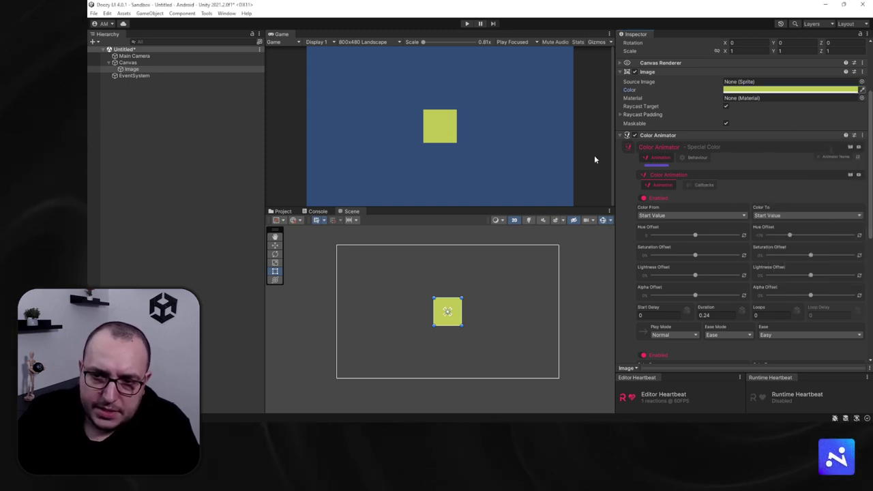
Set the color animation's duration to 0.5
{"action": "left_click", "coordinate": [727, 314]}
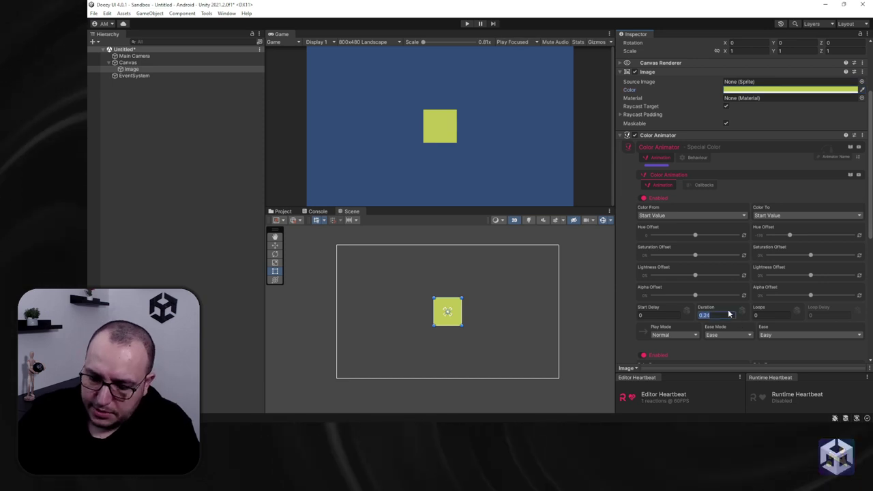
{"action": "type", "text": "0.5"}
Run the scene in play mode and preview the Image's color animation forward and in reverse
{"action": "left_click", "coordinate": [467, 23]}
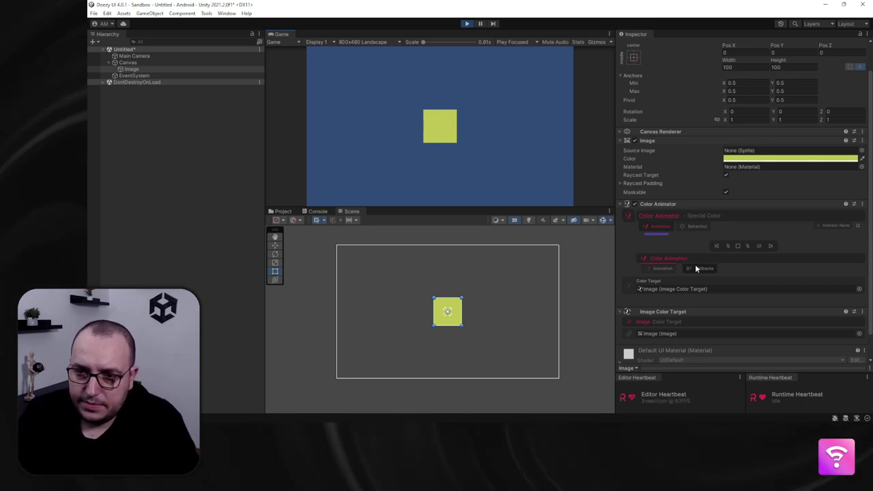
{"action": "left_click", "coordinate": [728, 246]}
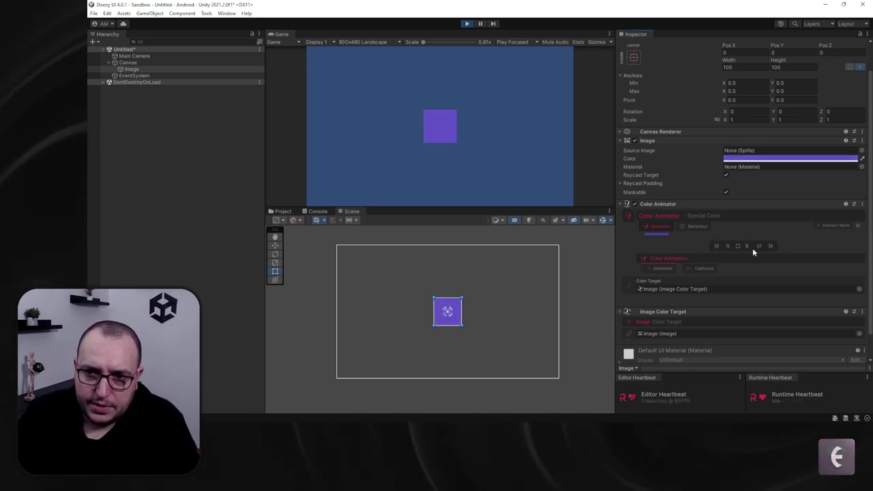
{"action": "left_click", "coordinate": [749, 246]}
{"action": "scroll", "coordinate": [403, 309], "scroll_direction": "up", "scroll_amount": 6}
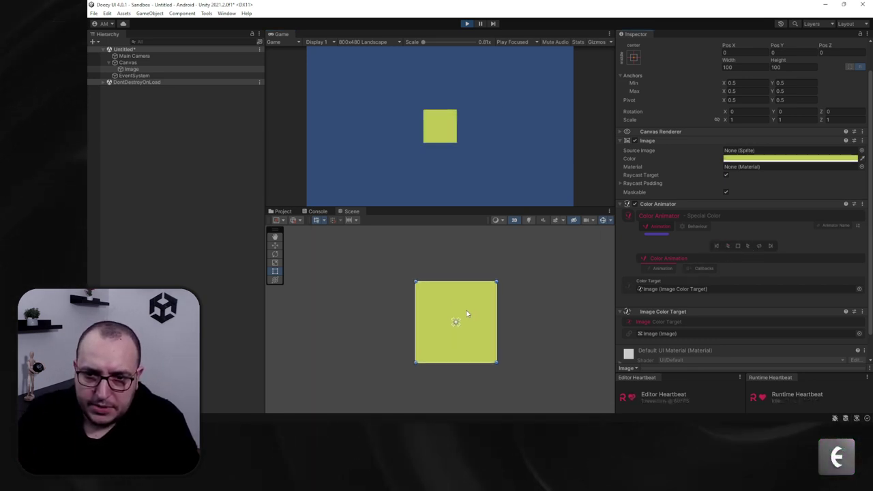
Zoom in on the Image in the scene view and preview its color animation forward and in reverse
{"action": "middle_click_drag", "start_coordinate": [479, 313], "coordinate": [369, 376]}
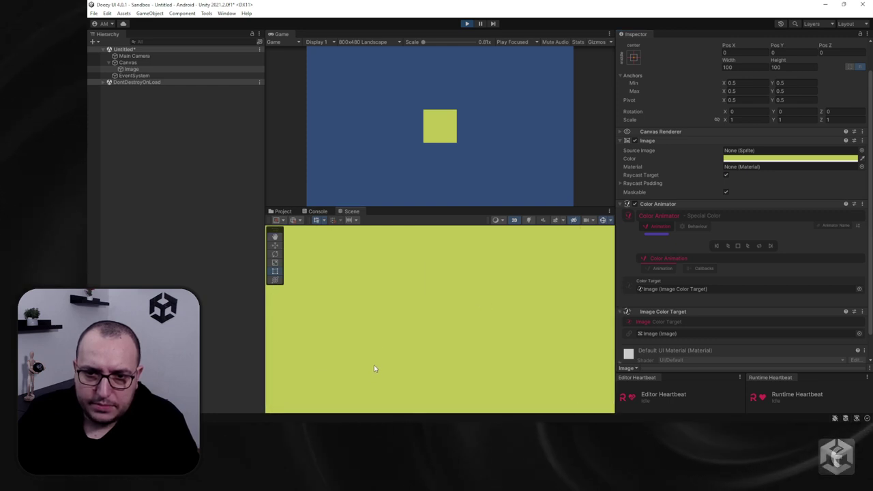
{"action": "left_click", "coordinate": [727, 246]}
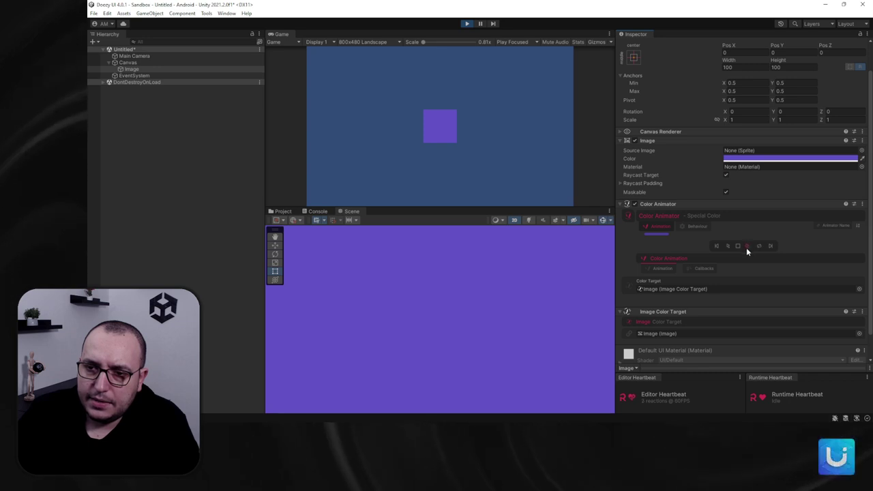
{"action": "left_click", "coordinate": [730, 246]}
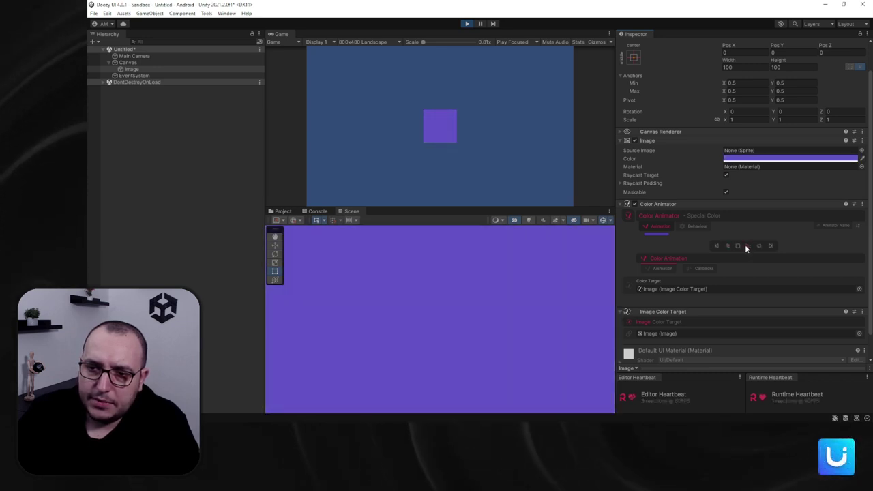
{"action": "left_click", "coordinate": [746, 246]}
In the color animation settings, shift the Color To hue offset until the target is orange, preview it, and reset the hue offset
{"action": "left_click", "coordinate": [651, 270]}
{"action": "scroll", "coordinate": [716, 276], "scroll_direction": "down", "scroll_amount": 2}
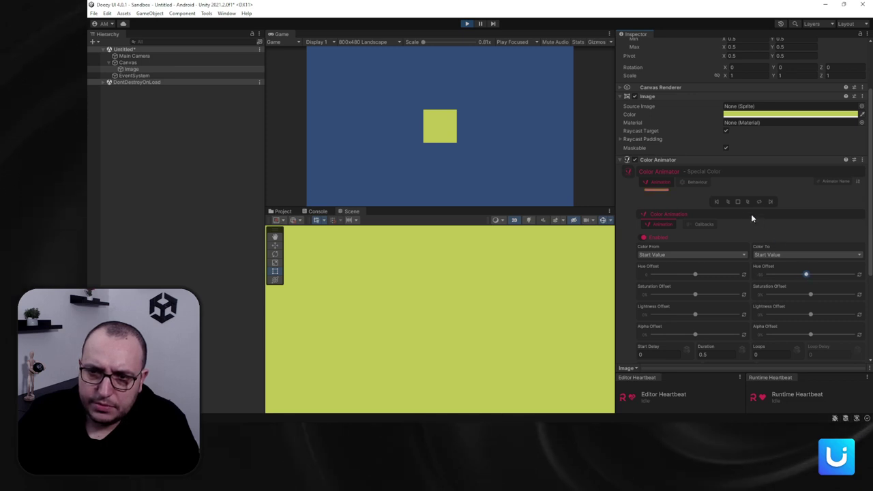
{"action": "left_click", "coordinate": [729, 201]}
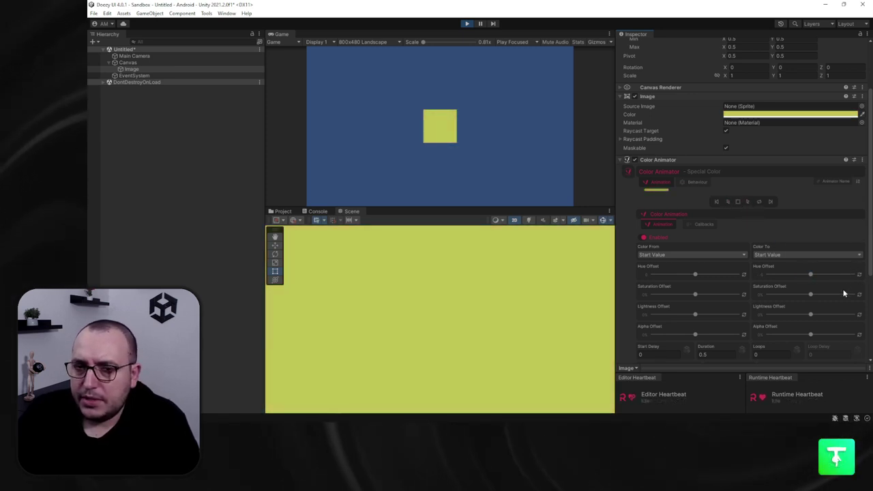
Check the Image's HSV color values, set the Color To saturation offset to 100%, and preview the animation
{"action": "left_click", "coordinate": [736, 114]}
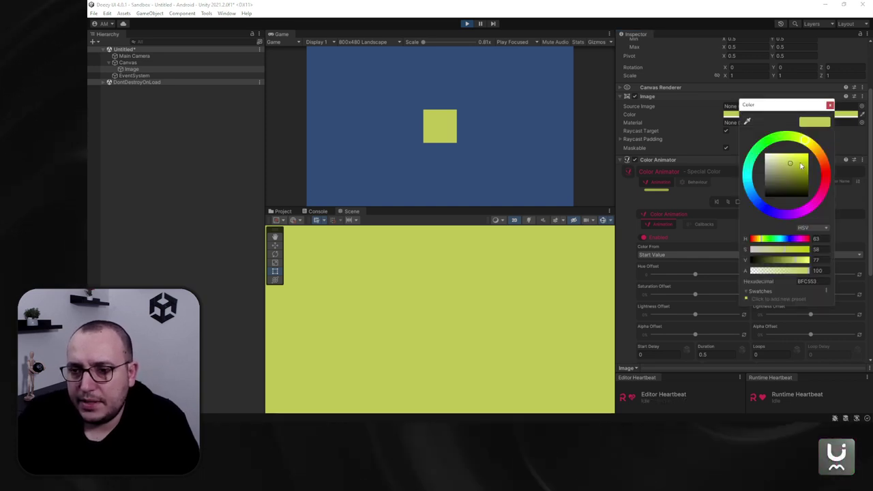
{"action": "left_click", "coordinate": [829, 105]}
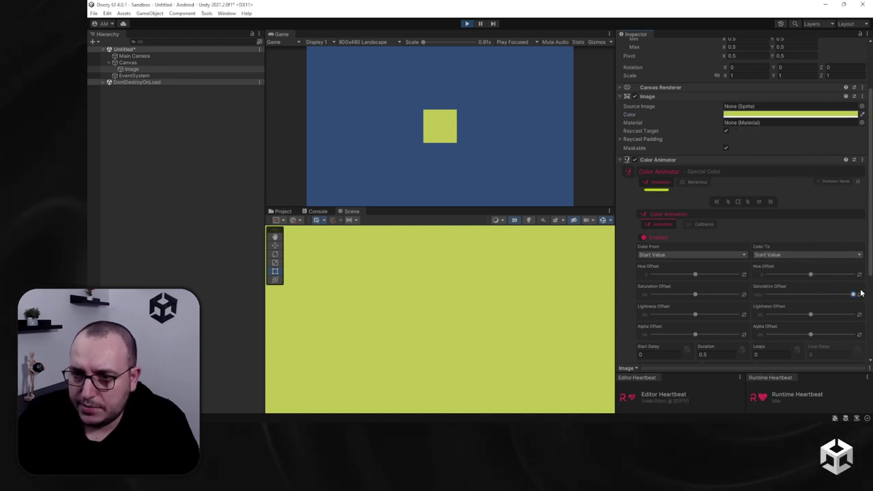
{"action": "left_click", "coordinate": [729, 203]}
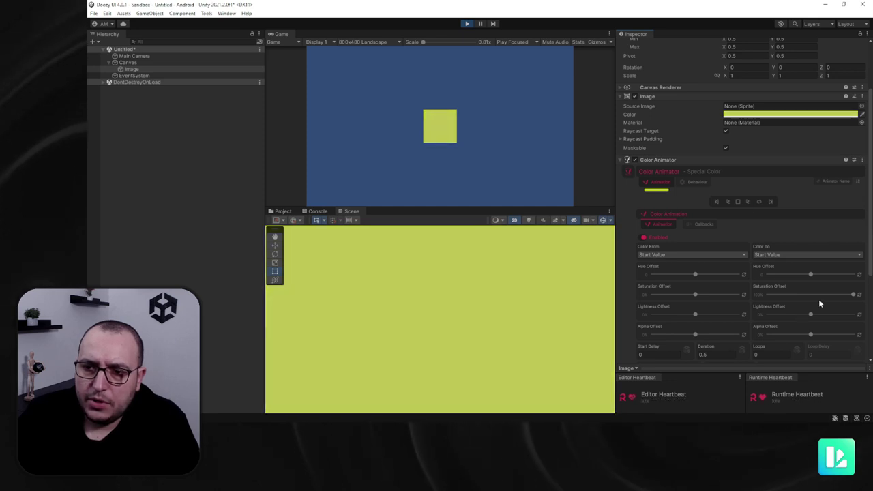
Set the Color To saturation offset to -100%, preview the animation forward and in reverse, and reset the saturation offset
{"action": "left_click_drag", "start_coordinate": [850, 295], "coordinate": [710, 304]}
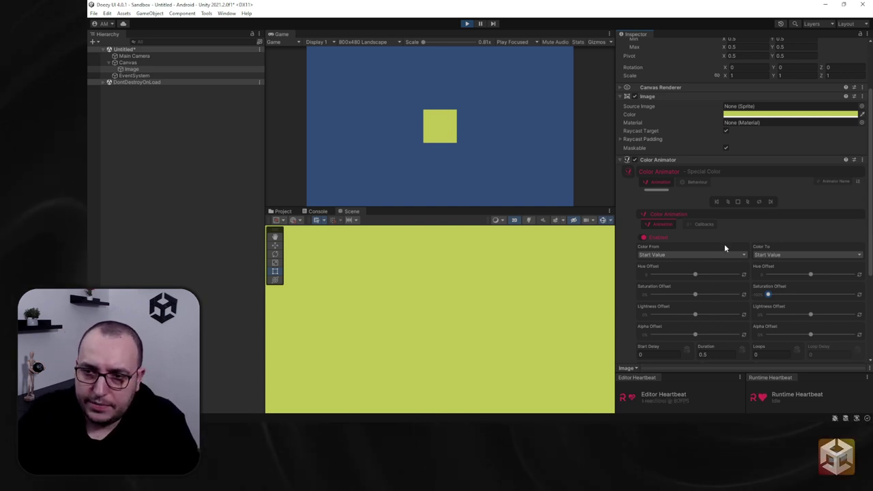
{"action": "left_click", "coordinate": [728, 202]}
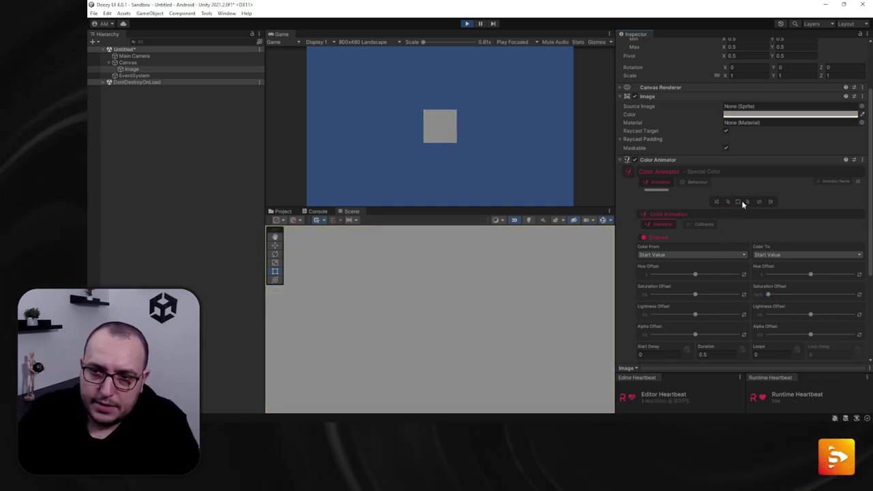
{"action": "left_click", "coordinate": [746, 202]}
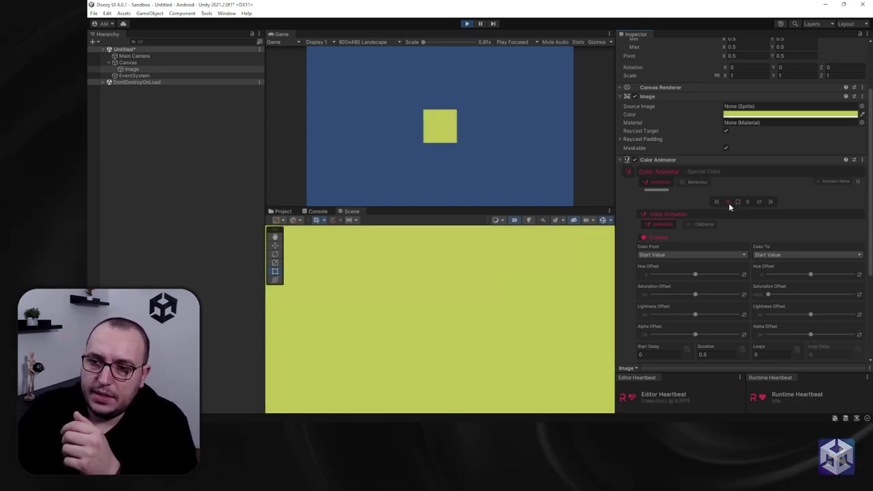
{"action": "left_click", "coordinate": [728, 203]}
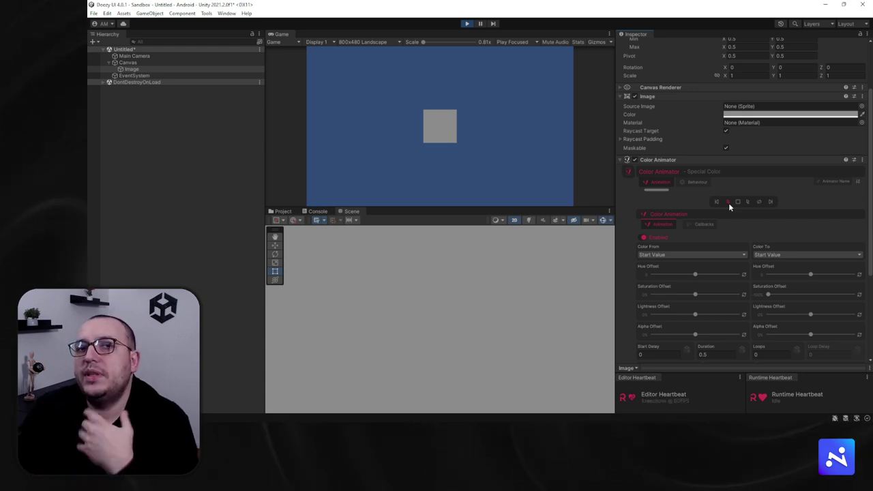
{"action": "left_click", "coordinate": [728, 204]}
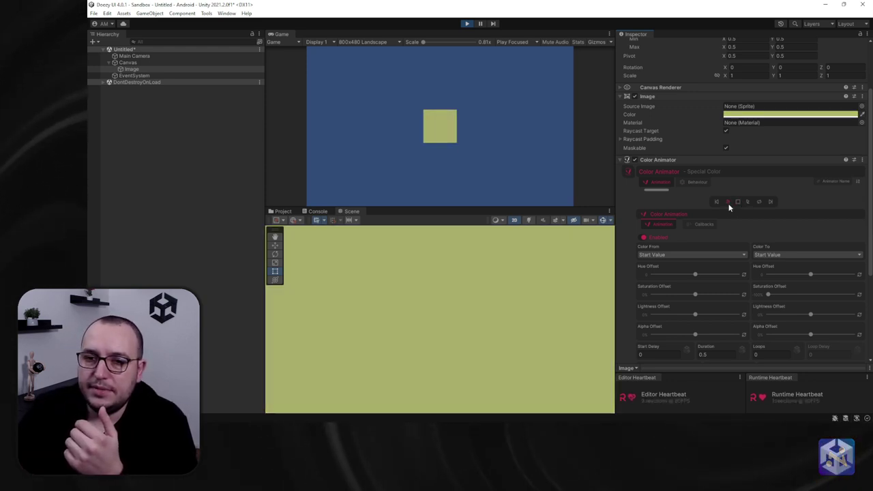
{"action": "left_click", "coordinate": [747, 203]}
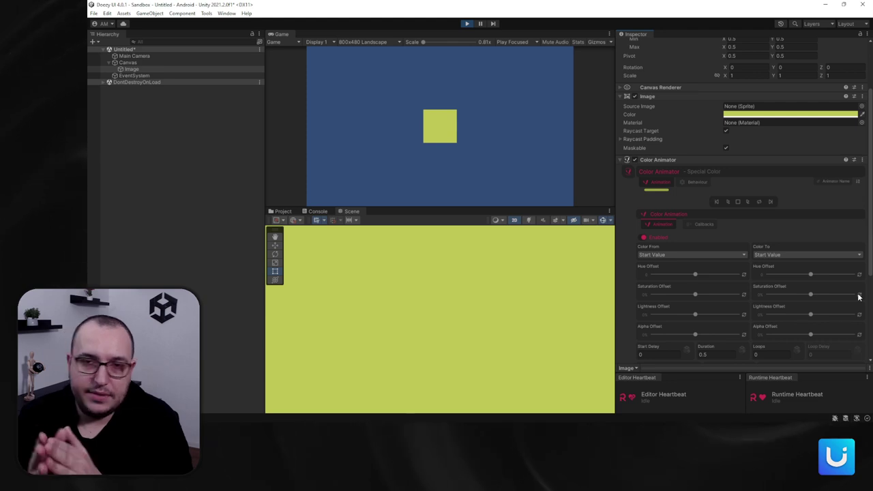
Try several negative Color To lightness offsets, including -100%, and preview each one forward and in reverse
{"action": "left_click_drag", "start_coordinate": [812, 314], "coordinate": [796, 314]}
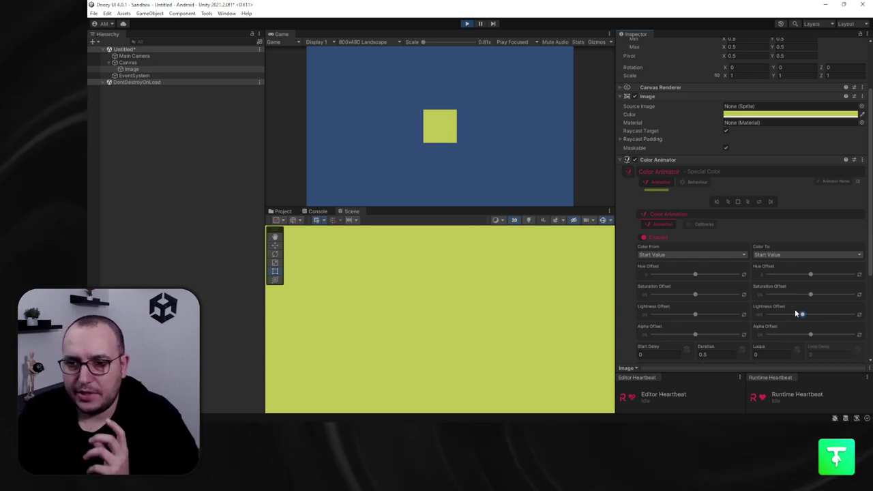
{"action": "left_click", "coordinate": [727, 201]}
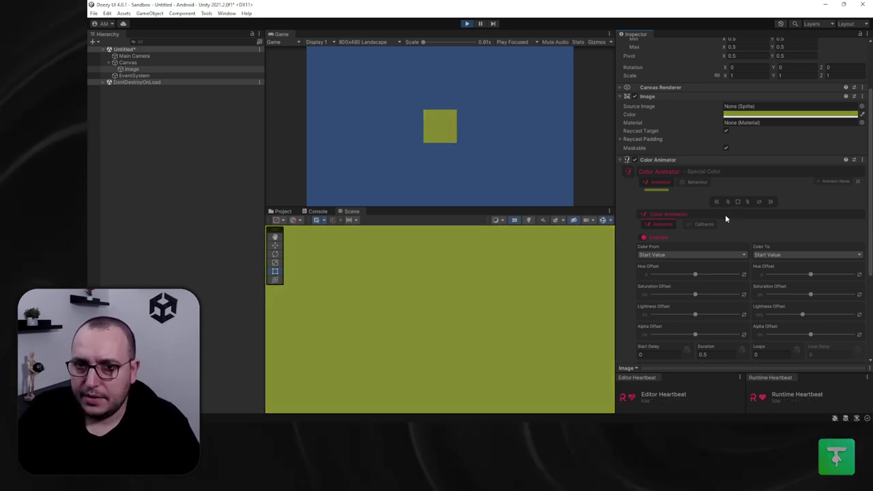
{"action": "left_click", "coordinate": [748, 201]}
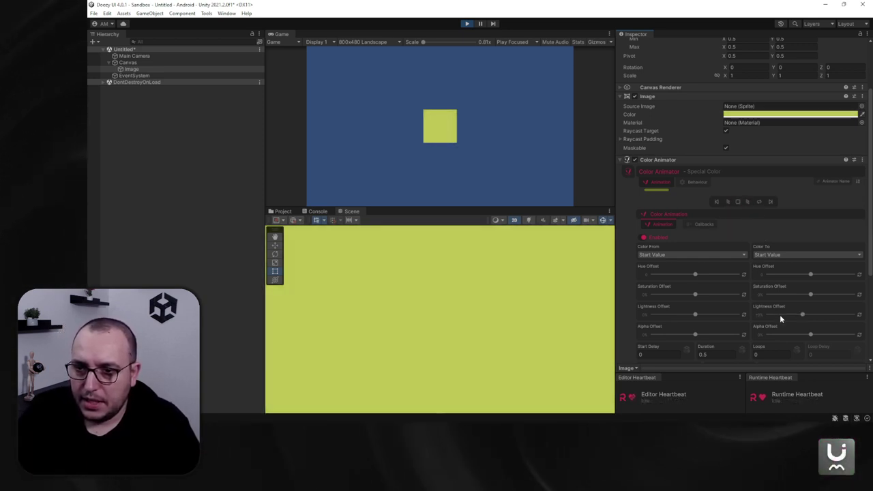
{"action": "left_click_drag", "start_coordinate": [780, 314], "coordinate": [769, 315]}
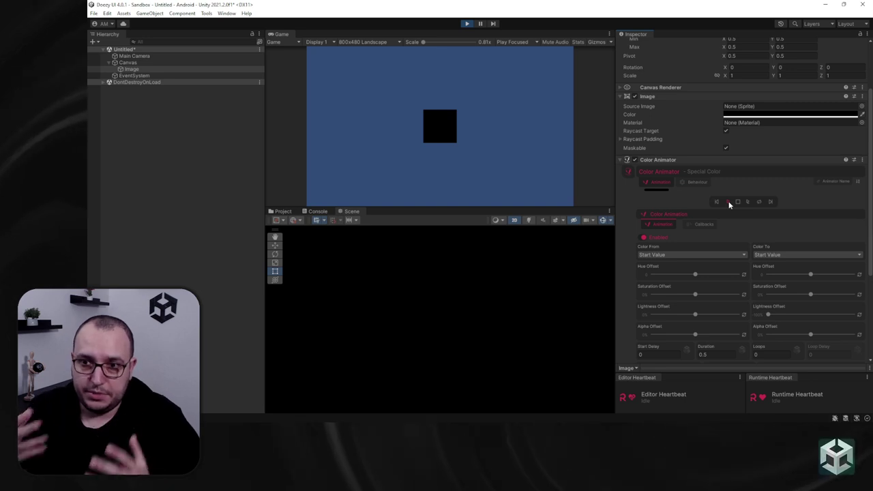
{"action": "left_click", "coordinate": [748, 201]}
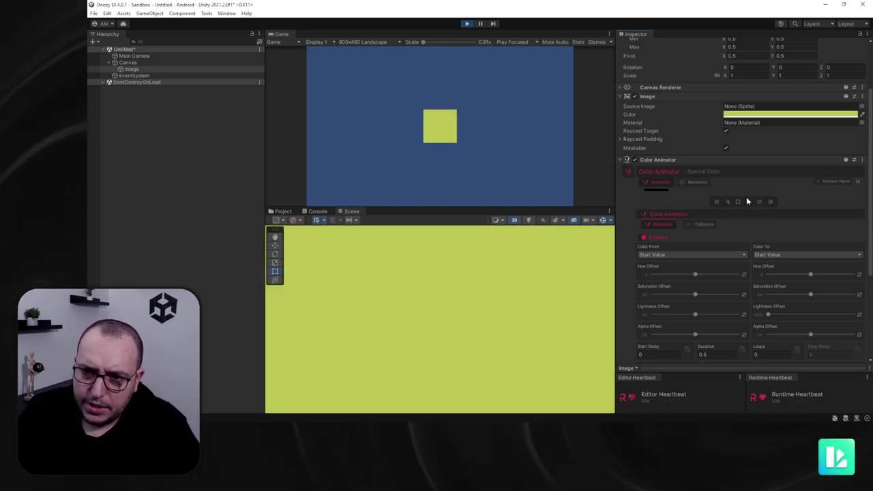
{"action": "left_click_drag", "start_coordinate": [768, 314], "coordinate": [794, 316]}
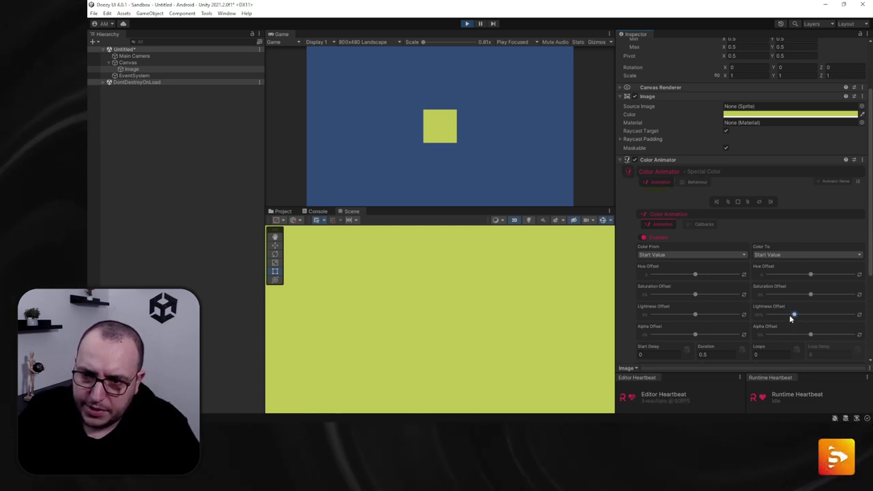
{"action": "left_click", "coordinate": [728, 202]}
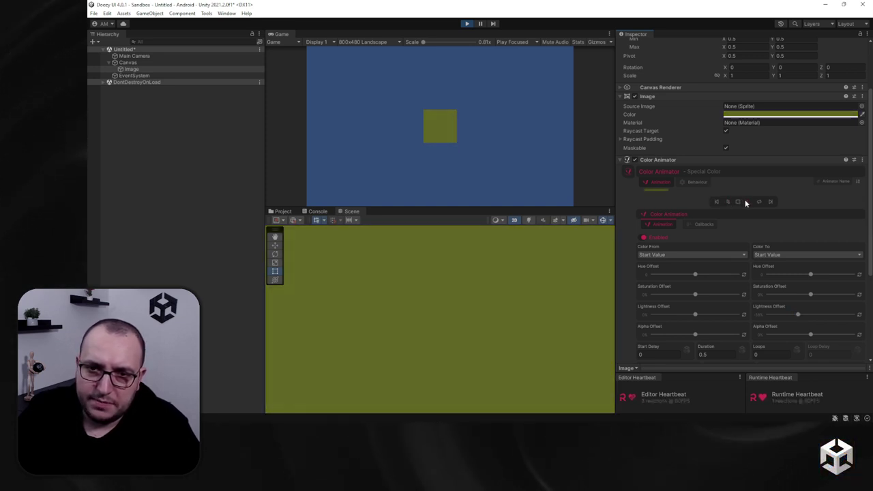
{"action": "left_click", "coordinate": [746, 203]}
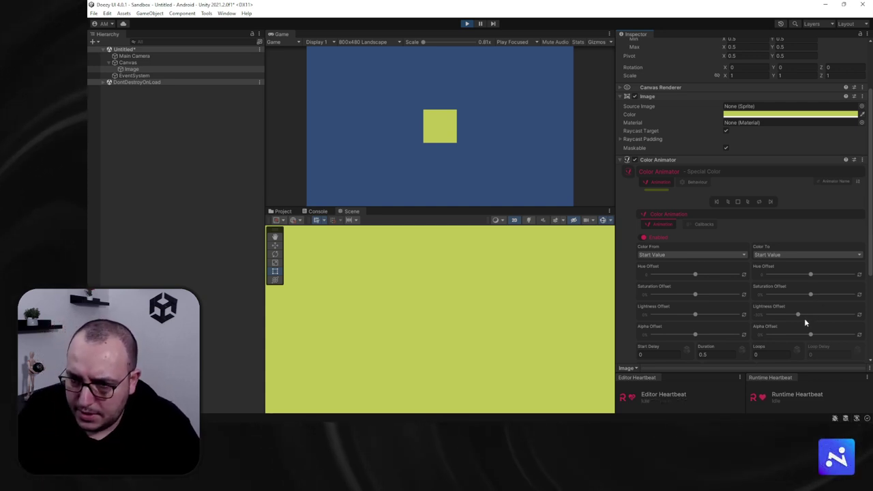
Try increasing the Color To lightness offset to several positive values, up to 100%, and preview the animation for each
{"action": "left_click_drag", "start_coordinate": [799, 314], "coordinate": [821, 316]}
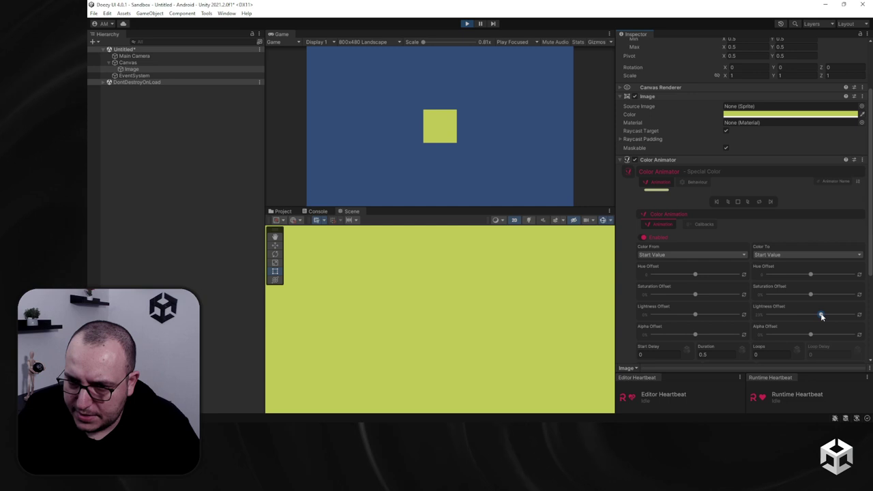
{"action": "left_click", "coordinate": [727, 202]}
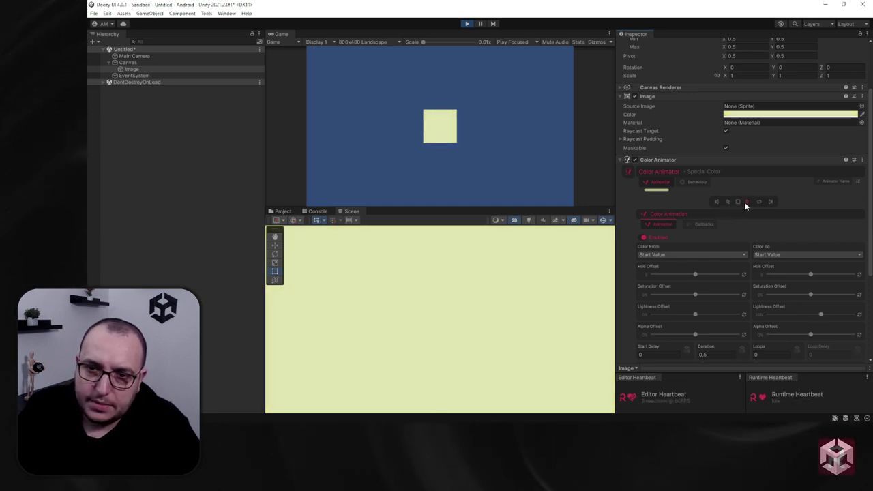
{"action": "left_click", "coordinate": [738, 201]}
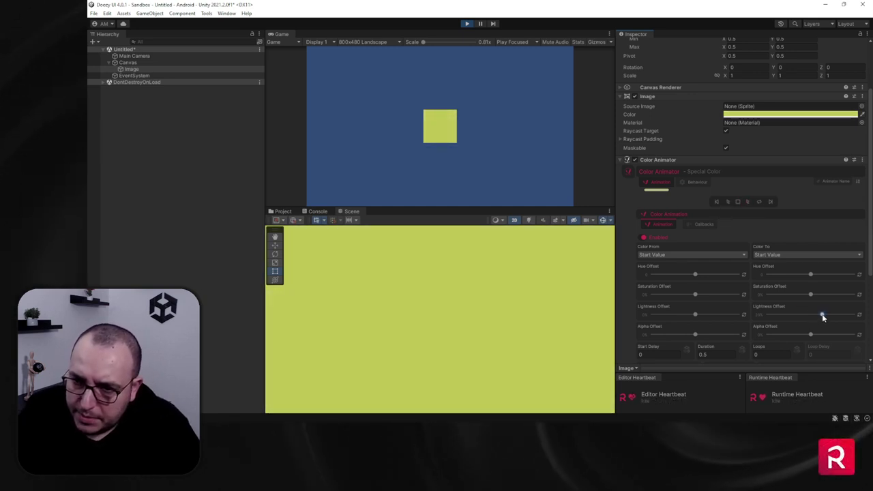
{"action": "left_click_drag", "start_coordinate": [820, 315], "coordinate": [816, 315]}
{"action": "left_click", "coordinate": [728, 201]}
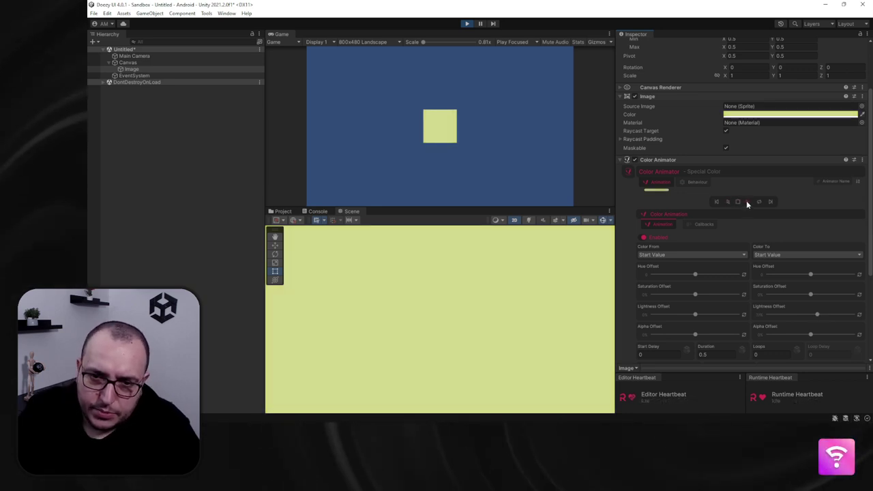
{"action": "left_click", "coordinate": [746, 201]}
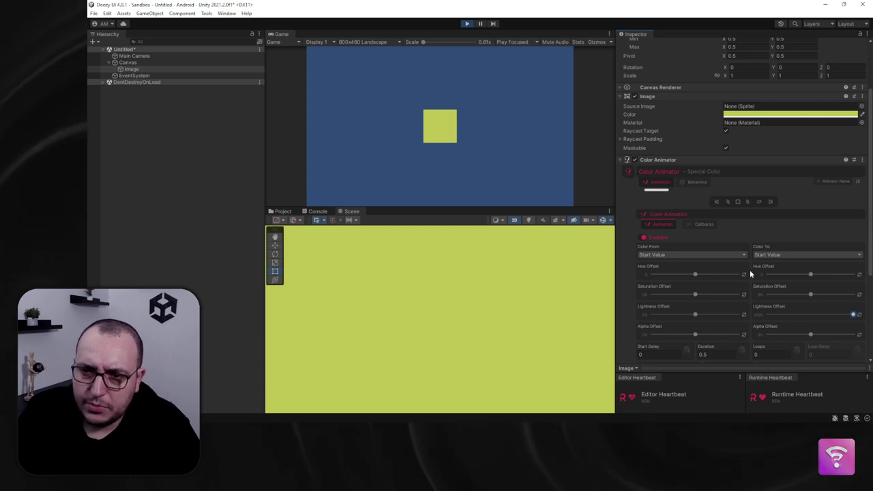
{"action": "left_click", "coordinate": [727, 202]}
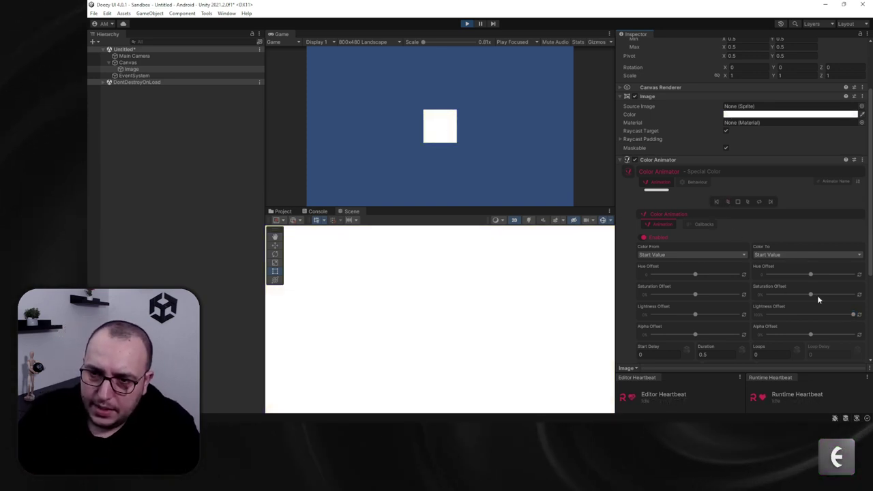
Reset the Color To lightness offset, play the animation, and return the Image to its start color
{"action": "left_click", "coordinate": [859, 316]}
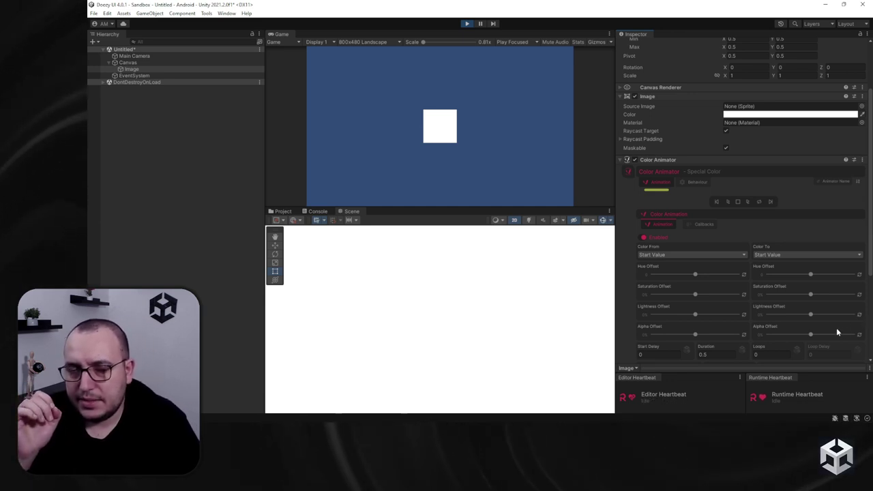
{"action": "left_click", "coordinate": [726, 201]}
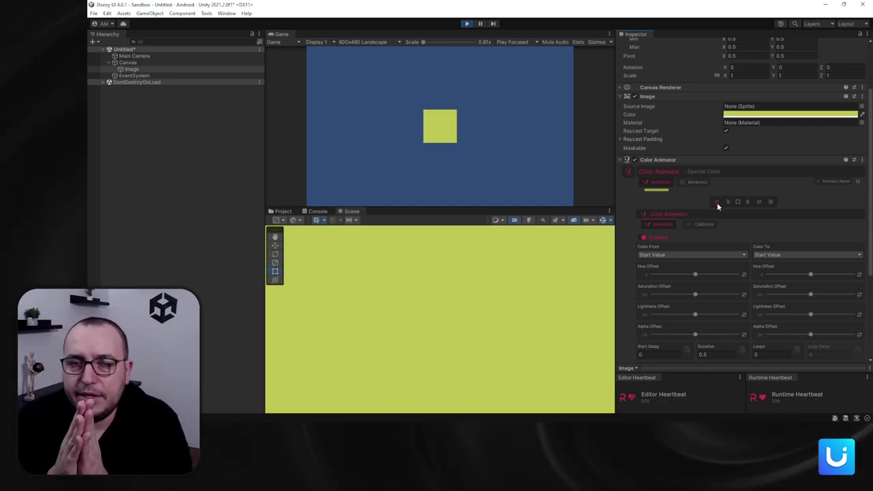
{"action": "left_click", "coordinate": [717, 203]}
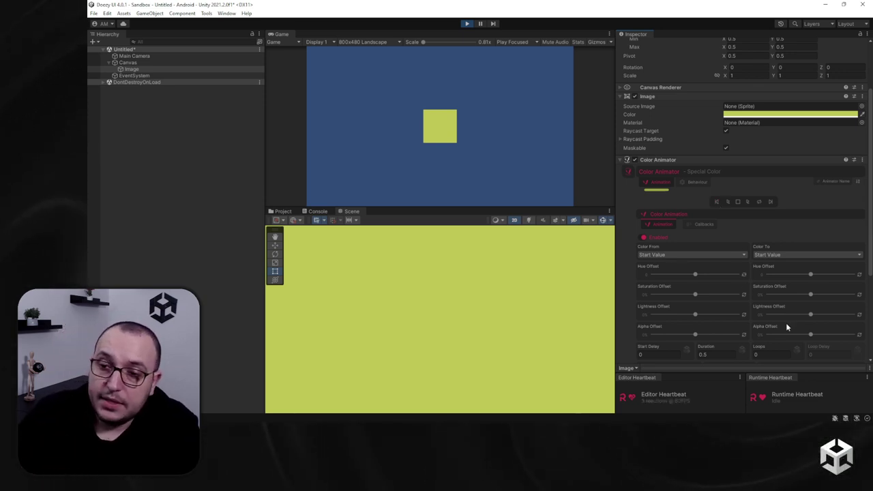
Lower the Color To alpha offset to about -20%, check the Image's alpha in the color picker, and preview the animation
{"action": "left_click_drag", "start_coordinate": [811, 336], "coordinate": [801, 341]}
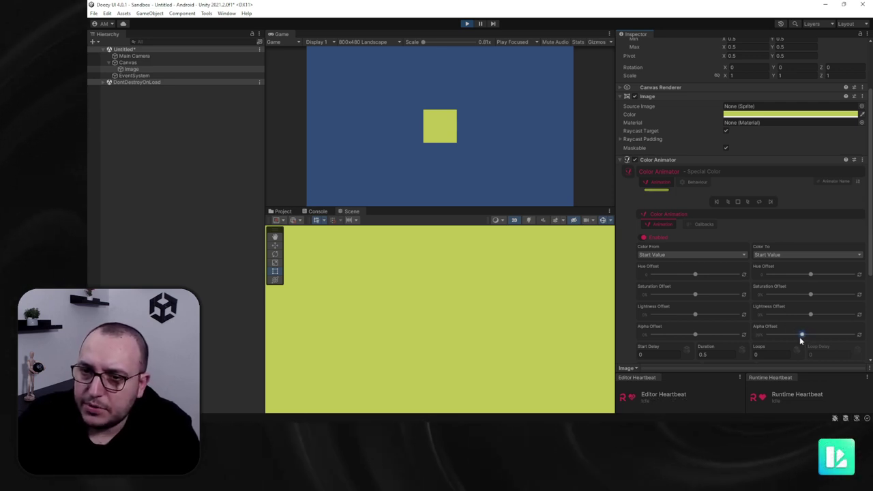
{"action": "left_click", "coordinate": [838, 115]}
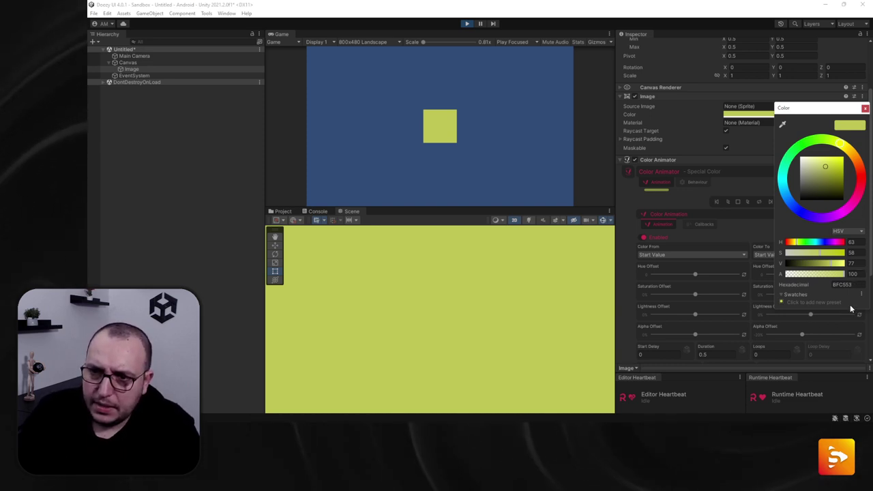
{"action": "left_click", "coordinate": [865, 108]}
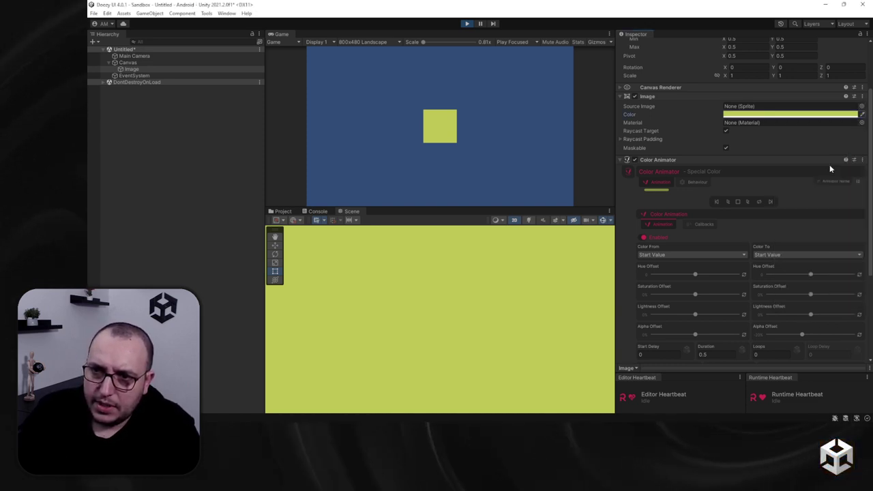
{"action": "left_click", "coordinate": [727, 201]}
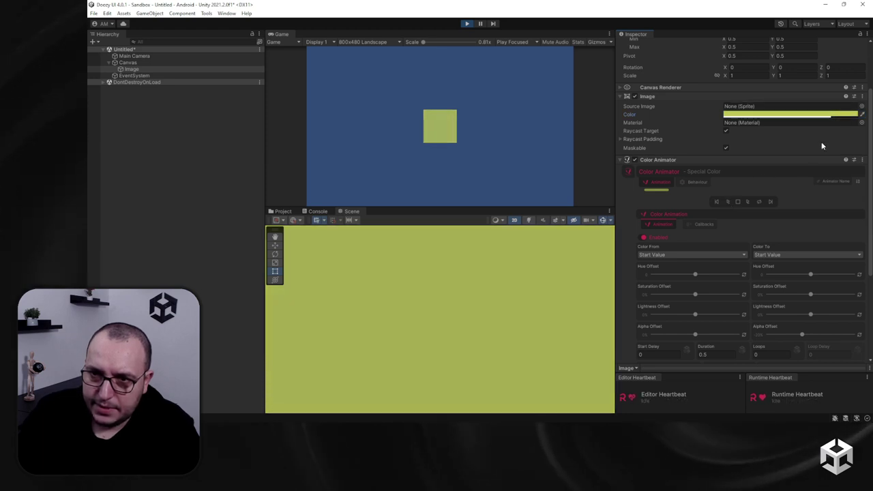
Try a Color To alpha offset of -100%, preview the animation forward and in reverse, and reset the offset
{"action": "left_click", "coordinate": [748, 202]}
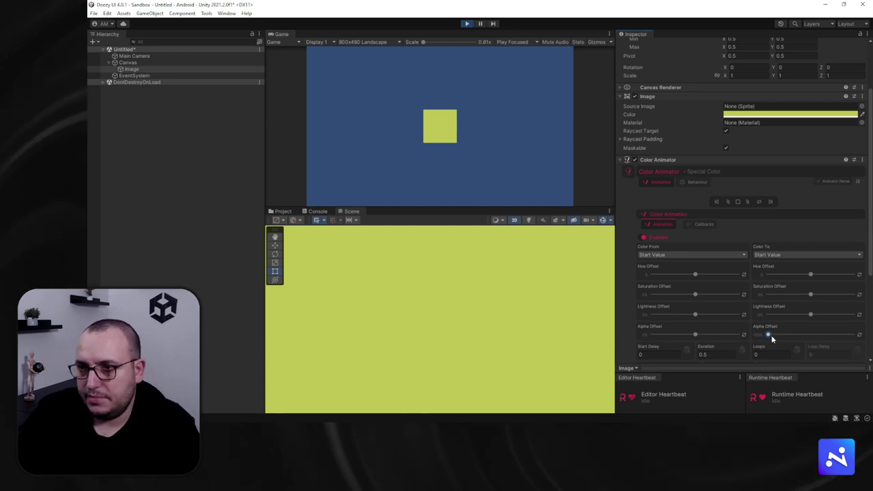
{"action": "left_click", "coordinate": [727, 201]}
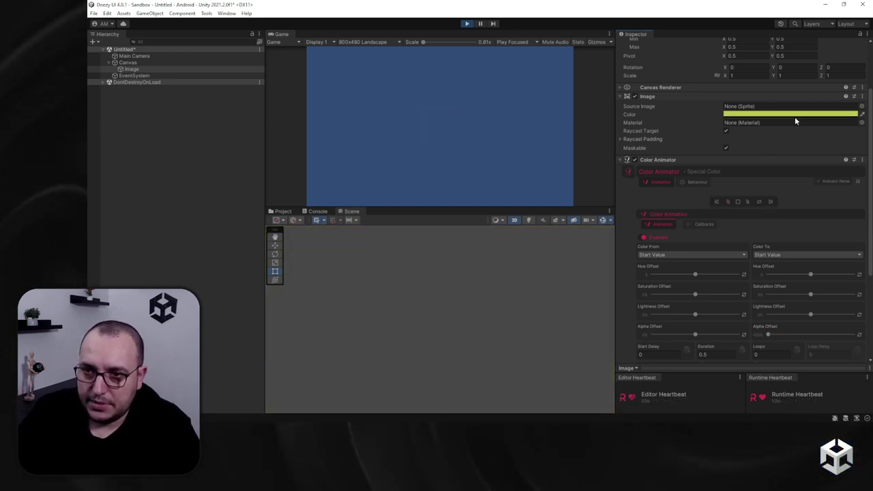
{"action": "left_click", "coordinate": [747, 203]}
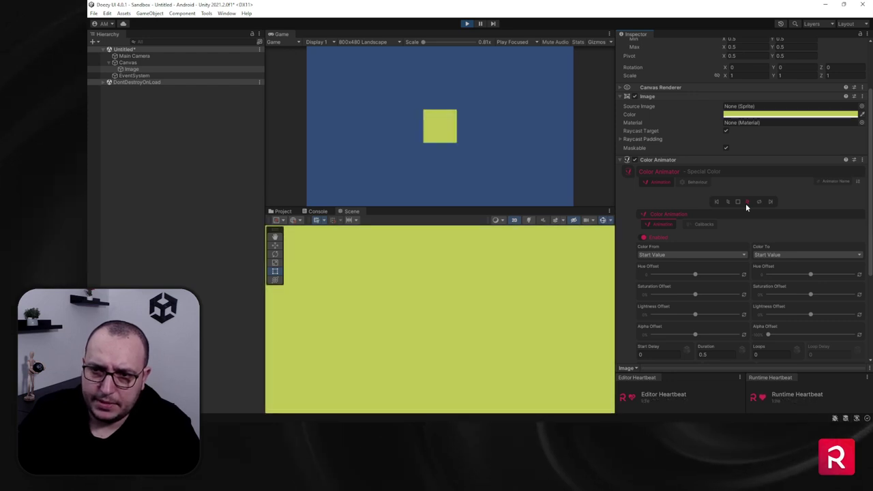
{"action": "left_click", "coordinate": [727, 201]}
{"action": "left_click", "coordinate": [747, 201]}
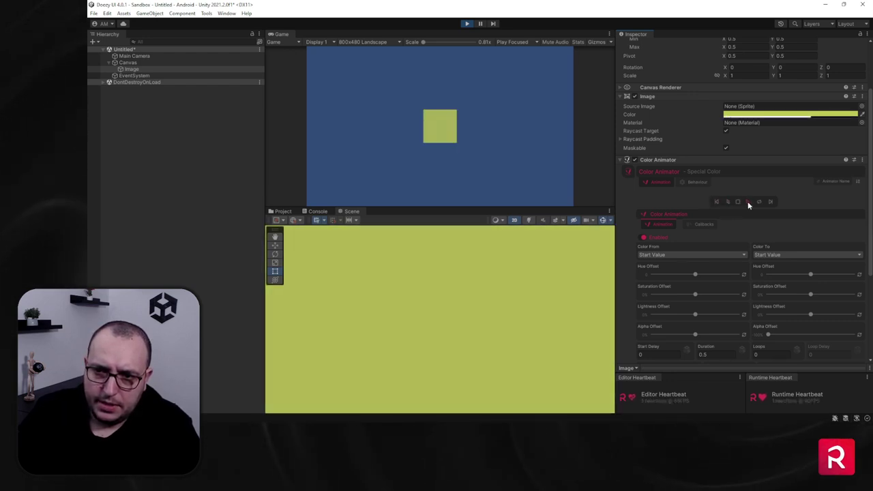
{"action": "left_click", "coordinate": [810, 335]}
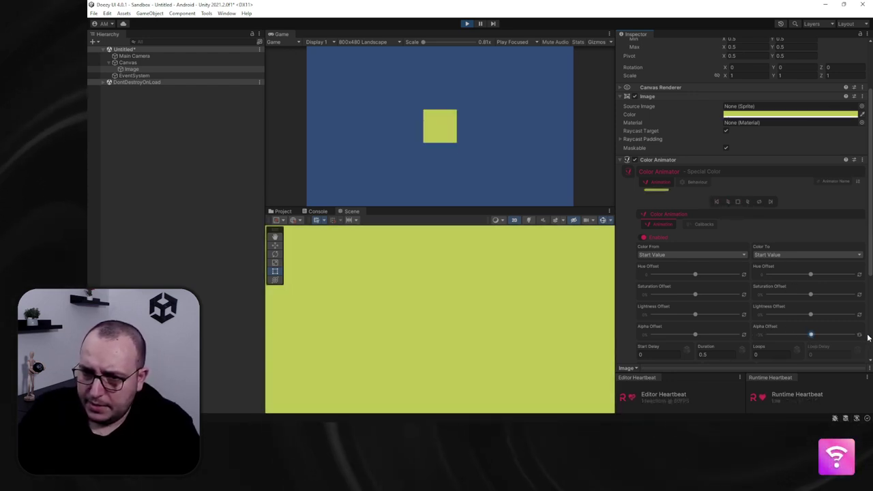
Set Color To to Custom Value with red (FF0000) as the custom color, and preview the animation forward and in reverse
{"action": "left_click", "coordinate": [812, 254]}
{"action": "left_click", "coordinate": [782, 281]}
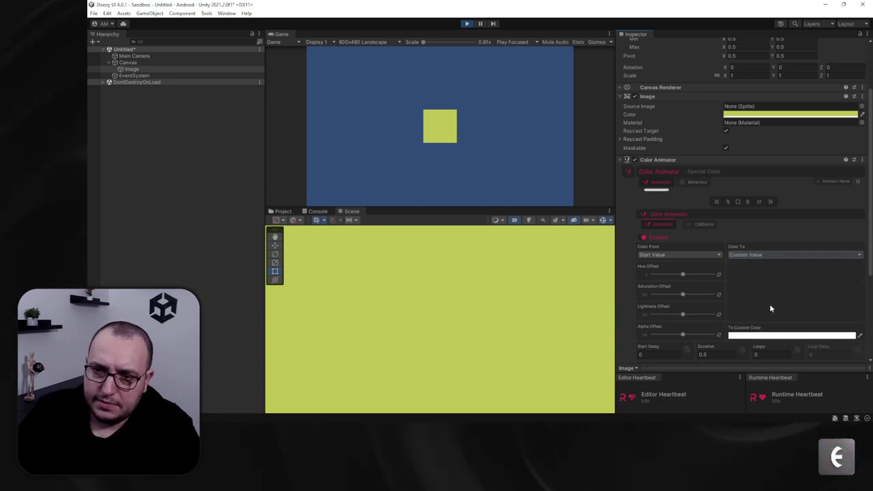
{"action": "left_click", "coordinate": [758, 335]}
{"action": "left_click", "coordinate": [822, 270]}
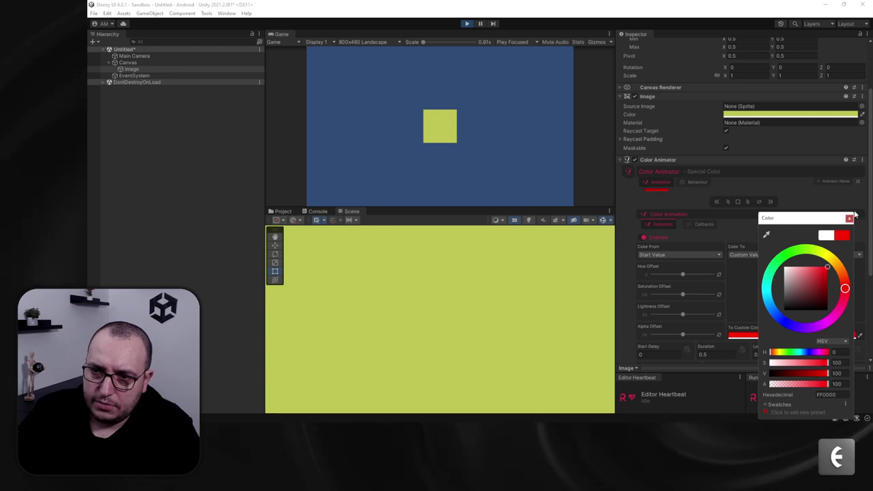
{"action": "left_click", "coordinate": [850, 217]}
{"action": "left_click", "coordinate": [727, 201]}
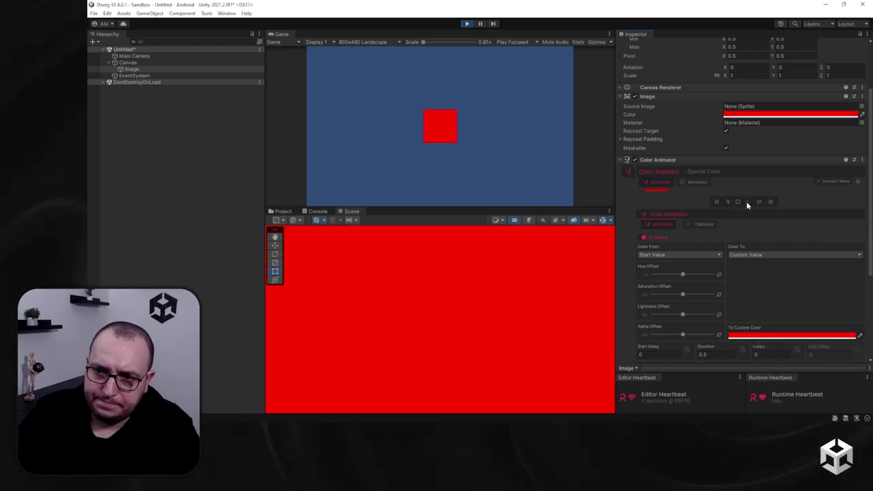
{"action": "left_click", "coordinate": [747, 201]}
Set the animation's play mode to Ping Pong and preview it forward
{"action": "scroll", "coordinate": [675, 286], "scroll_direction": "down", "scroll_amount": 3}
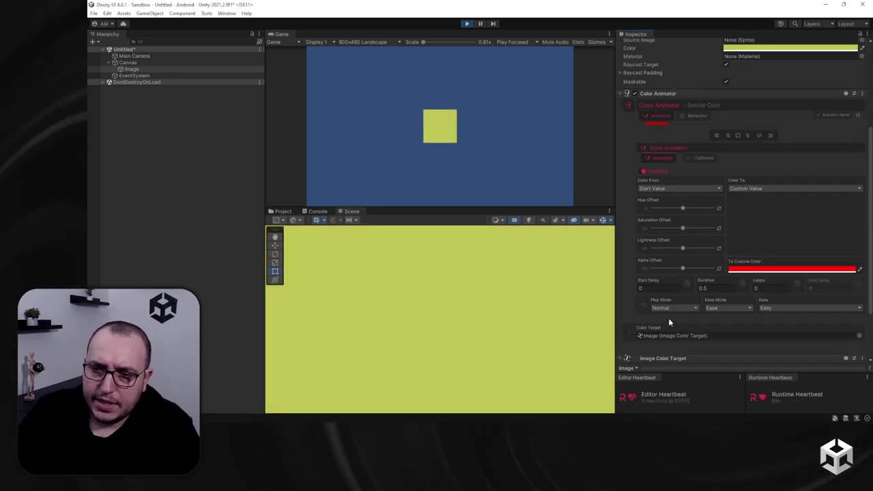
{"action": "left_click", "coordinate": [671, 309]}
{"action": "left_click", "coordinate": [663, 326]}
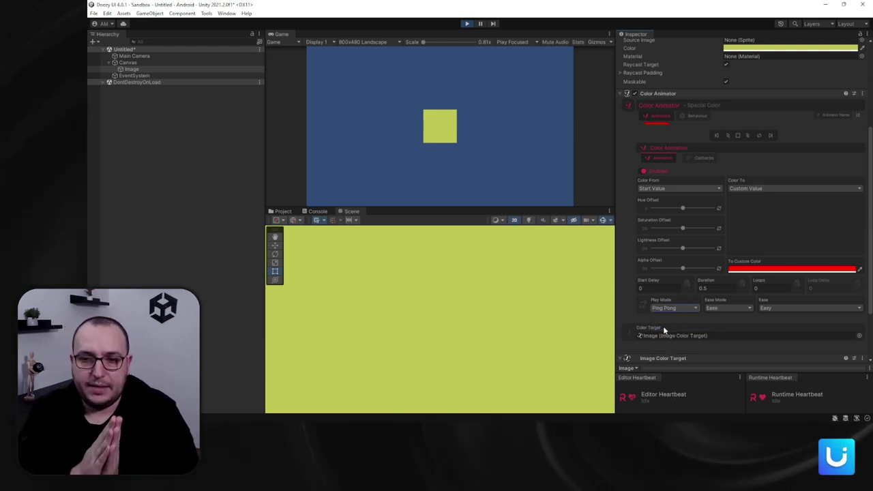
{"action": "left_click", "coordinate": [729, 135]}
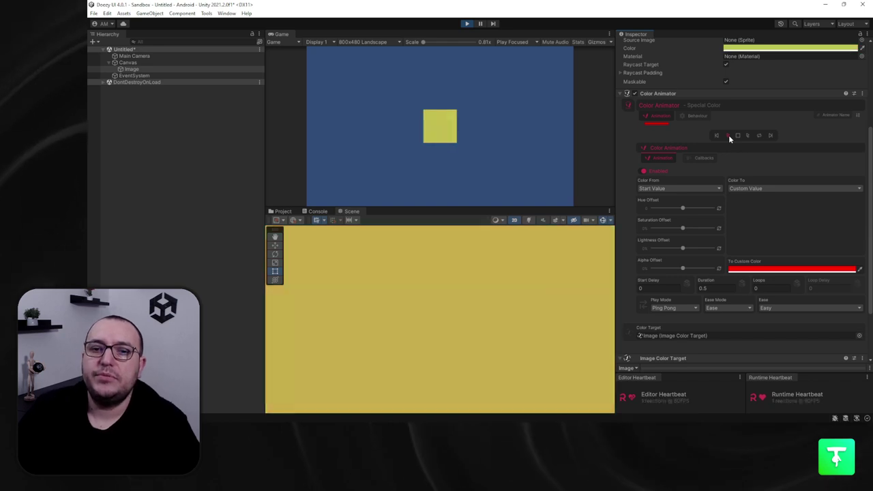
Set the Ping Pong animation's duration to 0.2 and loops to 5, previewing the animation after each change
{"action": "left_click", "coordinate": [720, 286]}
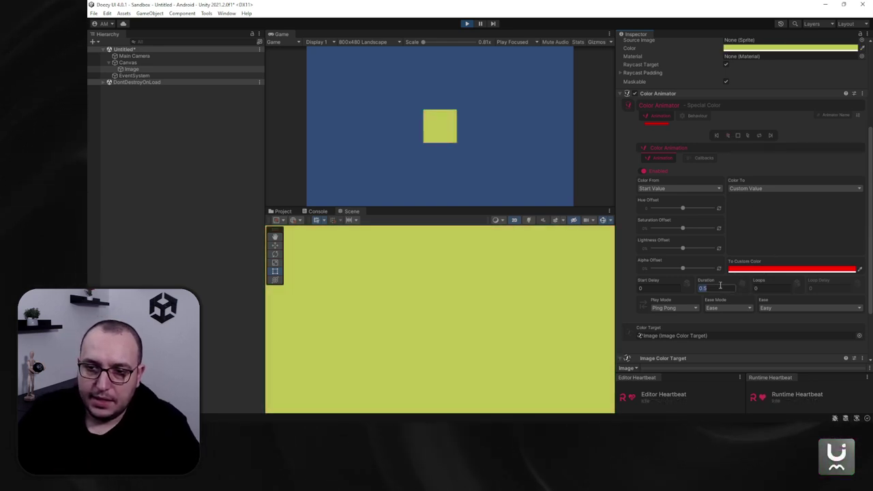
{"action": "type", "text": "0.2"}
{"action": "left_click", "coordinate": [726, 135]}
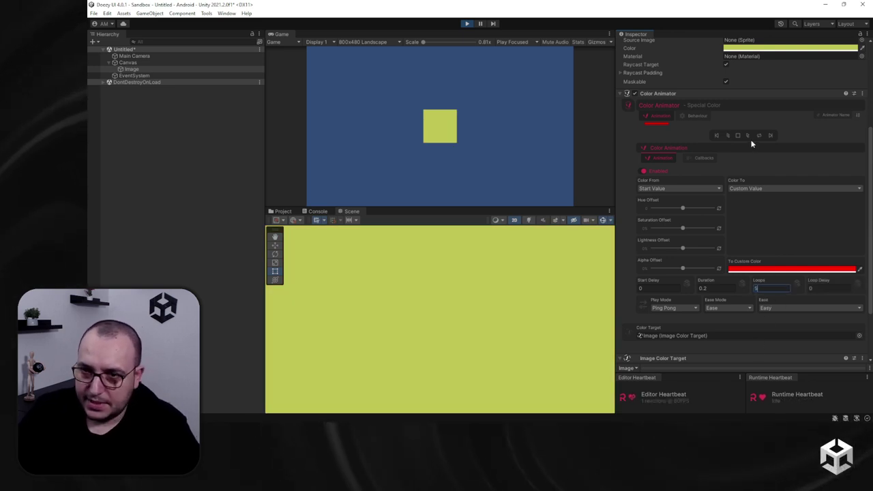
{"action": "left_click", "coordinate": [727, 136]}
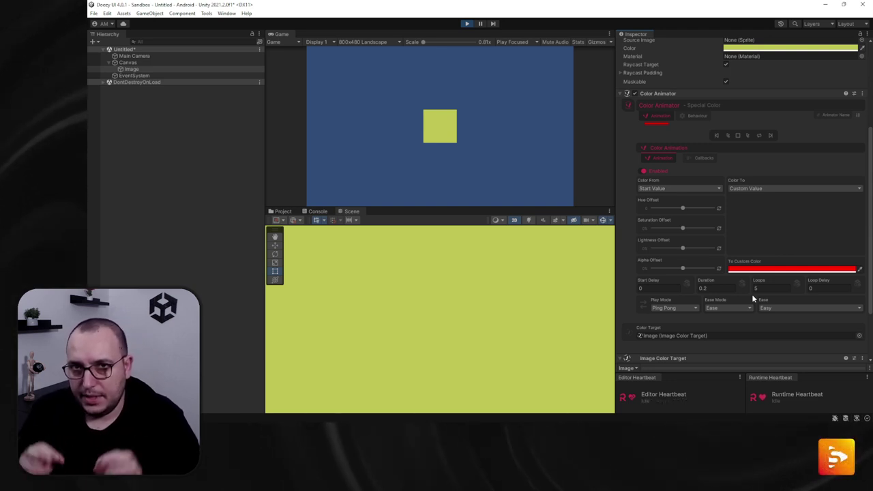
Switch the play mode to Spring with 0 loops and a duration of 0.5, and preview the animation
{"action": "left_click", "coordinate": [685, 310]}
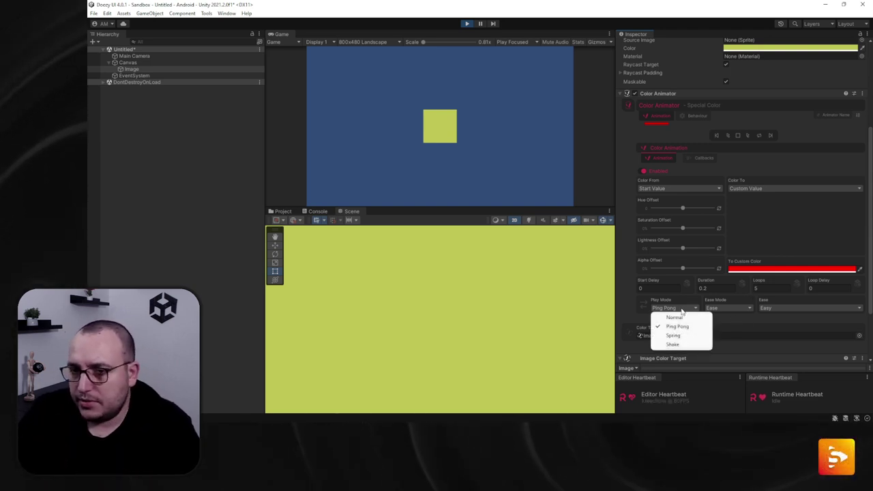
{"action": "left_click", "coordinate": [676, 335]}
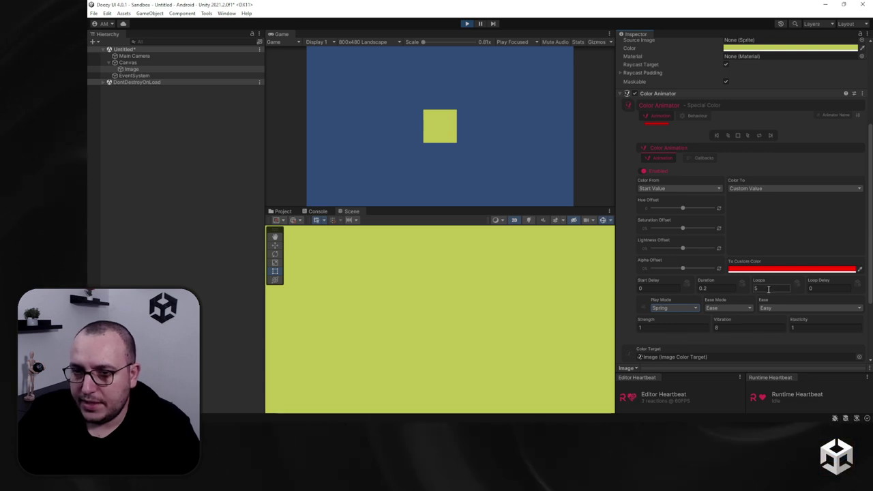
{"action": "left_click", "coordinate": [723, 289]}
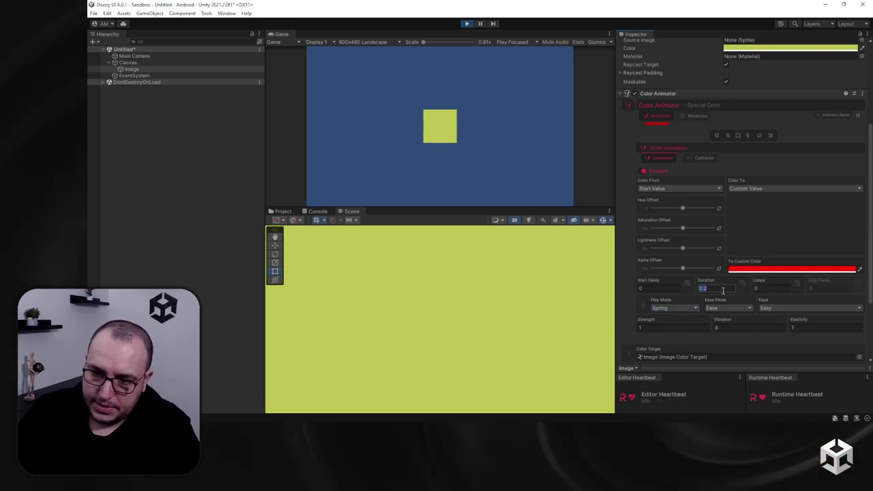
{"action": "type", "text": "0.5"}
{"action": "left_click", "coordinate": [729, 135]}
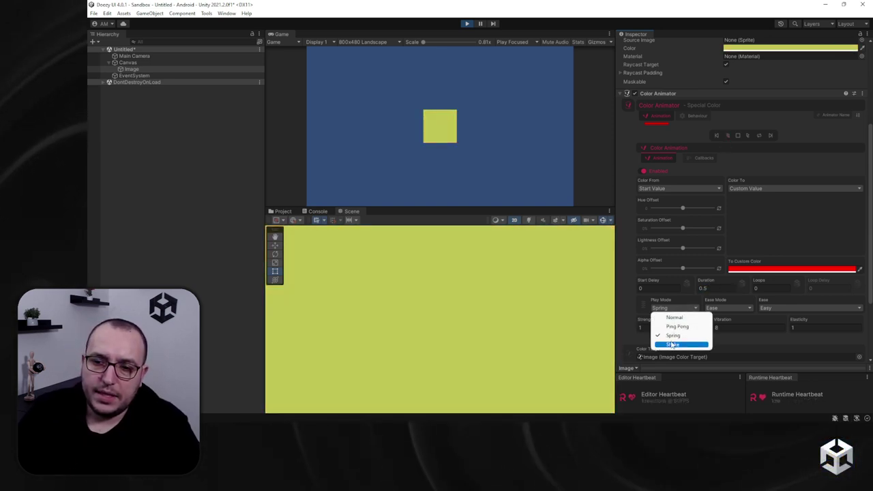
Try the Shake play mode, preview the animation, and set the play mode back to Normal
{"action": "left_click", "coordinate": [674, 343]}
{"action": "left_click", "coordinate": [728, 136]}
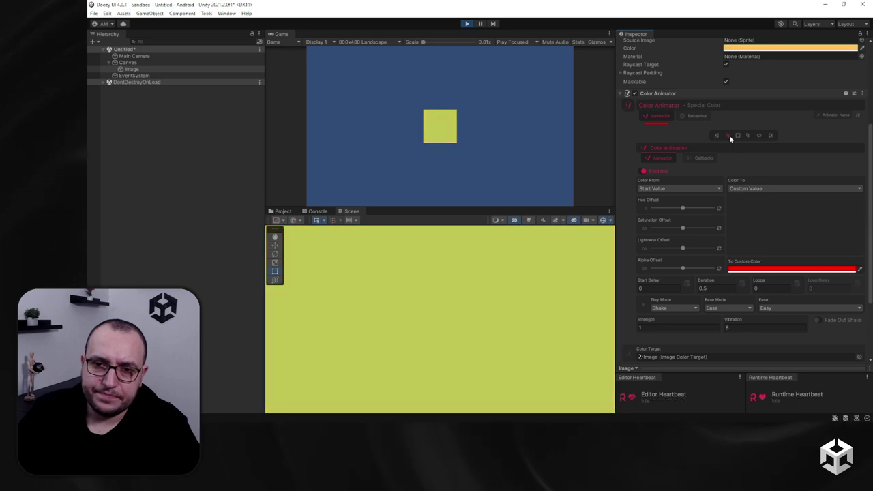
{"action": "left_click", "coordinate": [665, 308]}
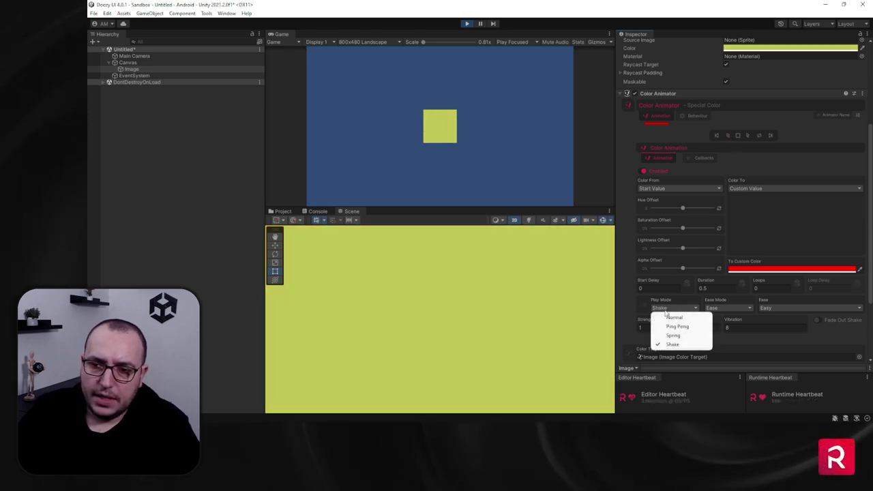
{"action": "left_click", "coordinate": [673, 319]}
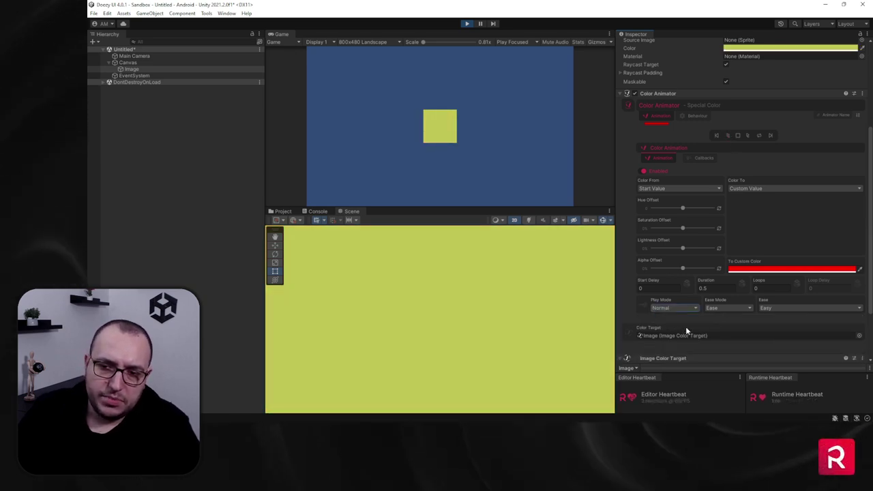
Change the ease mode to Animation Curve and add a low key late in the curve so it rises steeply near the end
{"action": "left_click", "coordinate": [728, 309]}
{"action": "left_click", "coordinate": [737, 326]}
{"action": "left_click", "coordinate": [778, 307]}
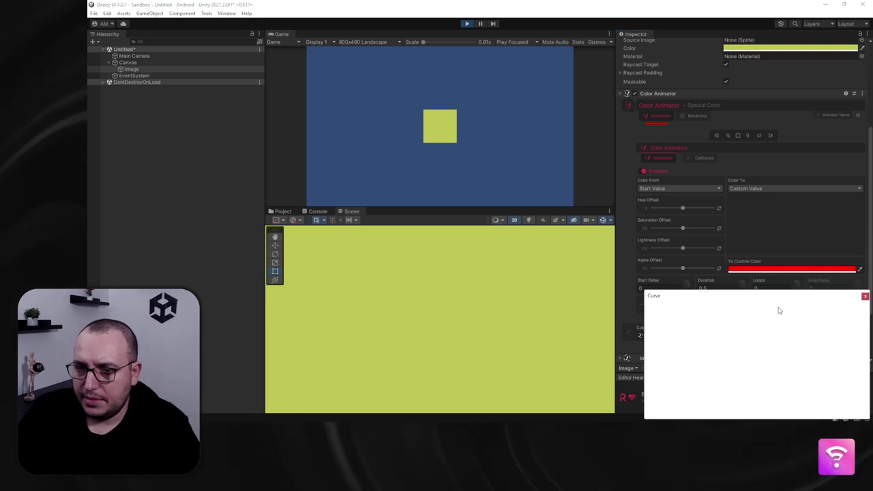
{"action": "left_click_drag", "start_coordinate": [698, 359], "coordinate": [805, 372]}
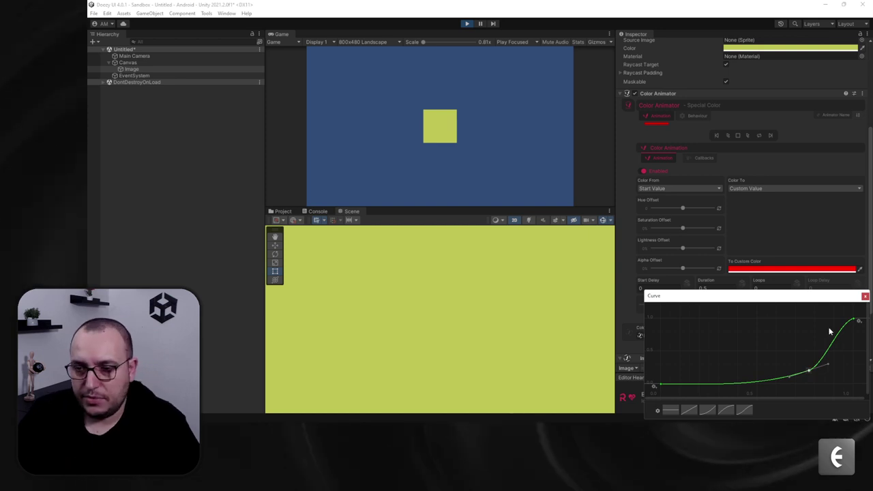
{"action": "left_click", "coordinate": [864, 297]}
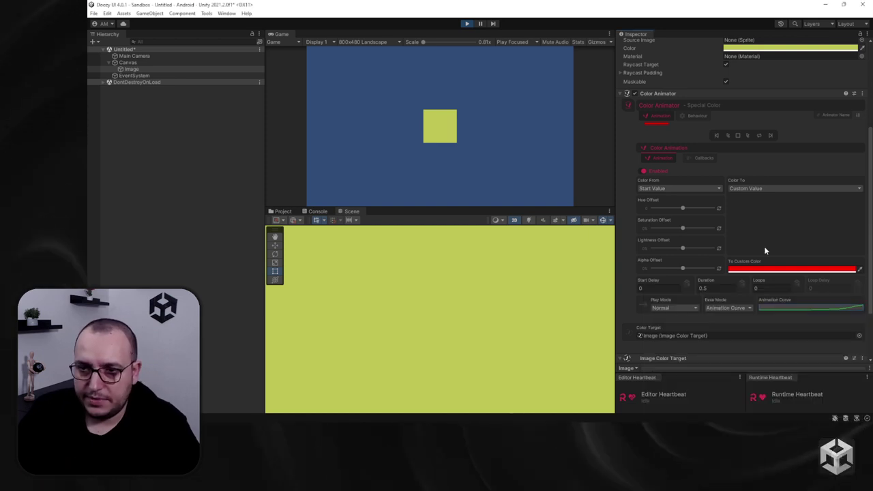
Preview the color animation with the custom curve twice, each time forward and in reverse
{"action": "left_click", "coordinate": [727, 135]}
{"action": "left_click", "coordinate": [748, 135]}
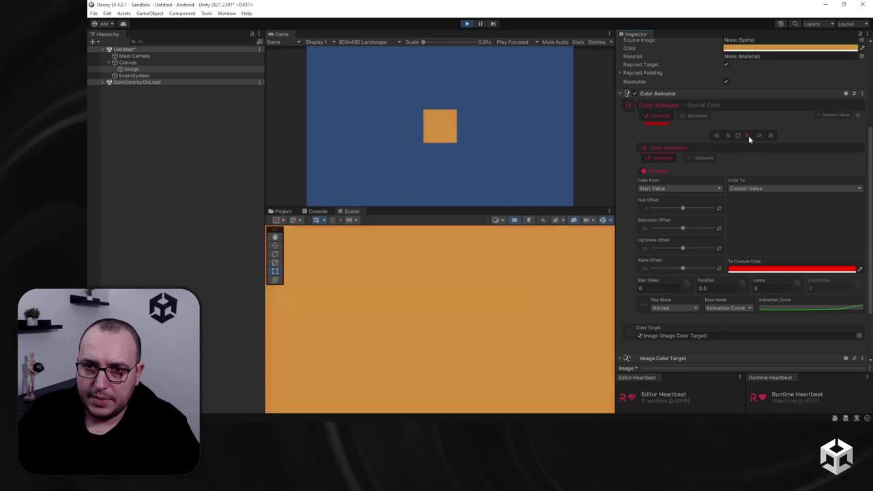
{"action": "left_click", "coordinate": [727, 135]}
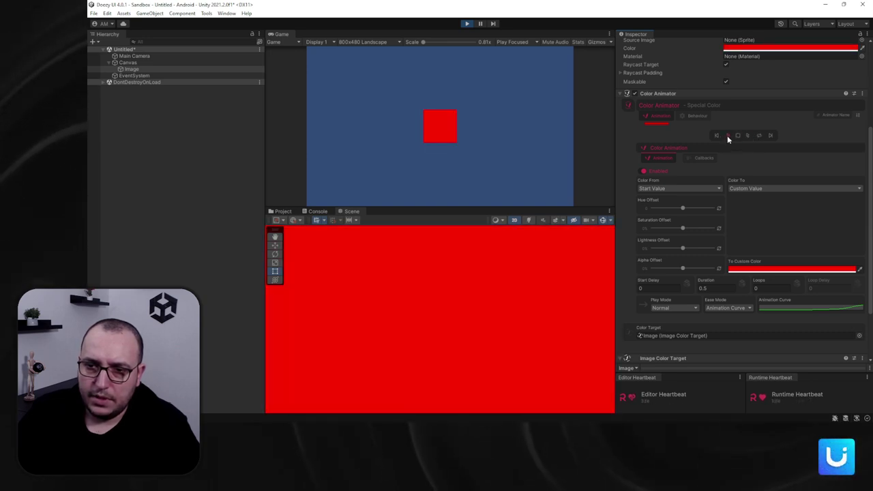
{"action": "left_click", "coordinate": [748, 135]}
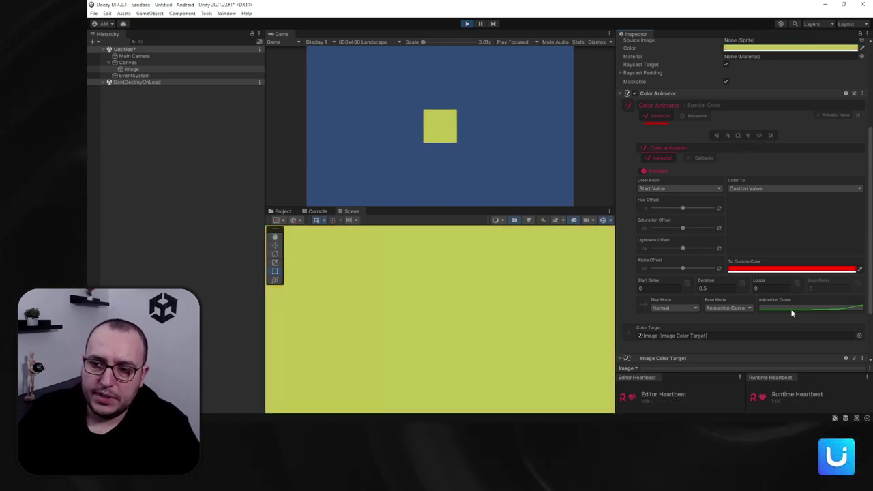
Reshape the animation curve with an early peak, a dip and a raised key near the middle, and preview it forward and in reverse
{"action": "left_click", "coordinate": [792, 313]}
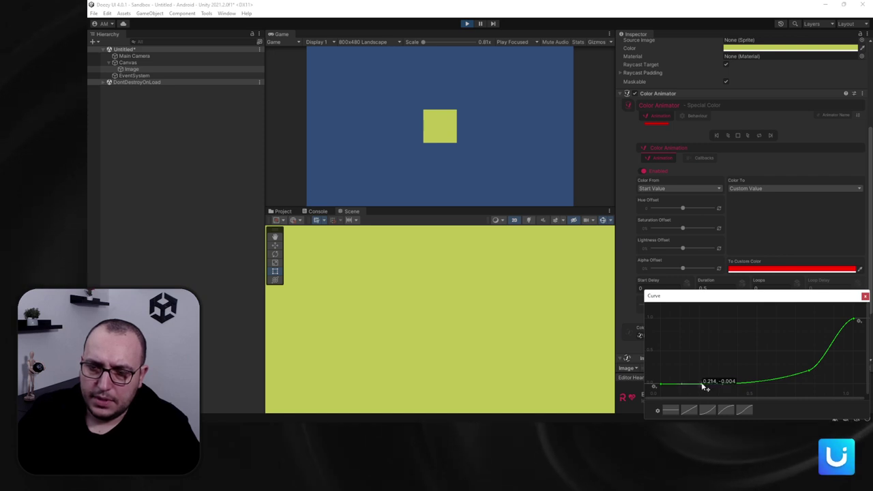
{"action": "left_click_drag", "start_coordinate": [705, 387], "coordinate": [686, 324]}
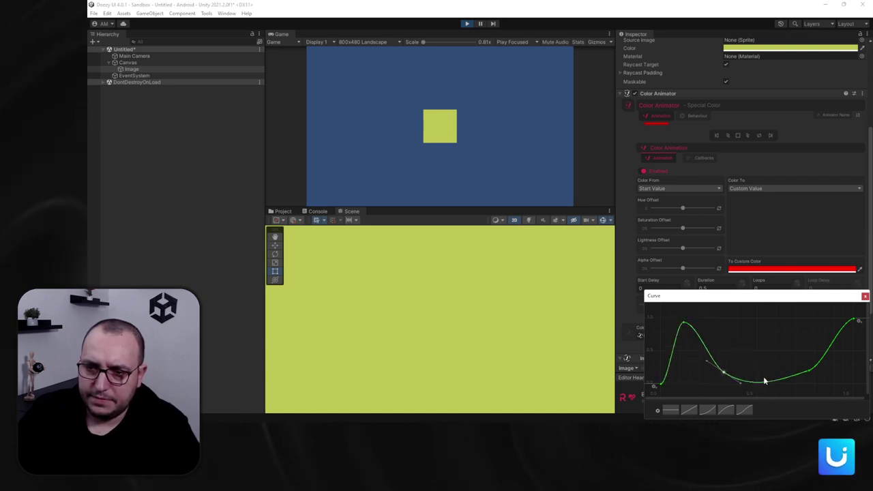
{"action": "left_click_drag", "start_coordinate": [810, 371], "coordinate": [762, 326]}
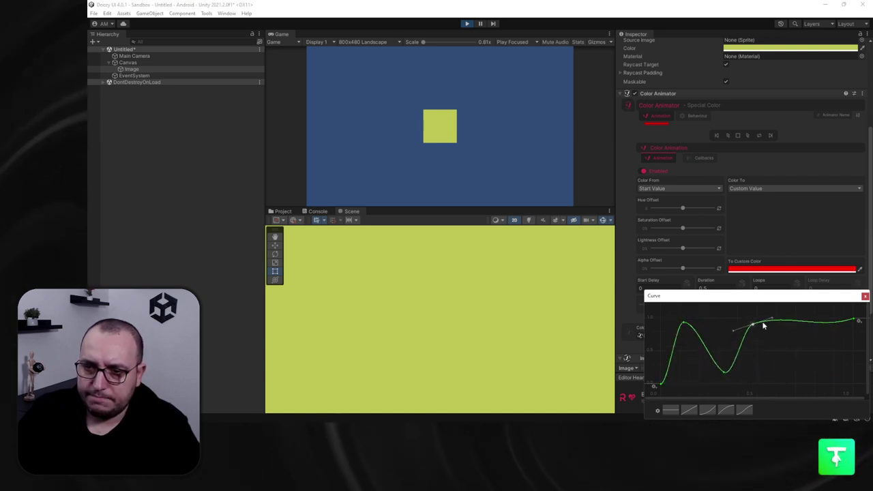
{"action": "left_click", "coordinate": [865, 296]}
{"action": "left_click", "coordinate": [728, 135]}
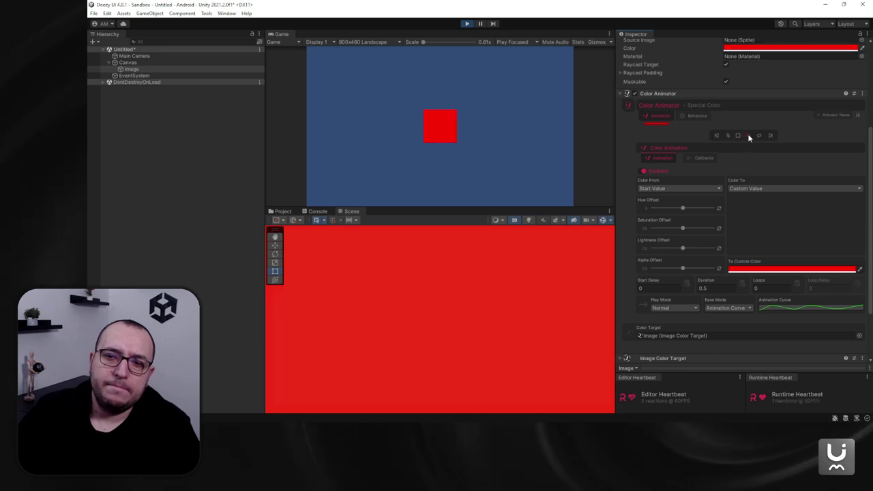
{"action": "left_click", "coordinate": [747, 135]}
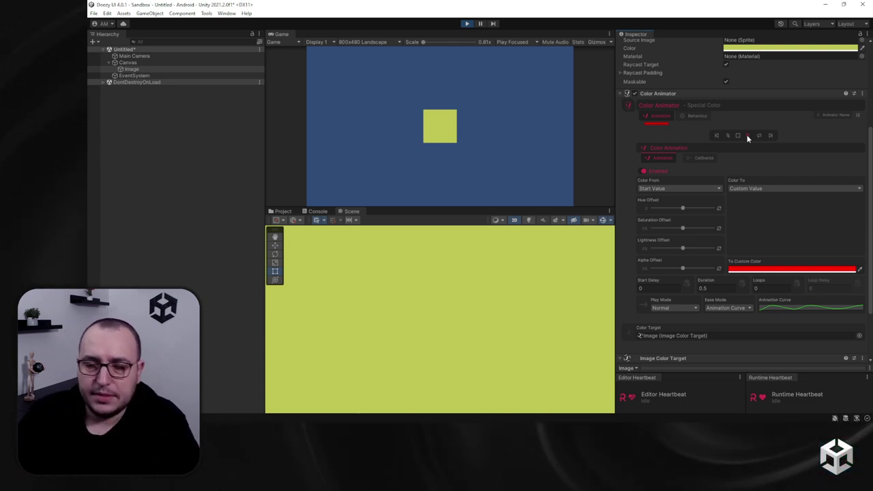
Exit play mode, delete the Image object from the hierarchy and select the Canvas
{"action": "left_click", "coordinate": [466, 24]}
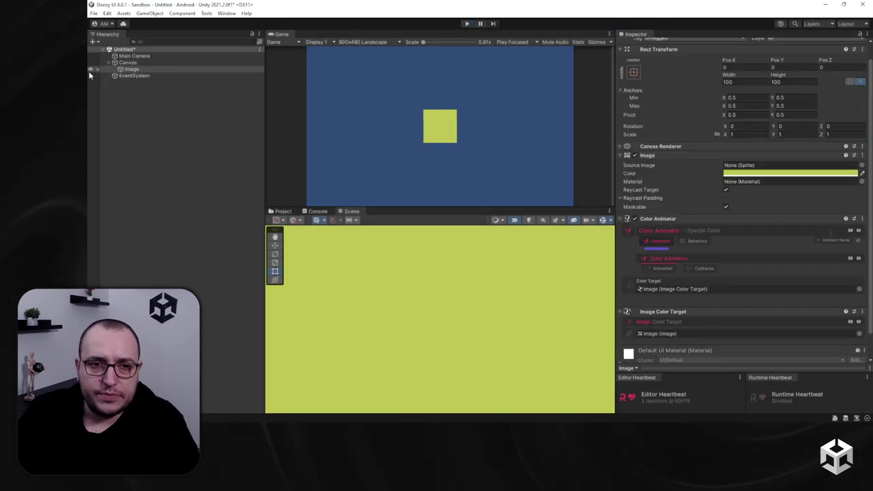
{"action": "left_click", "coordinate": [159, 71]}
{"action": "key", "text": "Delete"}
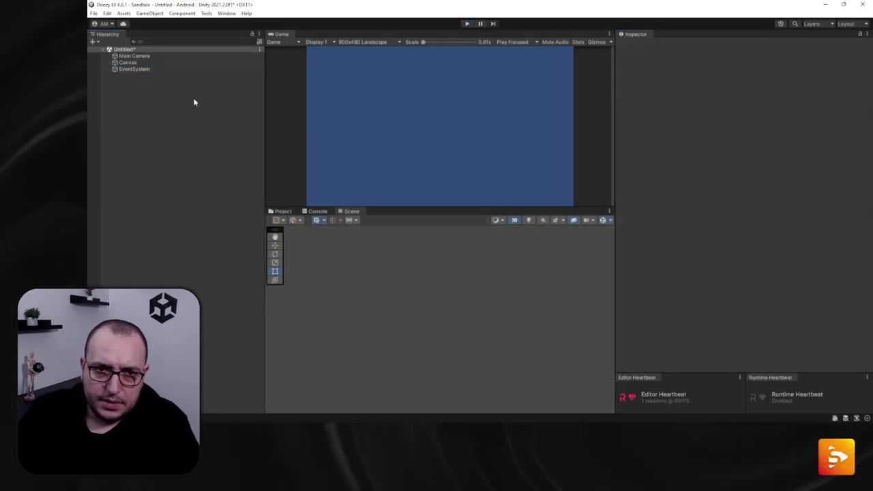
{"action": "left_click", "coordinate": [165, 63]}
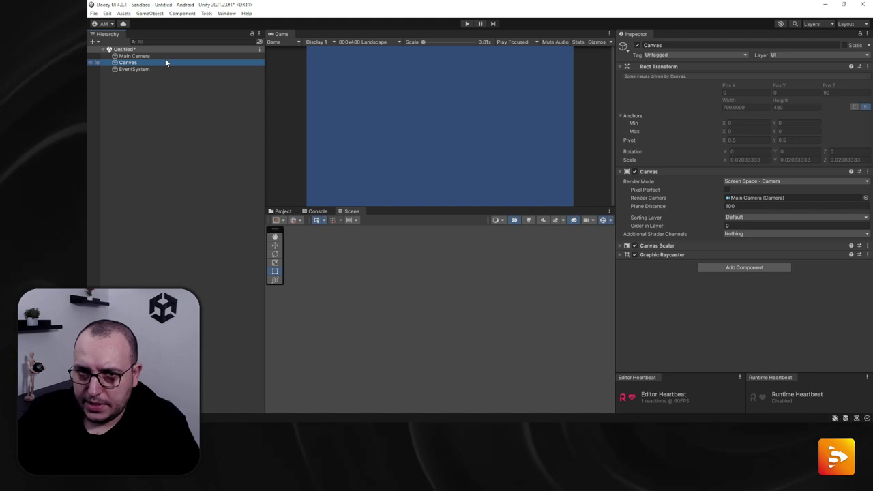
Create an empty child of the Canvas named Container and stretch it to fill the whole Canvas
{"action": "right_click", "coordinate": [165, 63]}
{"action": "left_click", "coordinate": [195, 160]}
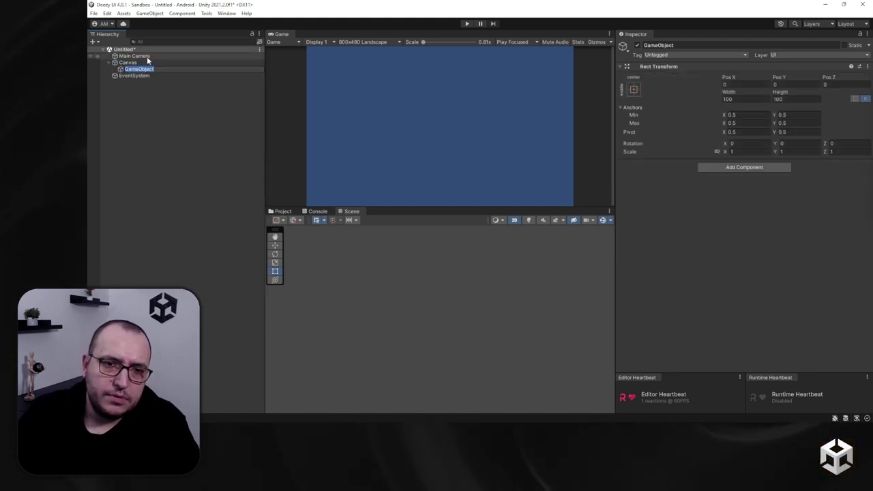
{"action": "type", "text": "Container"}
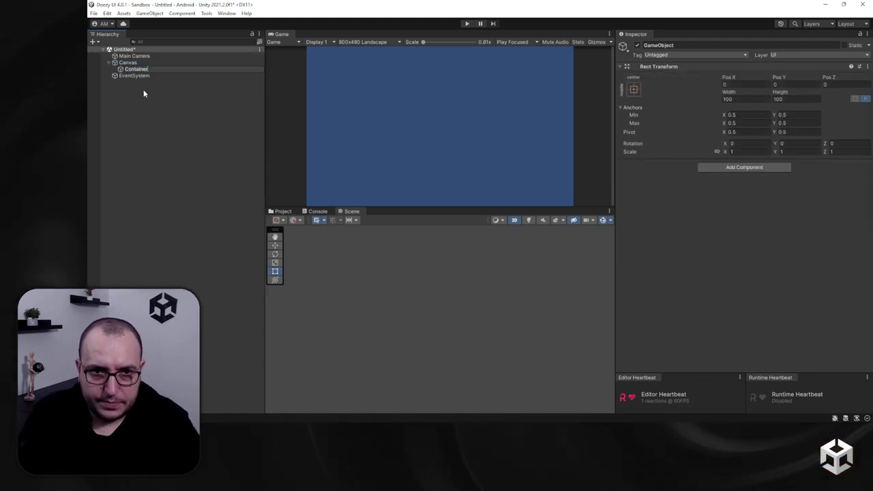
{"action": "key", "text": "Return"}
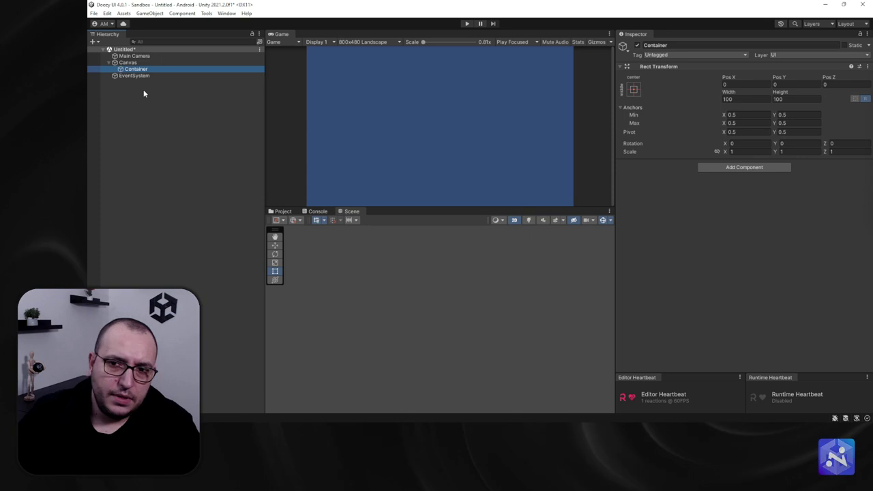
{"action": "left_click", "coordinate": [633, 90]}
{"action": "left_click", "coordinate": [727, 217], "text": "alt"}
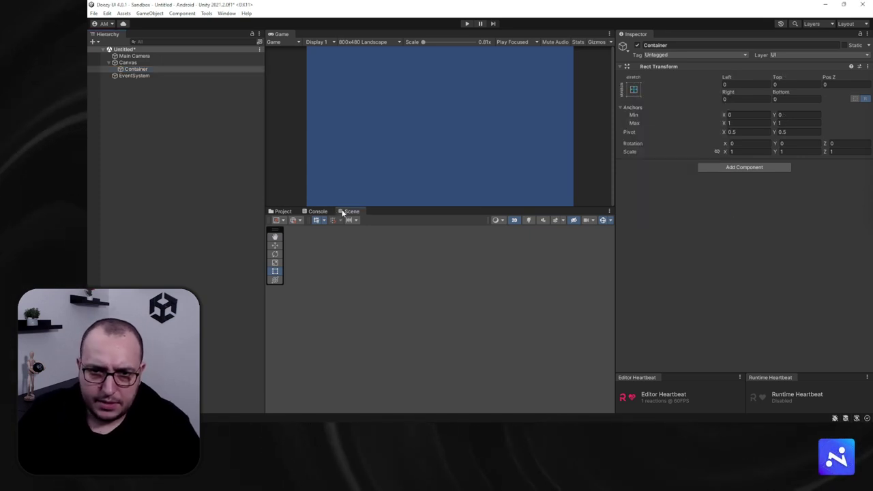
{"action": "key", "text": "t"}
{"action": "key", "text": "f"}
Add a UI Container component to the Container object
{"action": "left_click", "coordinate": [721, 168]}
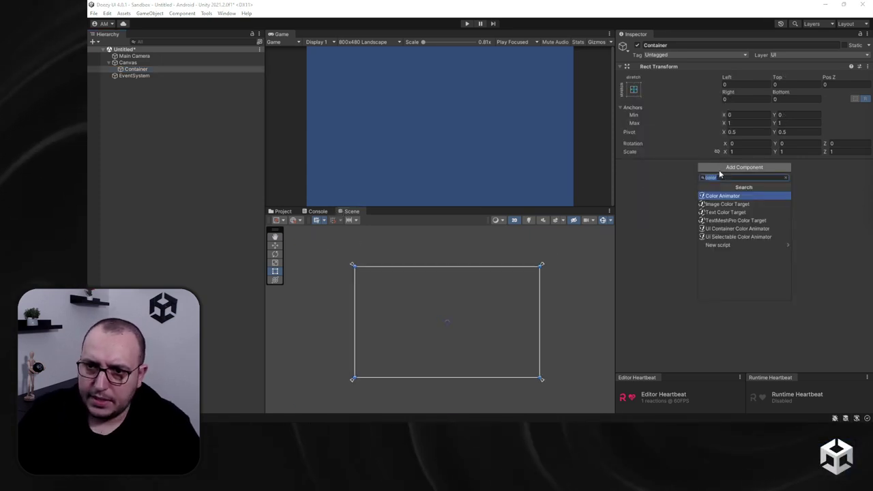
{"action": "left_click", "coordinate": [700, 170]}
{"action": "left_click", "coordinate": [701, 170]}
{"action": "type", "text": "container"}
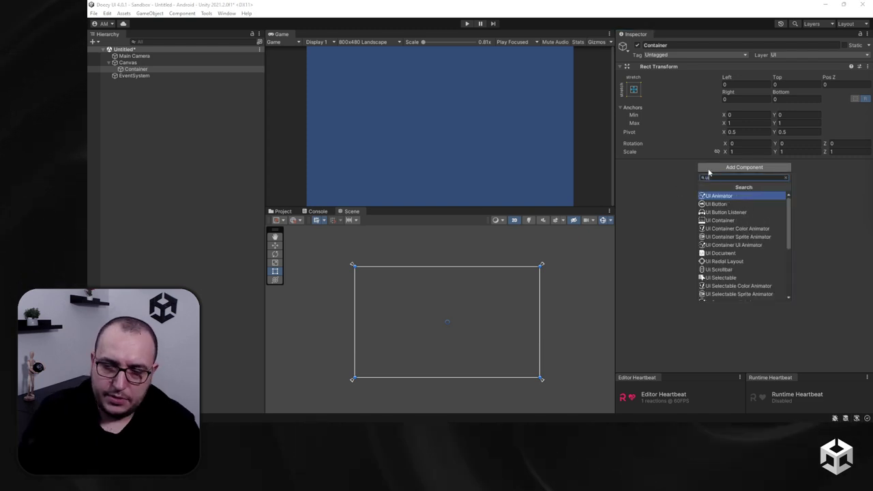
{"action": "key", "text": "Return"}
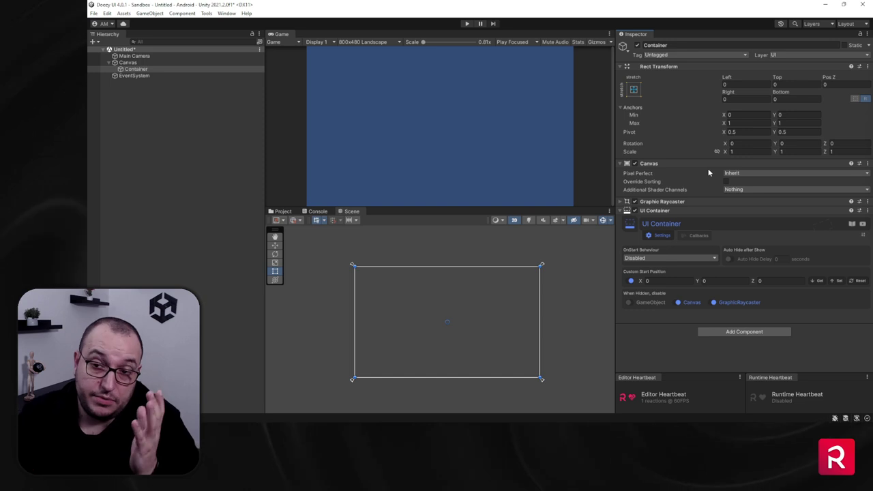
Test the Container's Show and Hide in play mode with GameObject disabling turned on, and exit play mode
{"action": "left_click", "coordinate": [467, 23]}
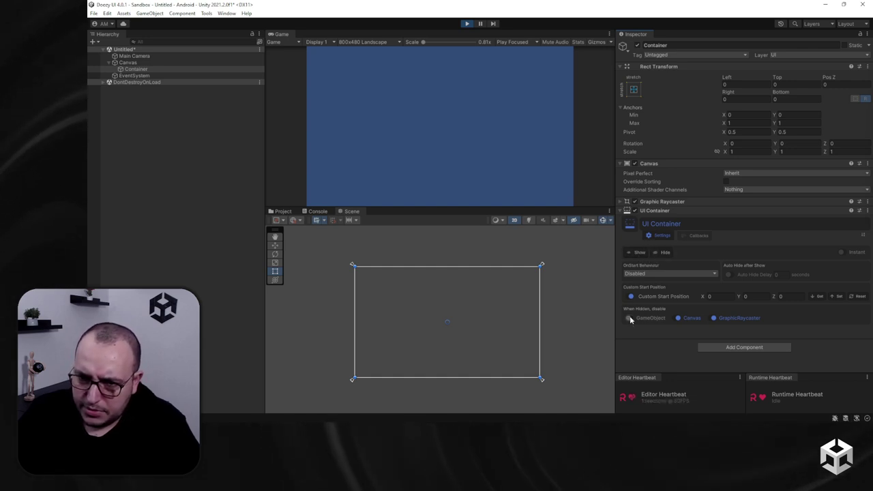
{"action": "left_click", "coordinate": [638, 253]}
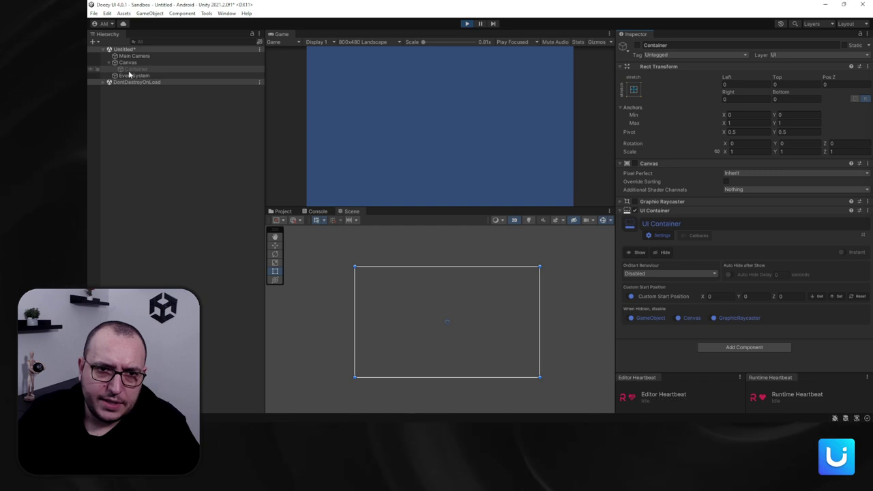
{"action": "left_click", "coordinate": [631, 252]}
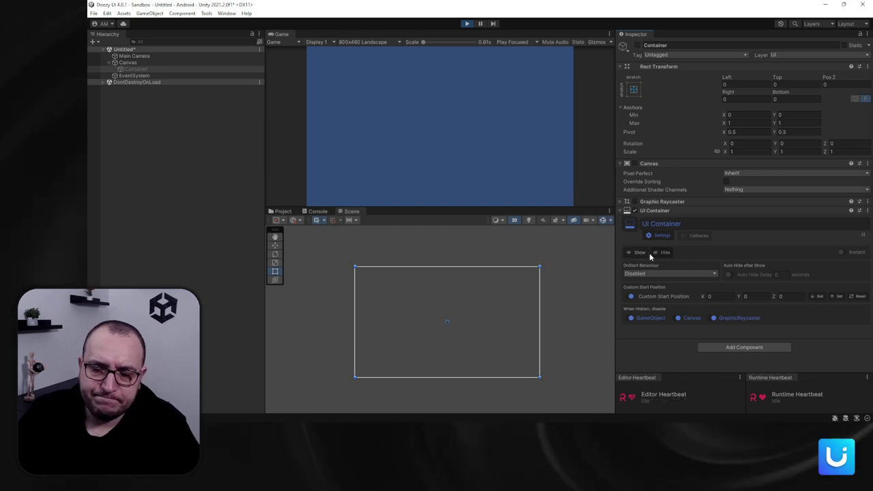
{"action": "key", "text": "ctrl+p"}
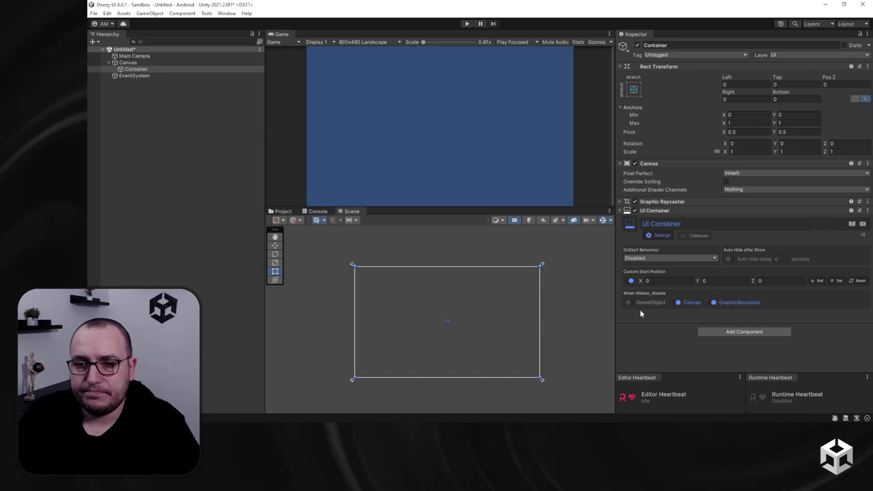
Add a UI Image as a child of Container and stretch it to fill its parent
{"action": "left_click", "coordinate": [170, 70]}
{"action": "right_click", "coordinate": [172, 72]}
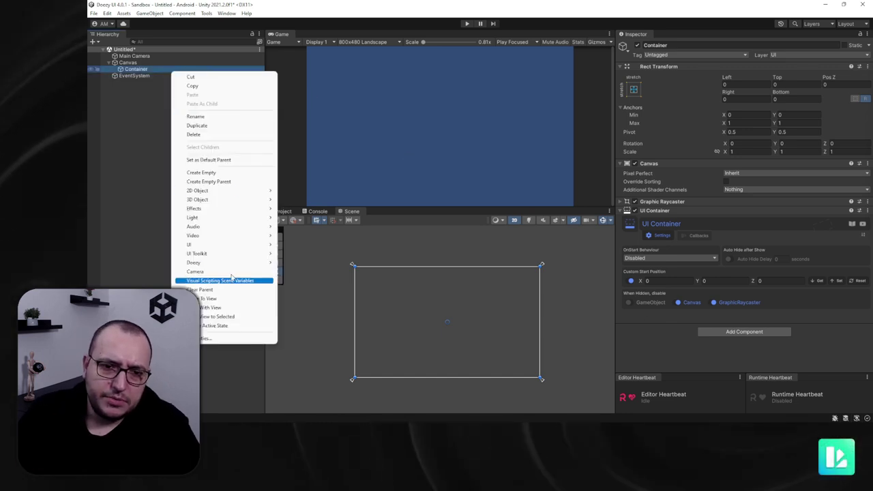
{"action": "mouse_move", "coordinate": [225, 244]}
{"action": "left_click", "coordinate": [305, 254]}
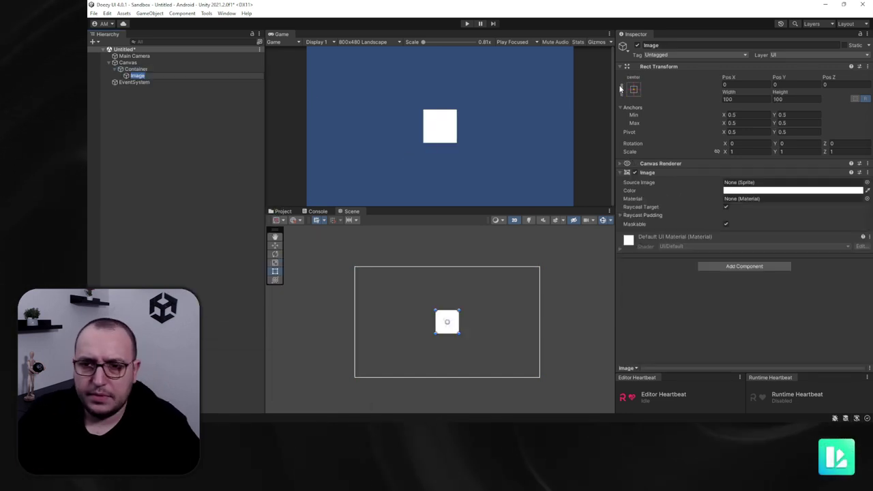
{"action": "left_click", "coordinate": [634, 89]}
{"action": "left_click", "coordinate": [721, 213], "text": "alt"}
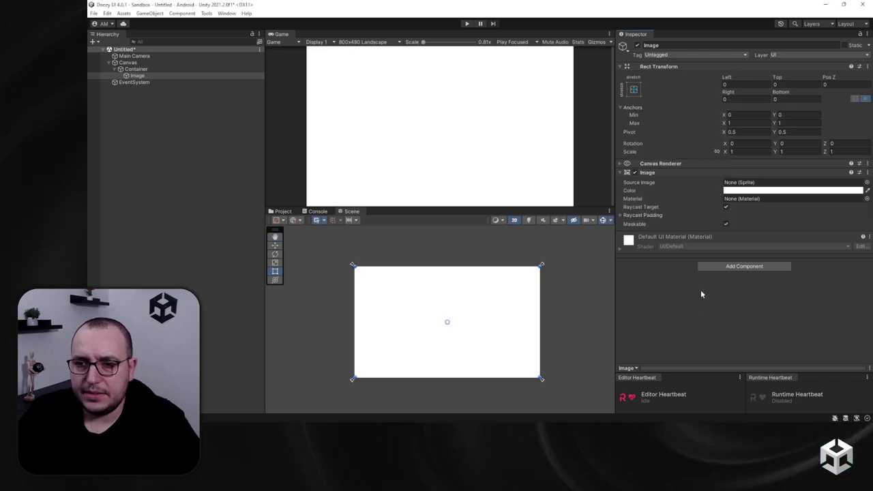
Set the Image's color to half-transparent black
{"action": "left_click", "coordinate": [736, 192]}
{"action": "left_click_drag", "start_coordinate": [764, 270], "coordinate": [733, 312]}
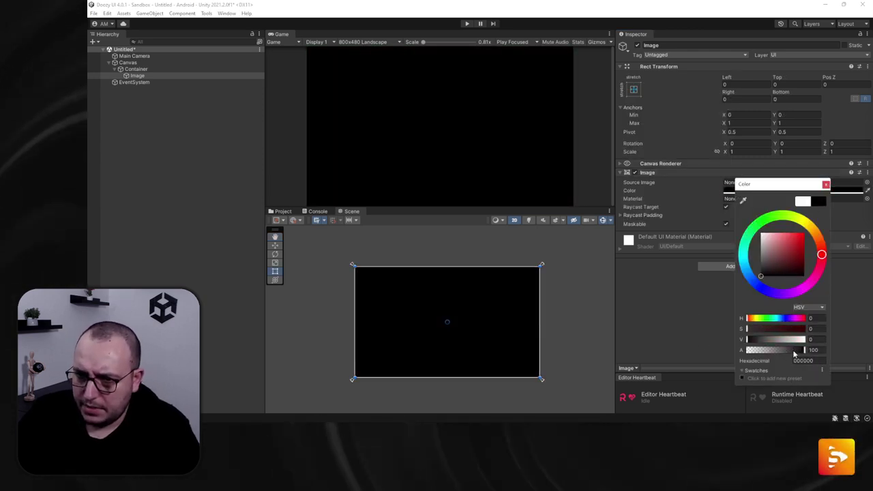
{"action": "left_click_drag", "start_coordinate": [794, 354], "coordinate": [776, 352]}
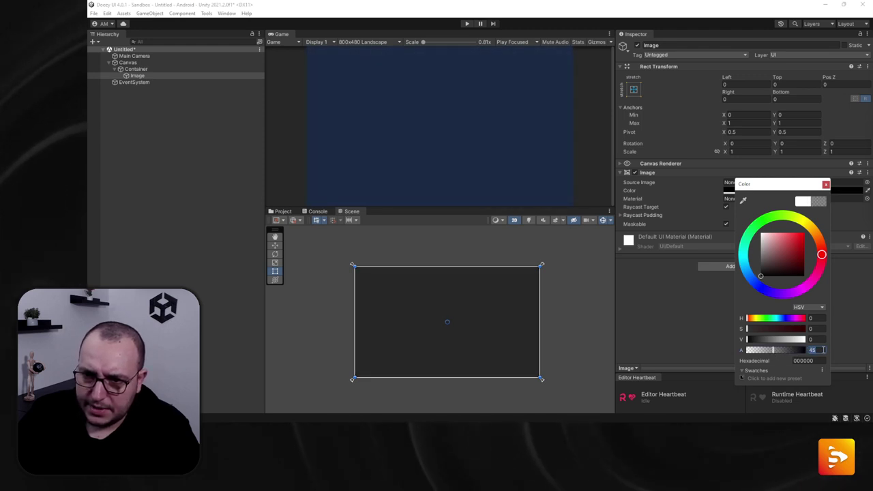
{"action": "left_click", "coordinate": [826, 185]}
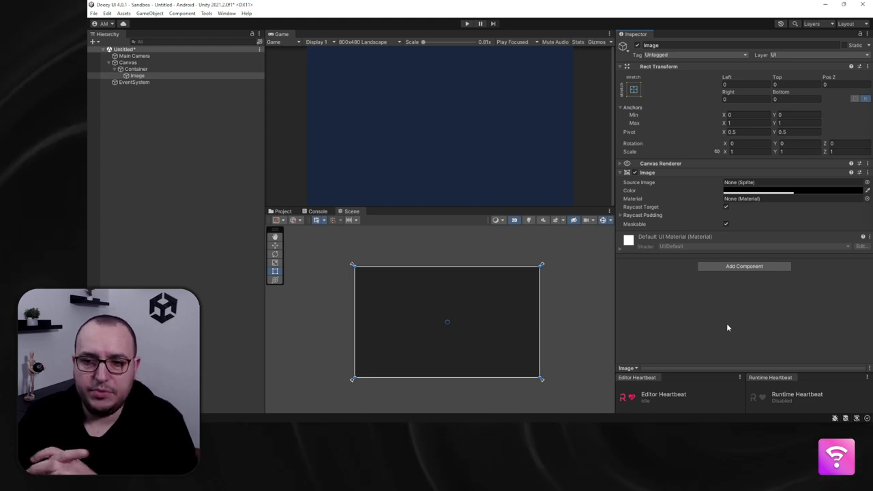
Add a UI Container Color Animator to the Image and place it below the Image Color Target component, collapsing the latter
{"action": "left_click", "coordinate": [709, 268]}
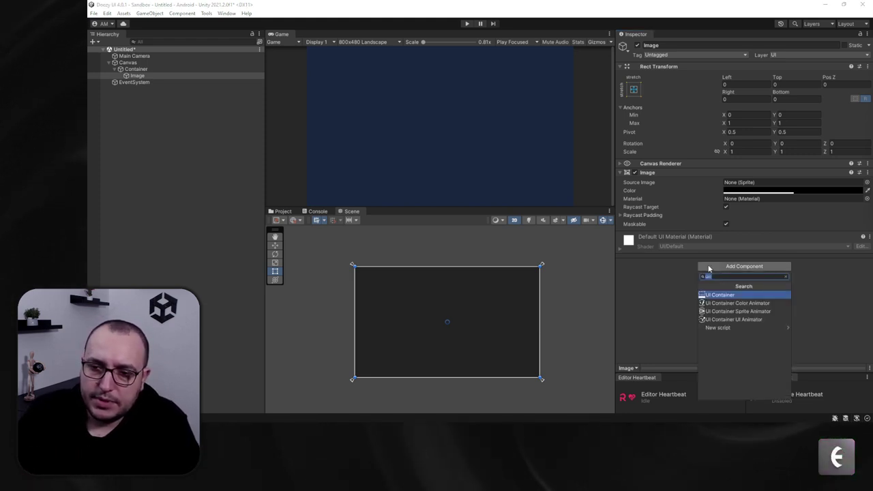
{"action": "type", "text": "color"}
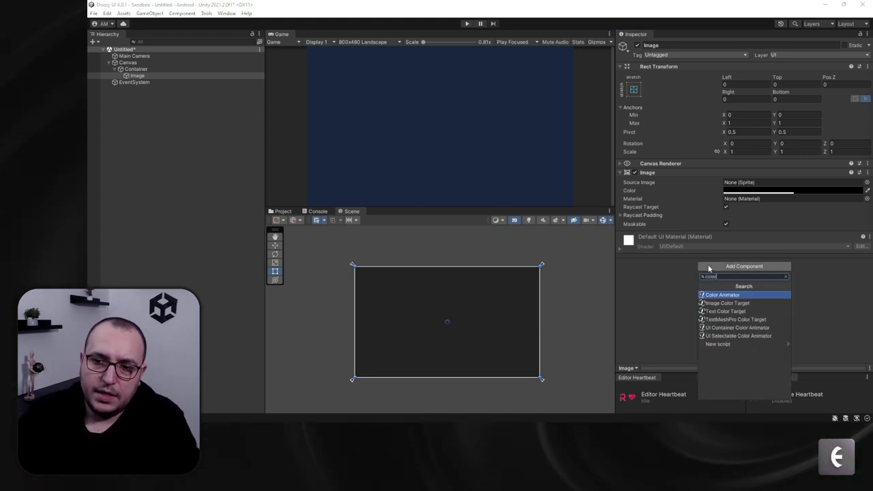
{"action": "left_click", "coordinate": [733, 329]}
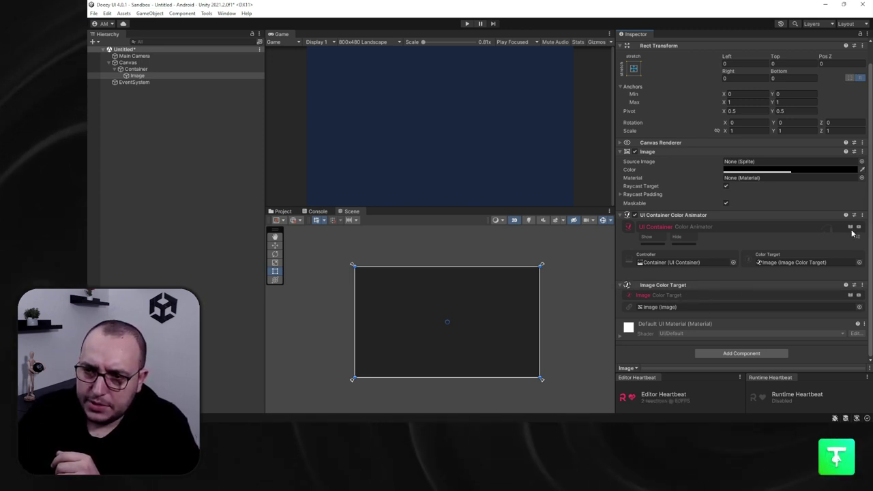
{"action": "left_click_drag", "start_coordinate": [765, 215], "coordinate": [765, 253]}
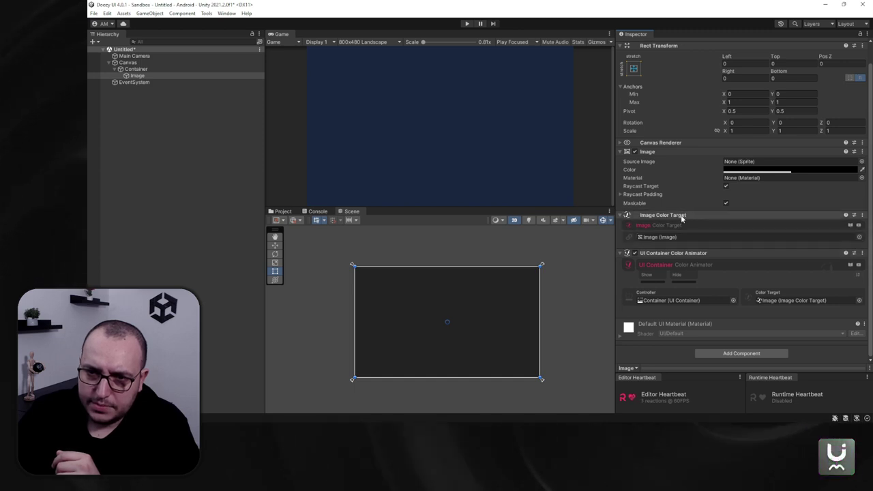
{"action": "left_click", "coordinate": [653, 215]}
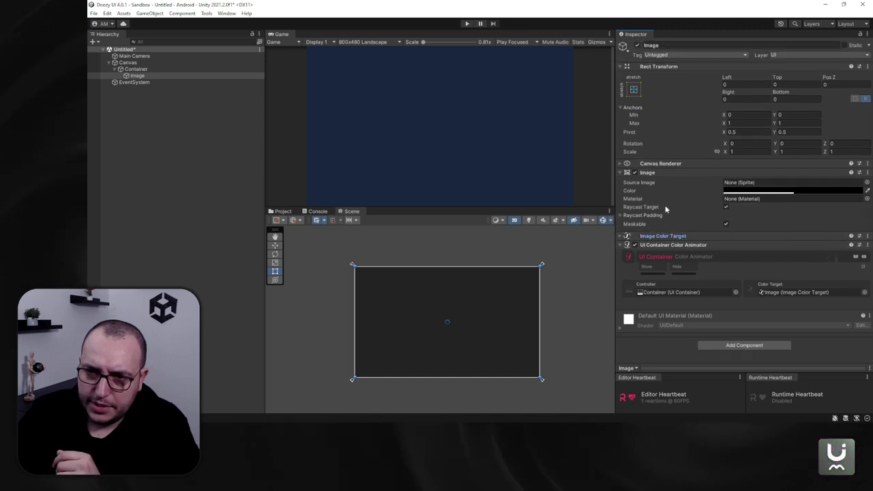
Set the Hide color animation's Color From to Start Value with an Alpha Offset of -100%
{"action": "left_click", "coordinate": [657, 267]}
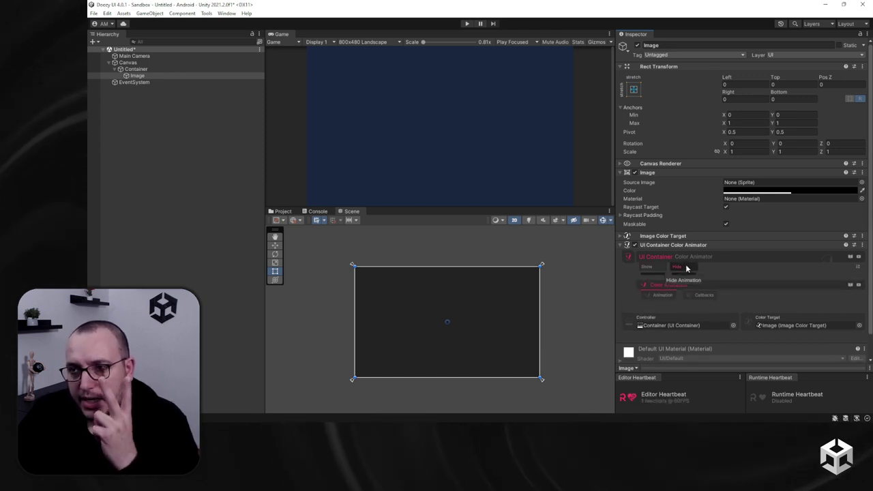
{"action": "left_click", "coordinate": [663, 295]}
{"action": "scroll", "coordinate": [679, 313], "scroll_direction": "down", "scroll_amount": 3}
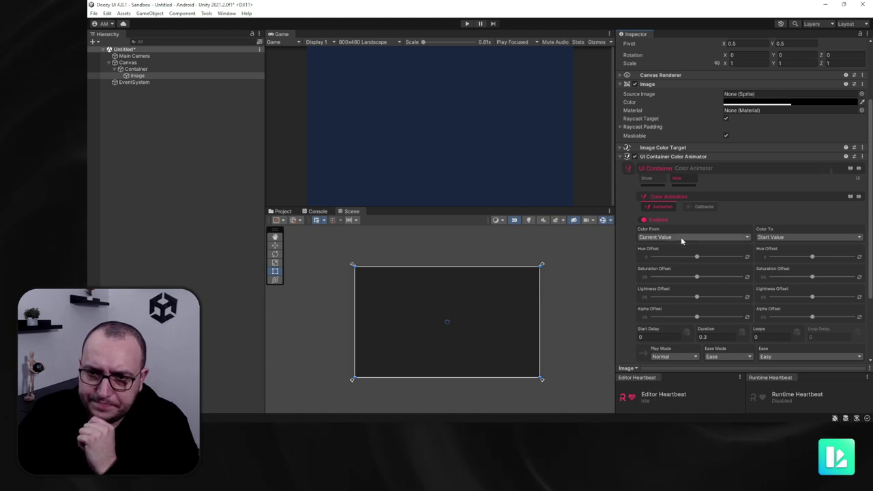
{"action": "left_click", "coordinate": [702, 239]}
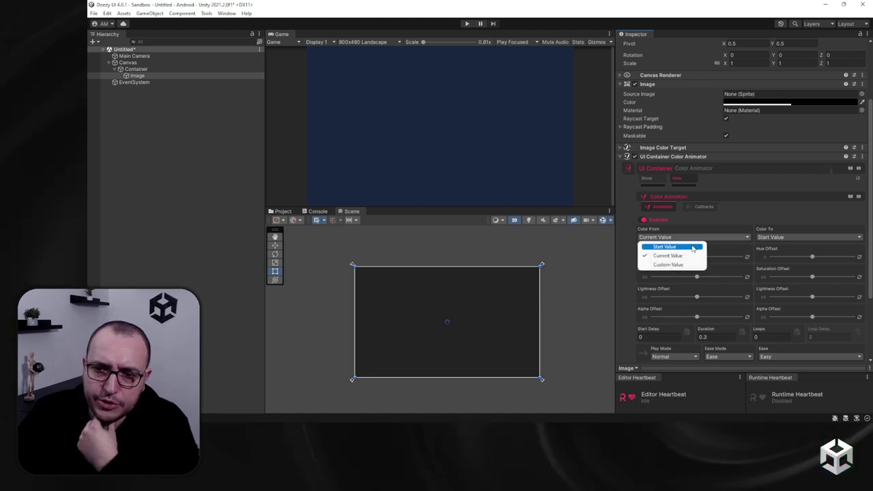
{"action": "left_click", "coordinate": [693, 248]}
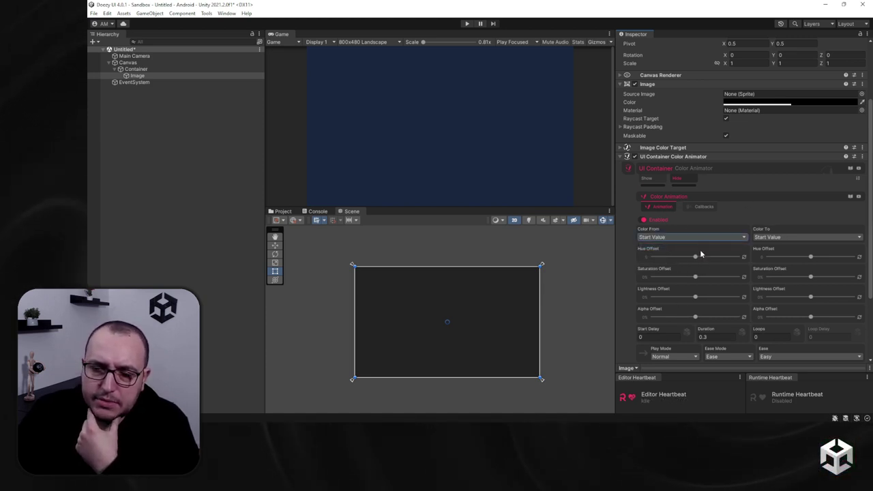
{"action": "left_click_drag", "start_coordinate": [694, 318], "coordinate": [648, 320]}
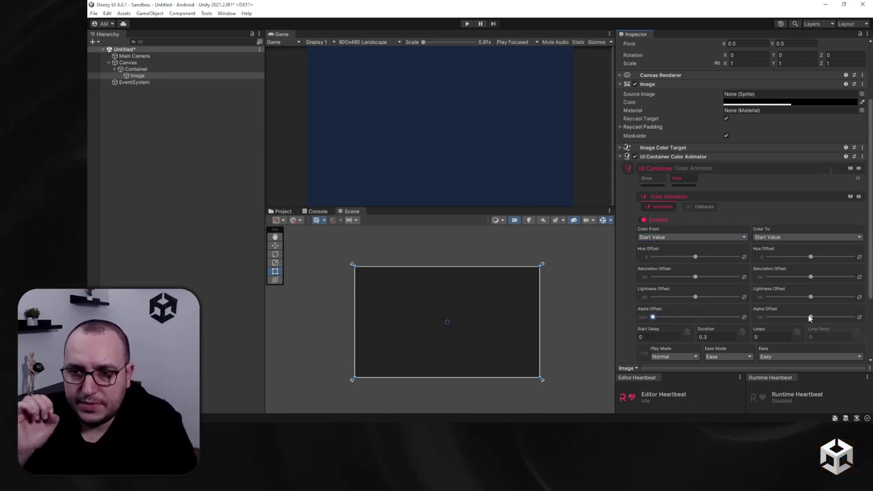
Set the Hide color animation's Color From to Current Value and its Color To Alpha Offset to -100%
{"action": "left_click", "coordinate": [676, 179]}
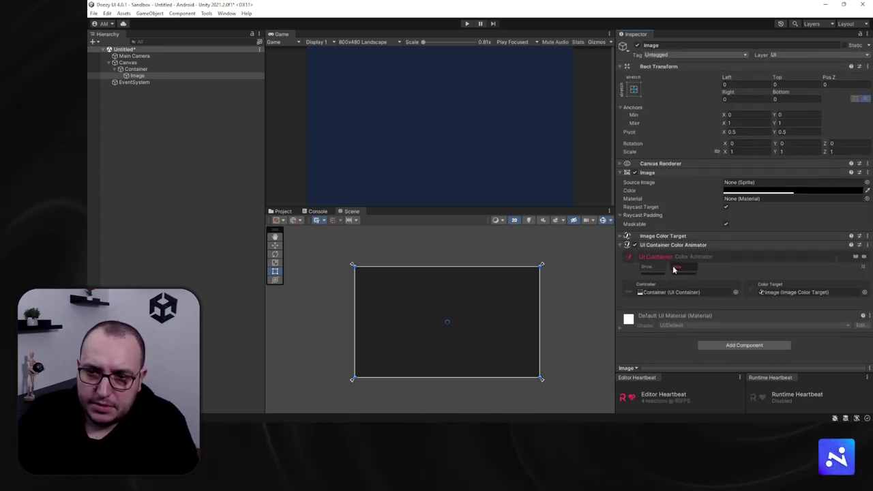
{"action": "left_click", "coordinate": [675, 268]}
{"action": "scroll", "coordinate": [716, 294], "scroll_direction": "down", "scroll_amount": 4}
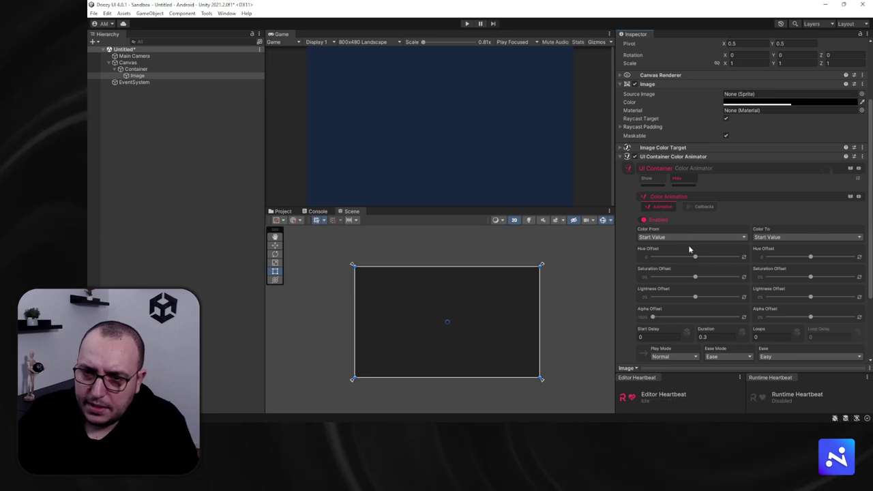
{"action": "left_click", "coordinate": [665, 236]}
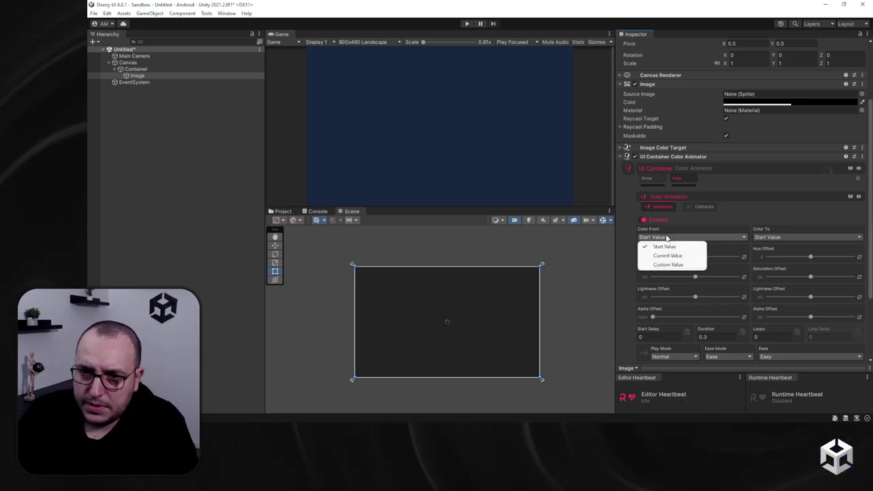
{"action": "left_click", "coordinate": [665, 257]}
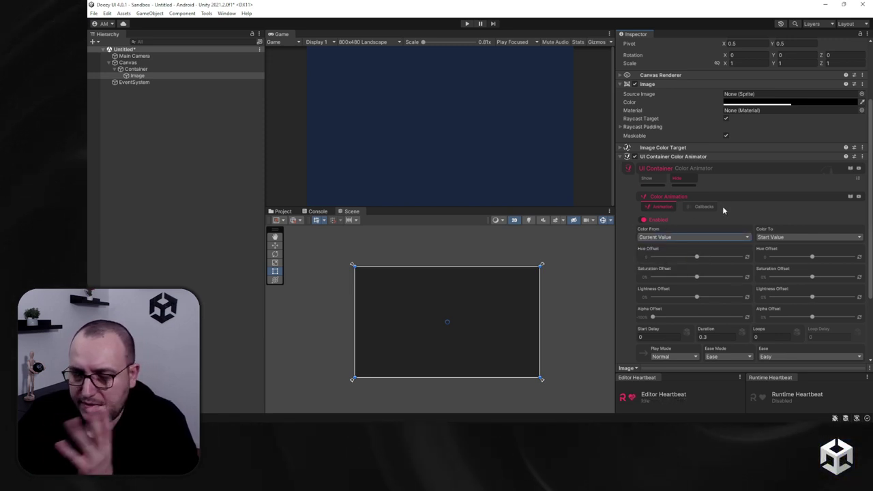
{"action": "left_click_drag", "start_coordinate": [812, 317], "coordinate": [771, 318]}
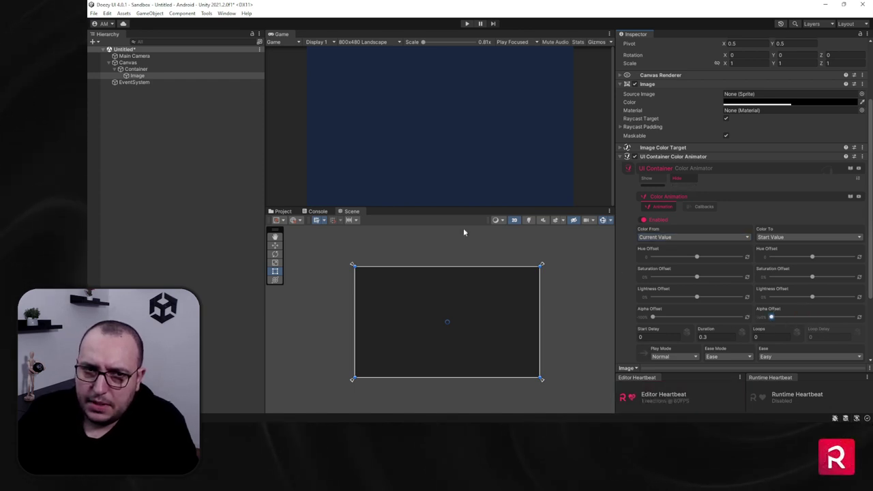
Rename the Image object under Container as Background
{"action": "left_click", "coordinate": [162, 75]}
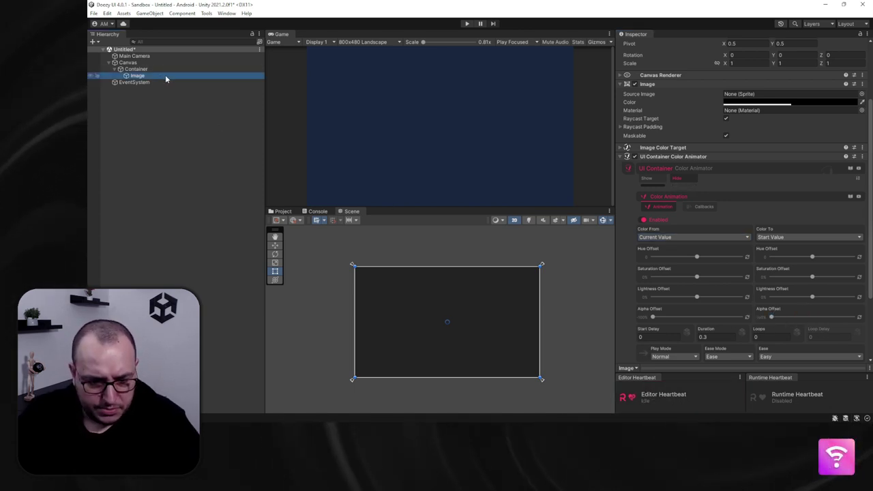
{"action": "key", "text": "F2"}
{"action": "type", "text": "Background"}
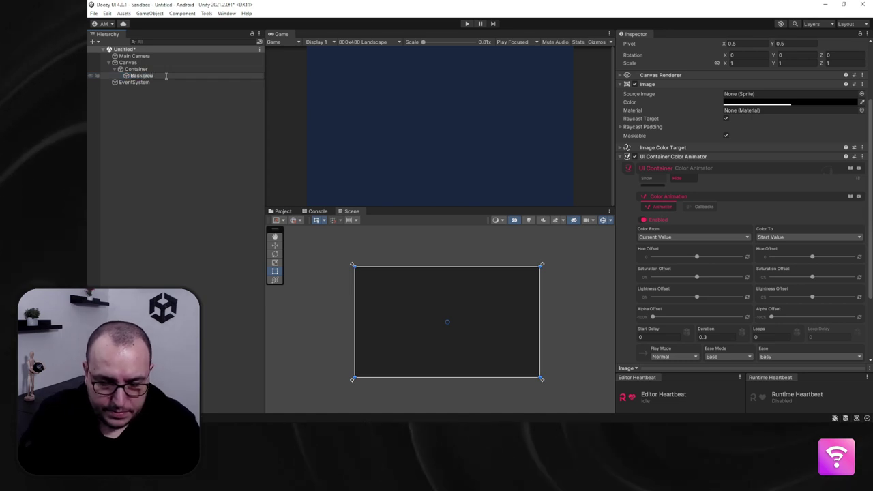
{"action": "key", "text": "Return"}
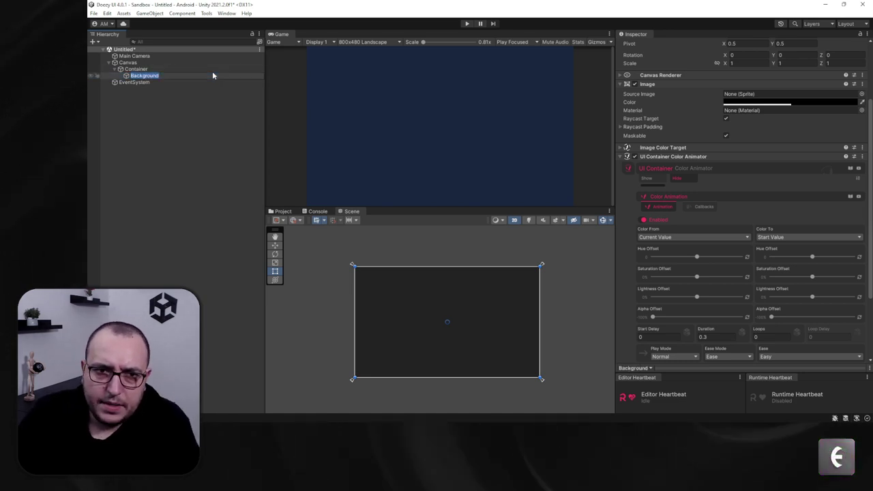
Set the Container's OnStart Behaviour to Instant Hide
{"action": "left_click", "coordinate": [212, 71]}
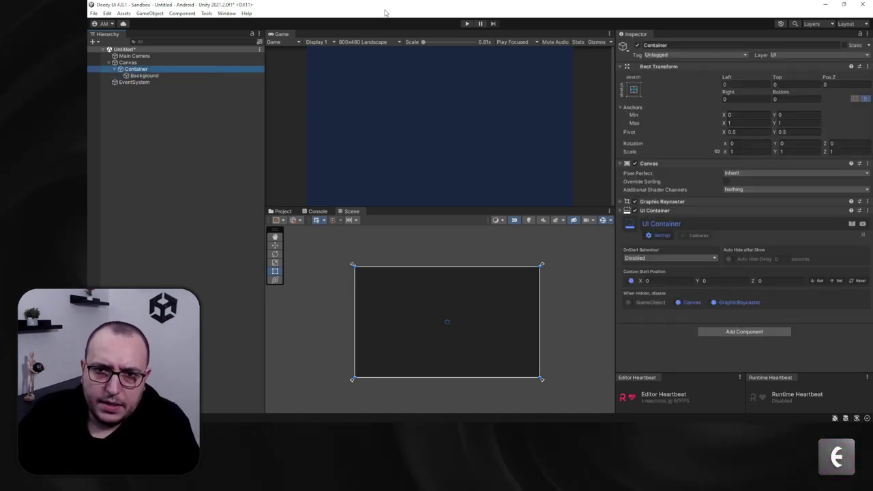
{"action": "left_click", "coordinate": [668, 259]}
{"action": "left_click", "coordinate": [653, 277]}
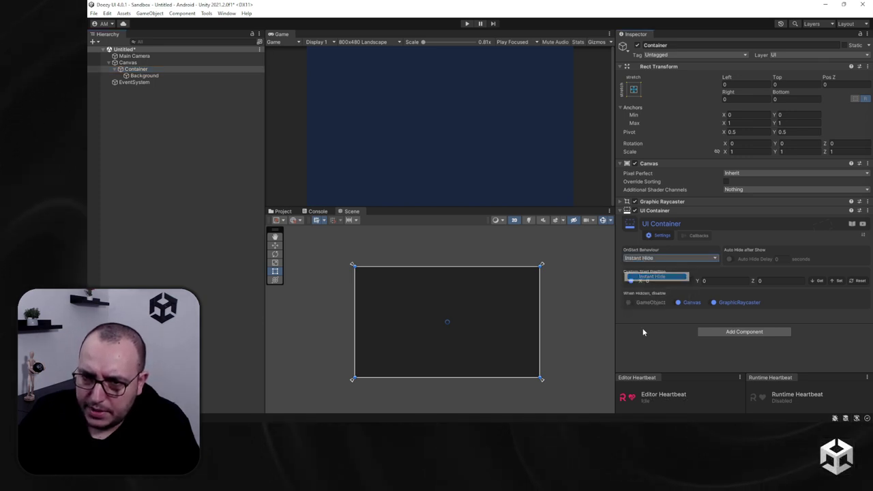
Run the scene and repeatedly show and hide the Container to check the background fade
{"action": "left_click", "coordinate": [466, 24]}
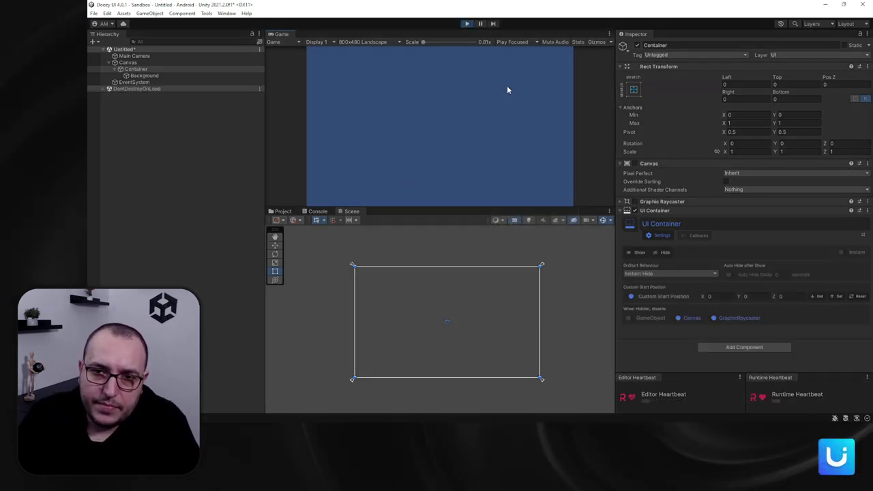
{"action": "left_click", "coordinate": [661, 254]}
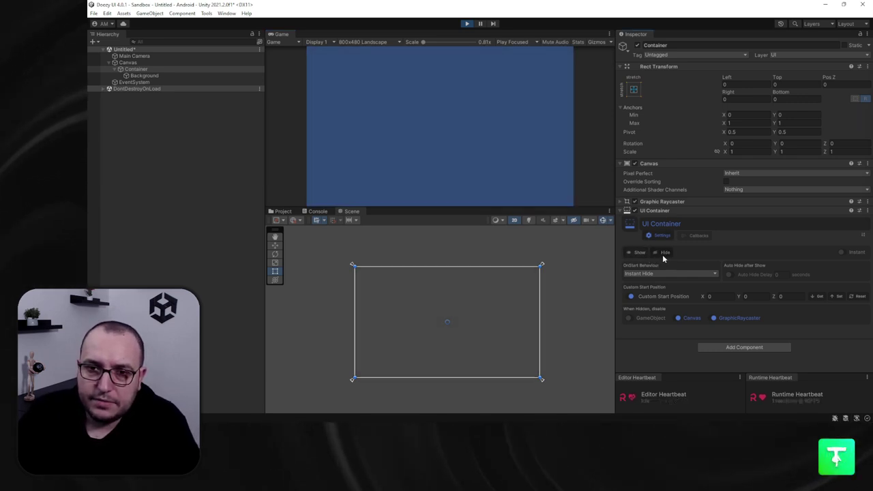
{"action": "left_click", "coordinate": [645, 253]}
{"action": "left_click", "coordinate": [647, 253]}
{"action": "left_click", "coordinate": [656, 253]}
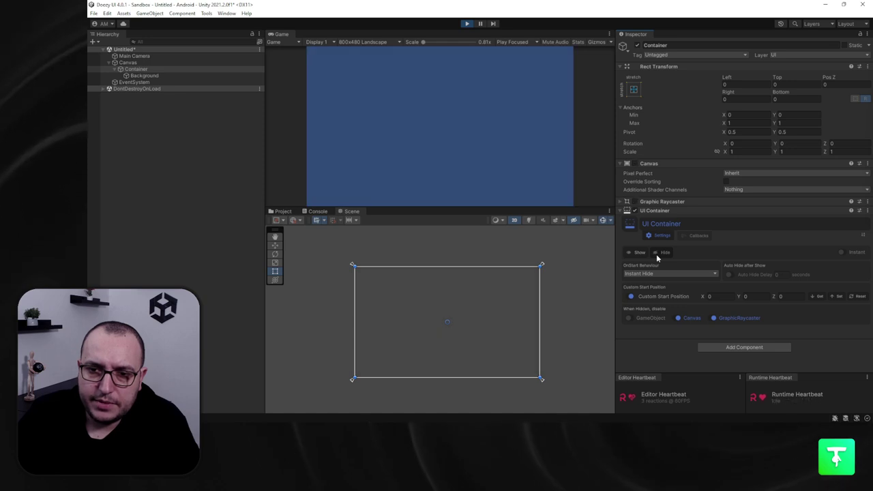
{"action": "left_click", "coordinate": [644, 255]}
{"action": "left_click", "coordinate": [651, 255]}
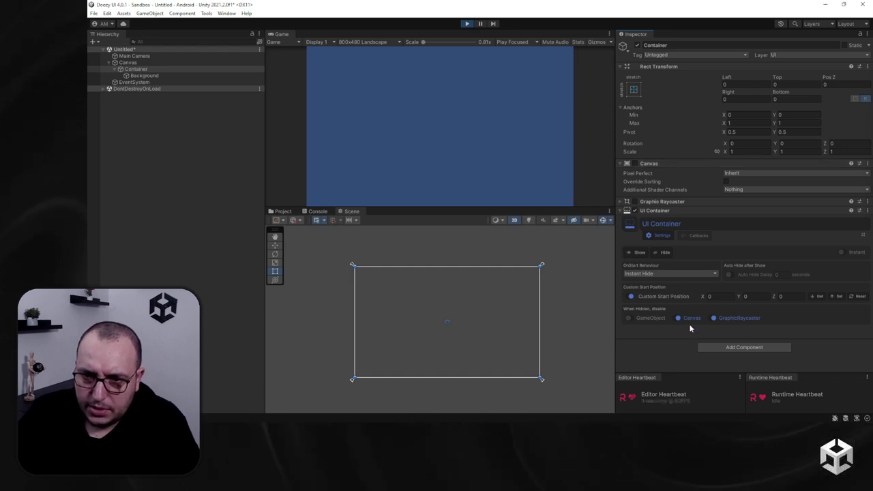
Switch off Canvas and GraphicRaycaster disabling on the running Container, retest its hide and show animations, and stop the scene
{"action": "left_click", "coordinate": [657, 253]}
{"action": "left_click", "coordinate": [634, 253]}
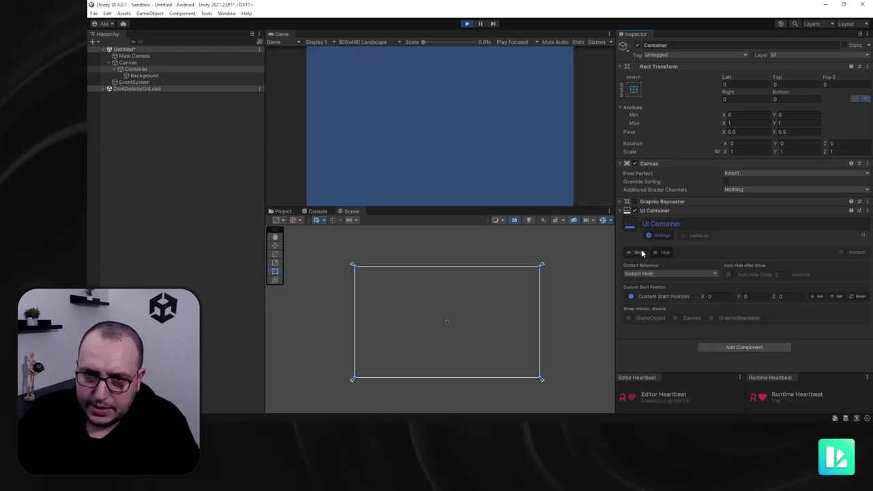
{"action": "left_click", "coordinate": [663, 253]}
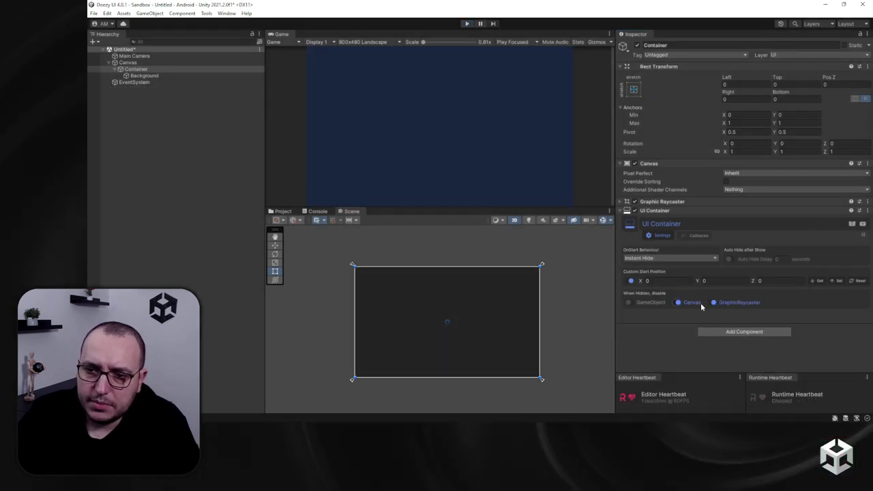
Run the scene with the Container's Canvas and GraphicRaycaster disabling turned off, test showing and hiding it, and stop playback
{"action": "key", "text": "ctrl+p"}
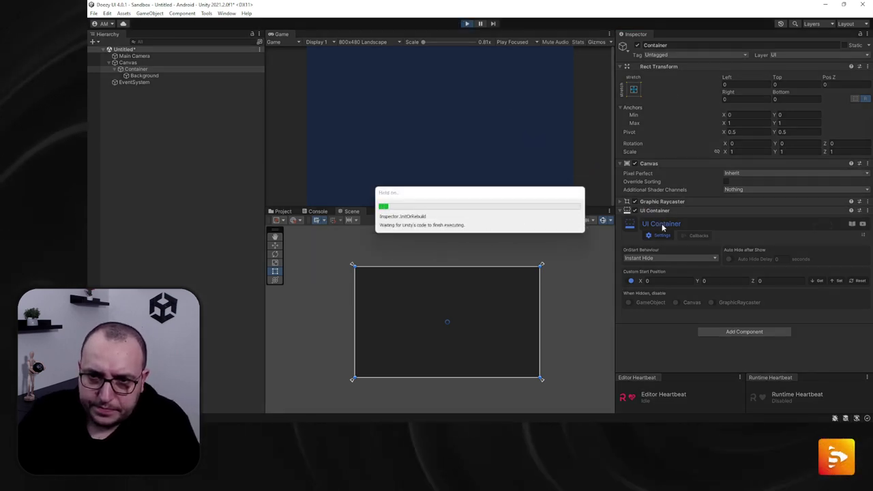
{"action": "left_click", "coordinate": [633, 254]}
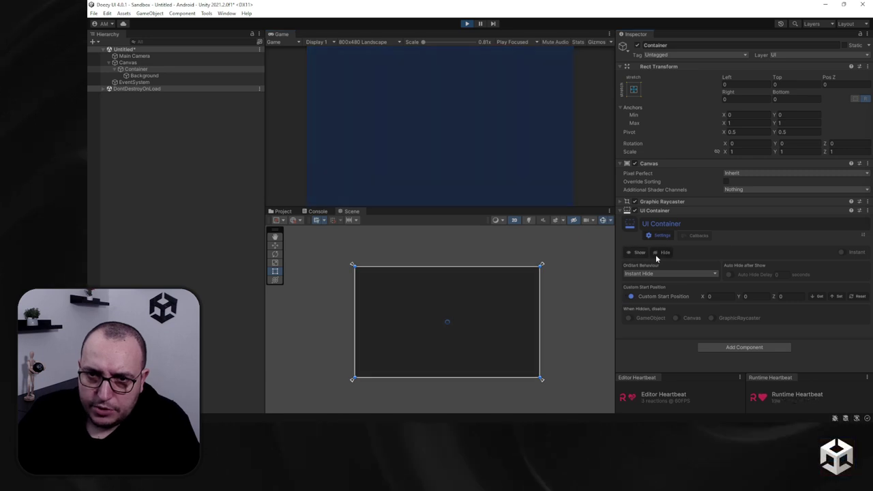
{"action": "left_click", "coordinate": [656, 254]}
{"action": "left_click", "coordinate": [642, 254]}
{"action": "left_click", "coordinate": [660, 256]}
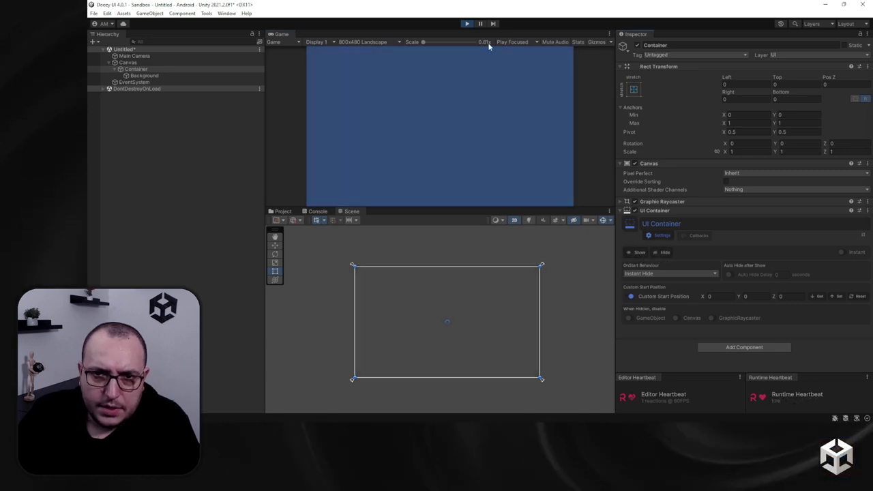
{"action": "left_click", "coordinate": [467, 23]}
Reset the Color From Alpha Offset of Background's Hide color animation to 0%
{"action": "left_click", "coordinate": [196, 76]}
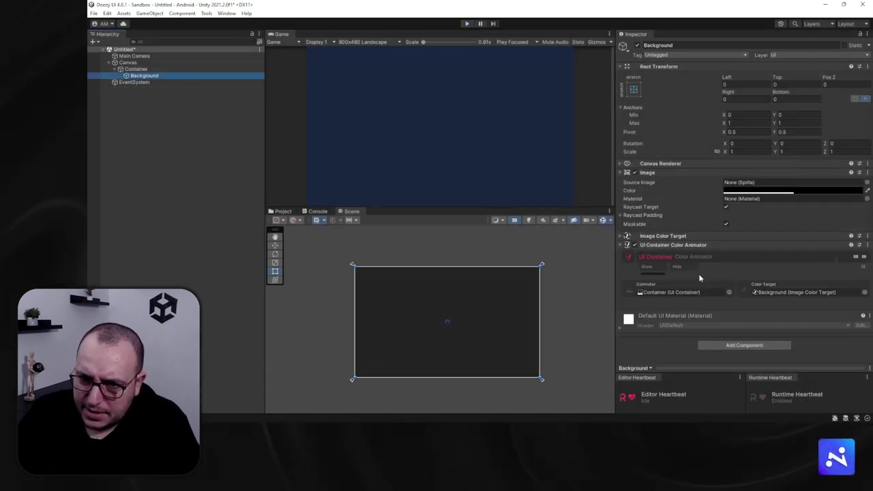
{"action": "scroll", "coordinate": [675, 269], "scroll_direction": "down", "scroll_amount": 2}
{"action": "left_click", "coordinate": [668, 270]}
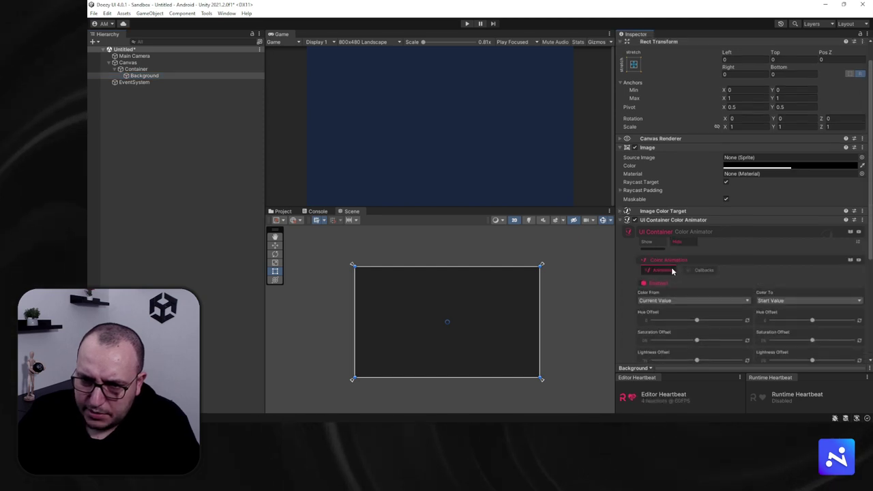
{"action": "scroll", "coordinate": [671, 267], "scroll_direction": "down", "scroll_amount": 5}
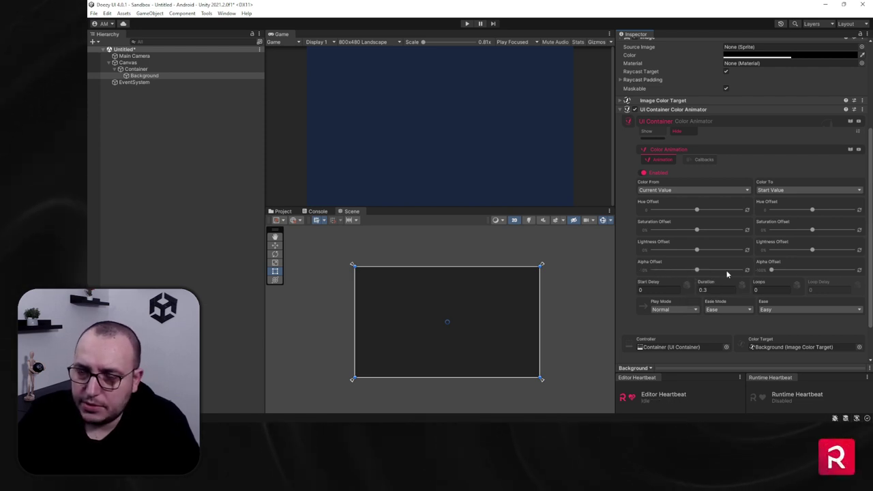
Turn the Container's Canvas and GraphicRaycaster disabling back on, and run the scene to test its hide and show animations
{"action": "left_click", "coordinate": [134, 69]}
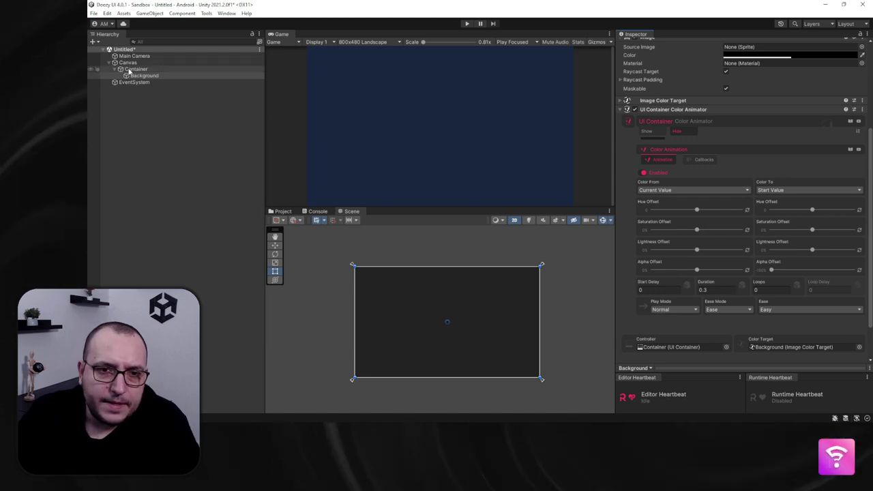
{"action": "left_click", "coordinate": [466, 23]}
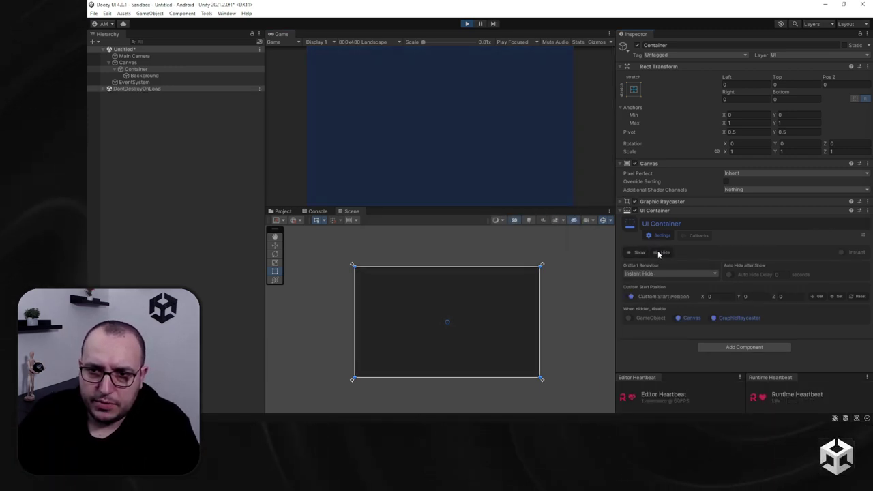
{"action": "left_click", "coordinate": [658, 253]}
{"action": "left_click", "coordinate": [636, 254]}
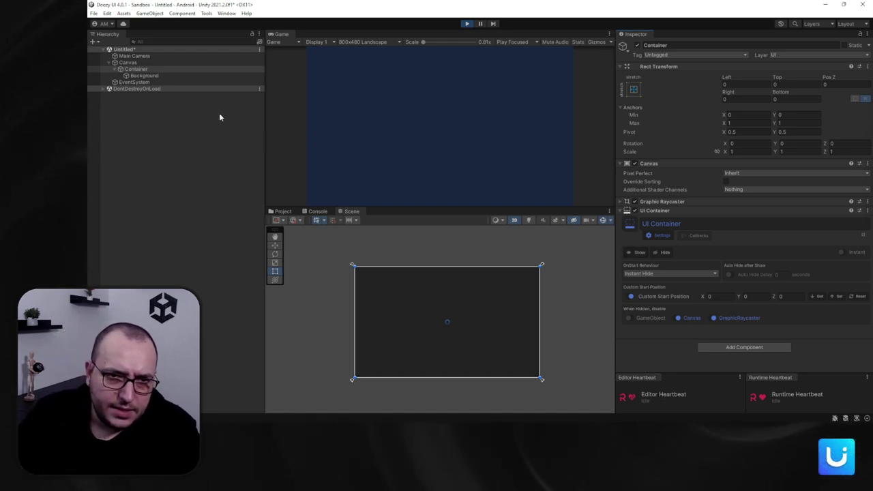
Add a temporary Image under Canvas in play mode, order it before Container to preview the overlay, and exit play mode
{"action": "right_click", "coordinate": [140, 63]}
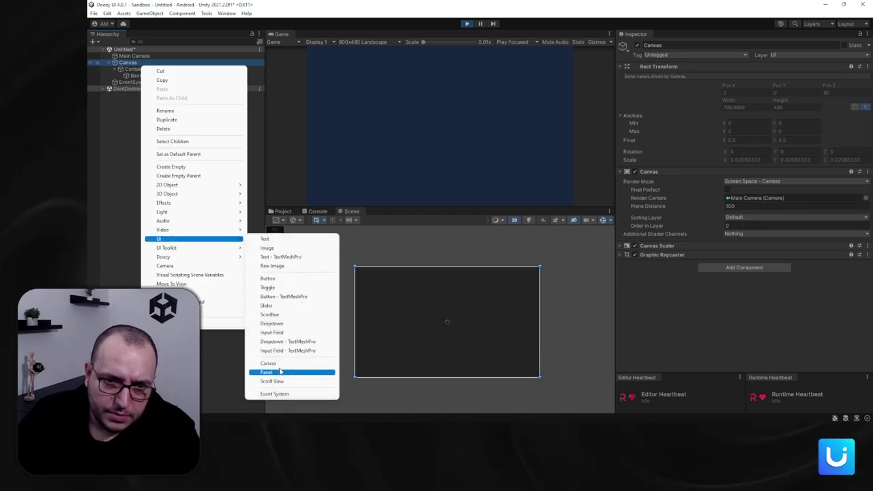
{"action": "left_click", "coordinate": [273, 247]}
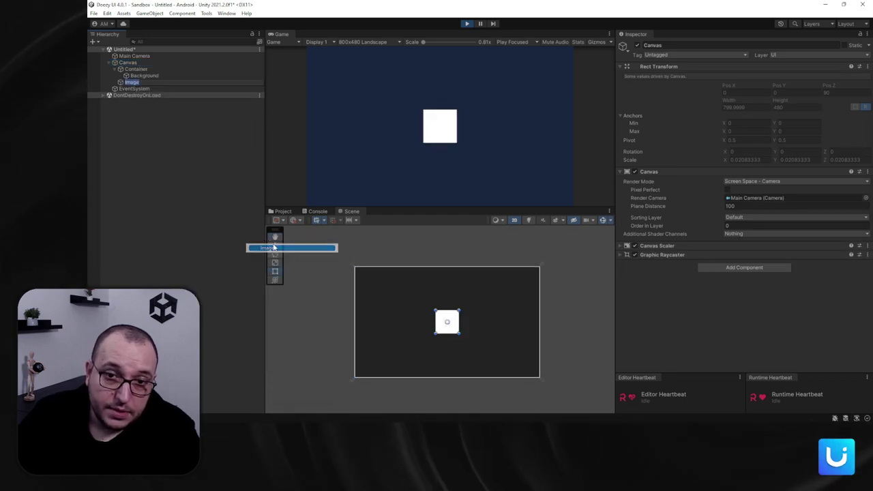
{"action": "left_click", "coordinate": [137, 101]}
{"action": "left_click_drag", "start_coordinate": [131, 81], "coordinate": [147, 75]}
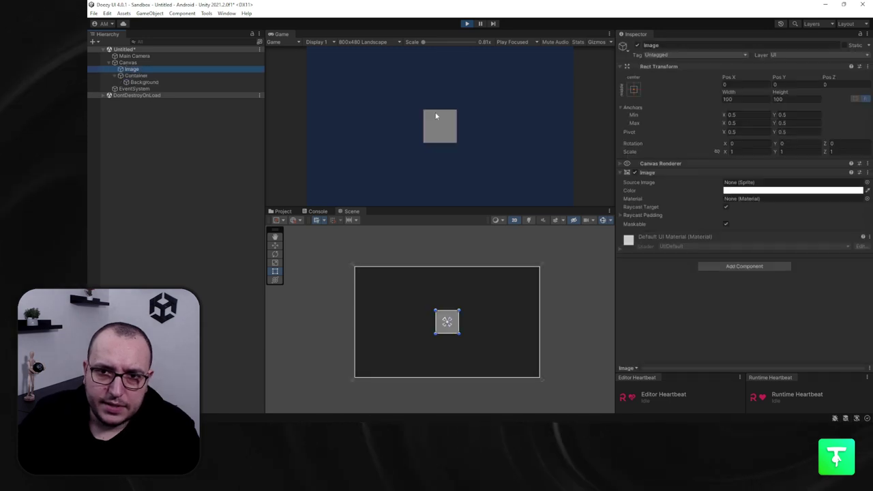
{"action": "left_click", "coordinate": [146, 75]}
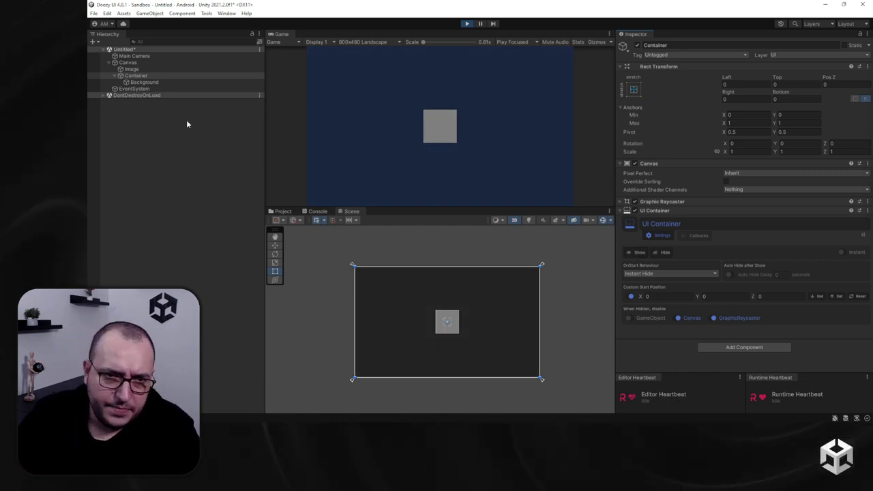
{"action": "left_click", "coordinate": [468, 24]}
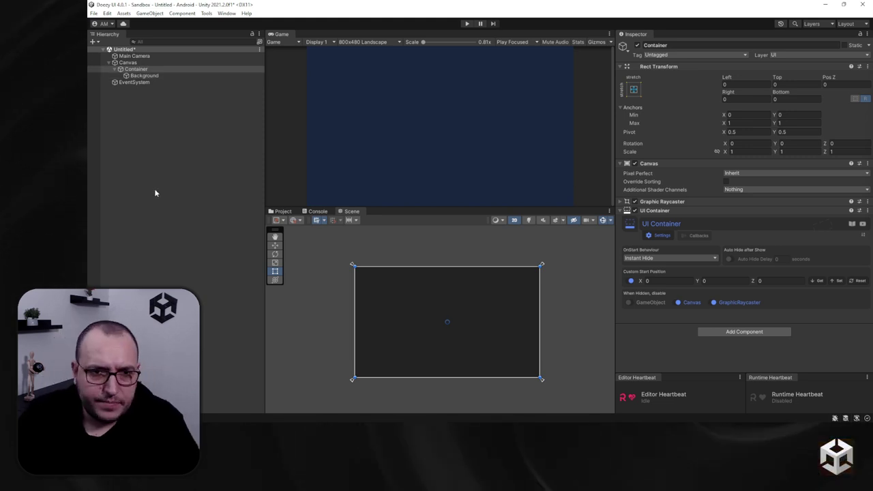
Add a UI Image as a child of Container and rename it InfoBox
{"action": "right_click", "coordinate": [142, 72]}
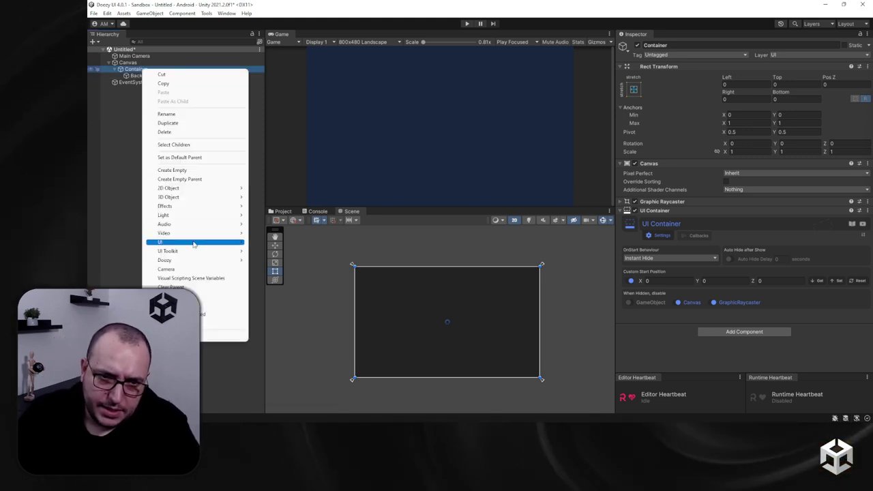
{"action": "mouse_move", "coordinate": [194, 245]}
{"action": "left_click", "coordinate": [269, 251]}
{"action": "left_click", "coordinate": [126, 109]}
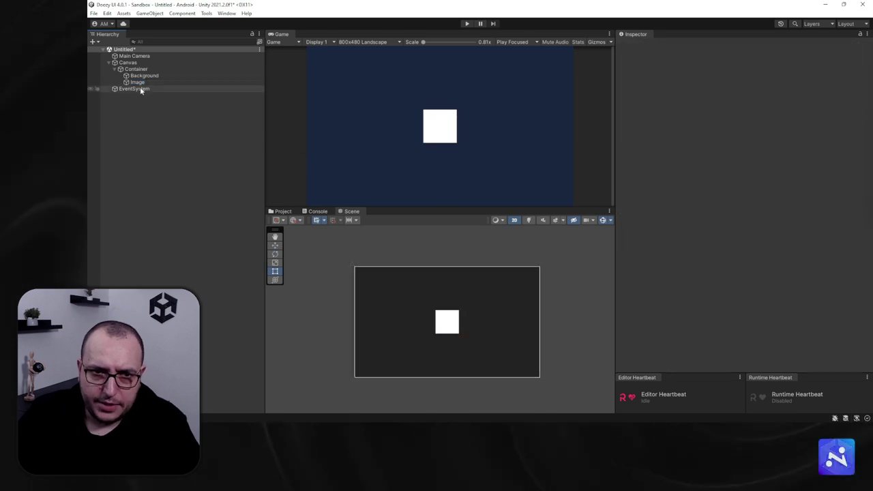
{"action": "left_click", "coordinate": [140, 82]}
{"action": "key", "text": "F2"}
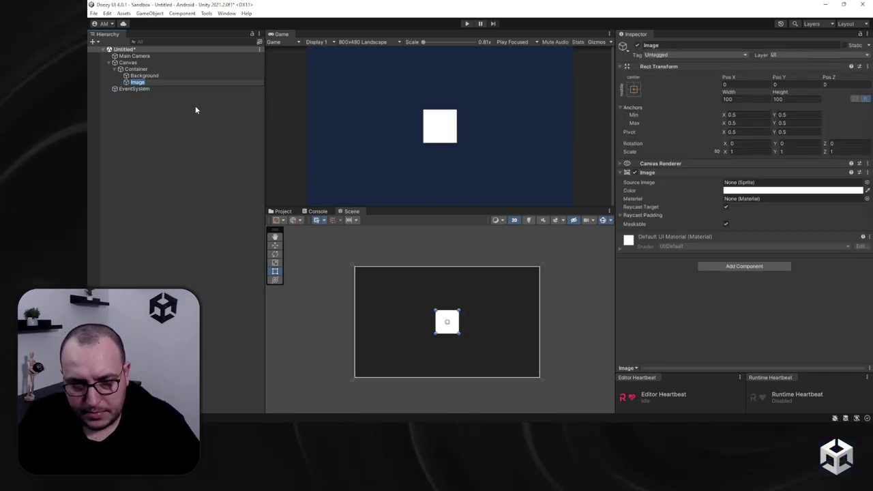
{"action": "type", "text": "InfoBox"}
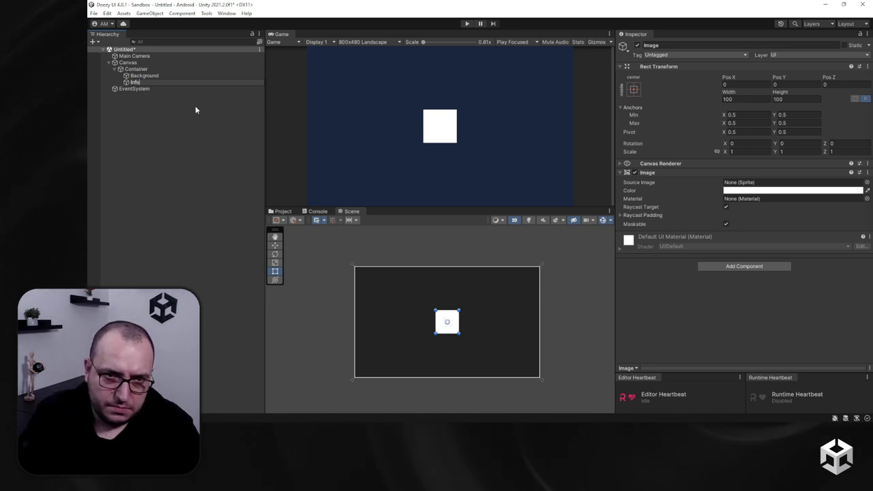
{"action": "key", "text": "Return"}
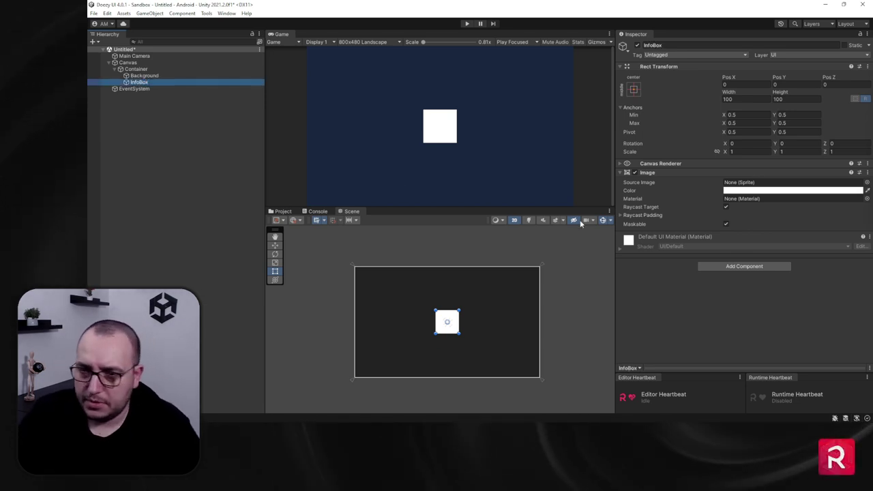
Add a Color Animator component to InfoBox
{"action": "left_click", "coordinate": [745, 266]}
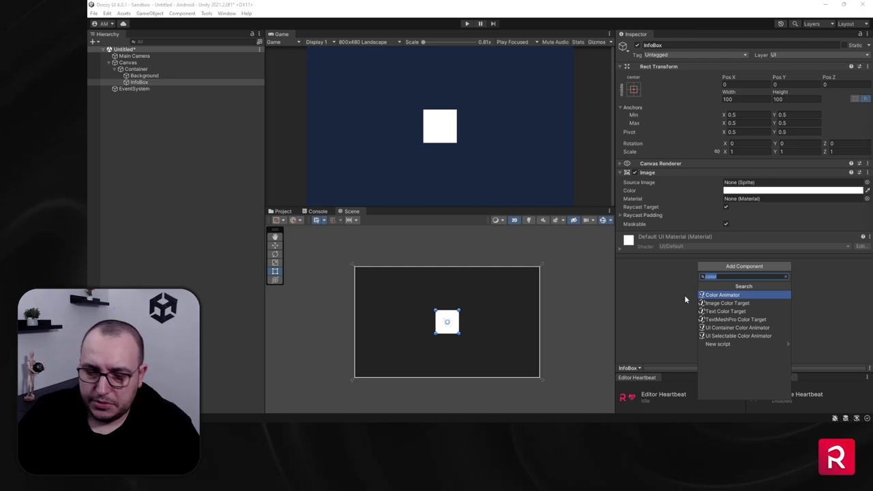
{"action": "key", "text": "BackSpace"}
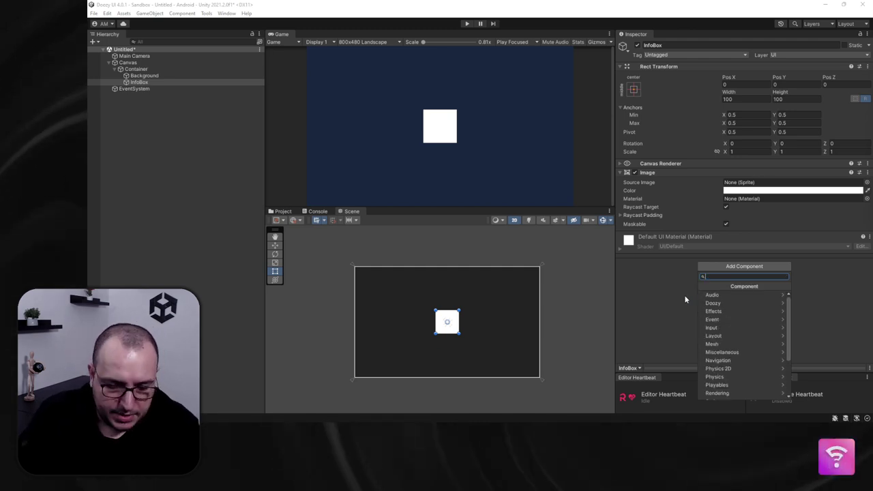
{"action": "type", "text": "color"}
{"action": "key", "text": "Escape"}
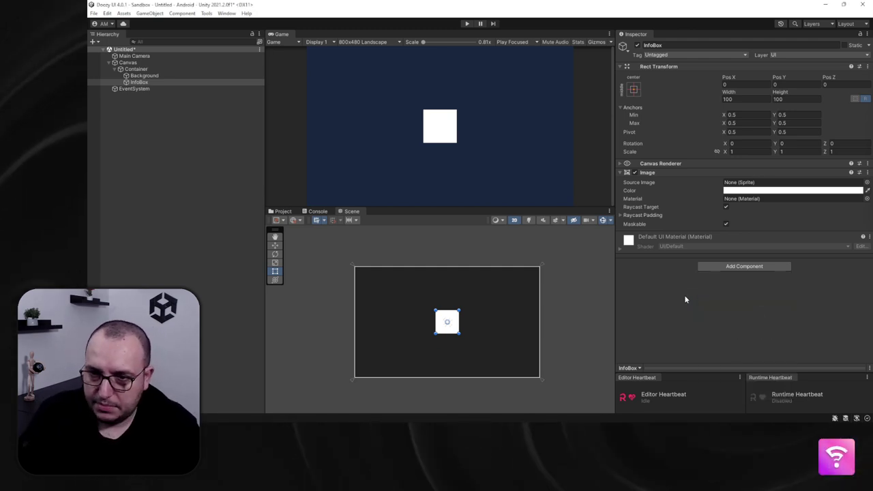
{"action": "scroll", "coordinate": [785, 252], "scroll_direction": "down", "scroll_amount": 1}
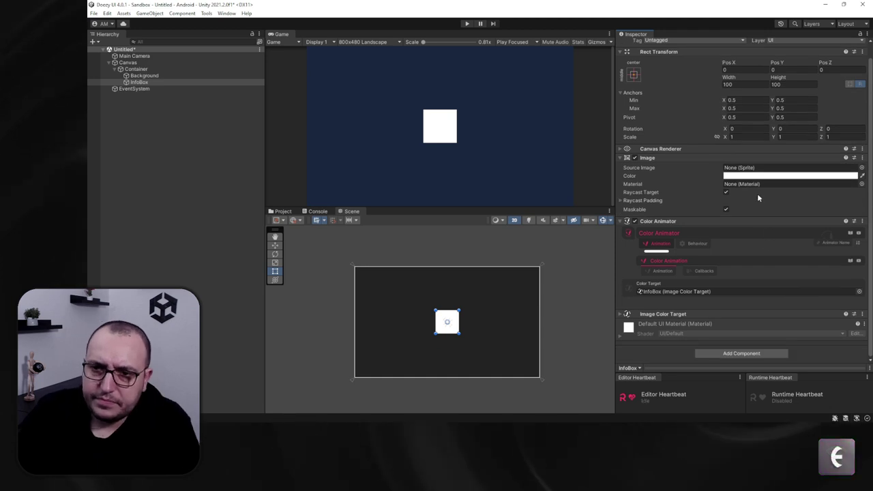
Sample the blue of the game background for InfoBox's Image color and brighten it to hex 325182
{"action": "left_click", "coordinate": [742, 176]}
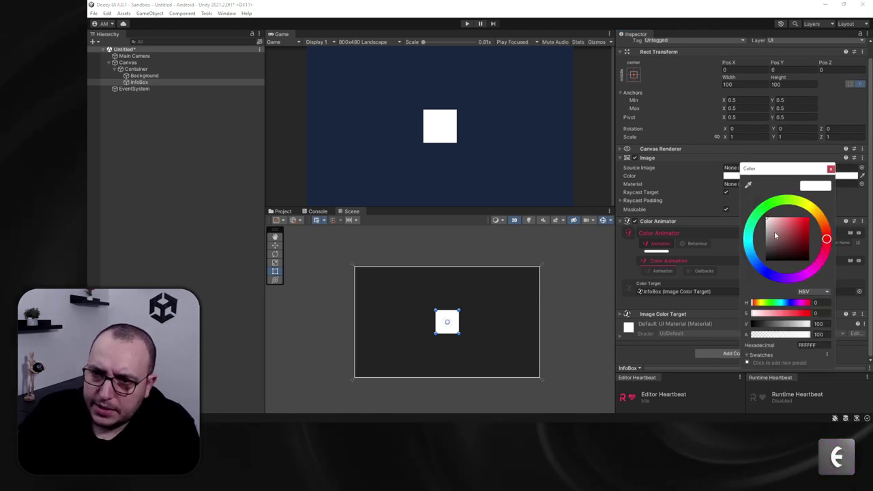
{"action": "left_click", "coordinate": [748, 184]}
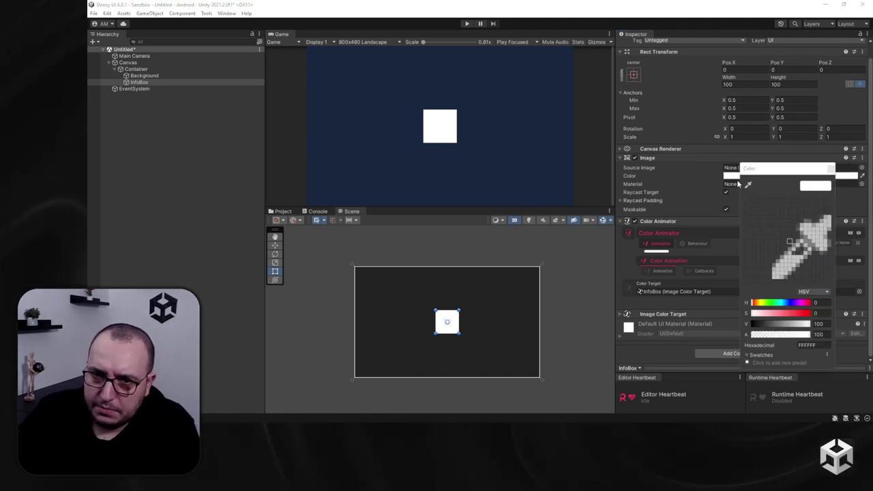
{"action": "left_click", "coordinate": [478, 102]}
{"action": "left_click_drag", "start_coordinate": [791, 251], "coordinate": [793, 240]}
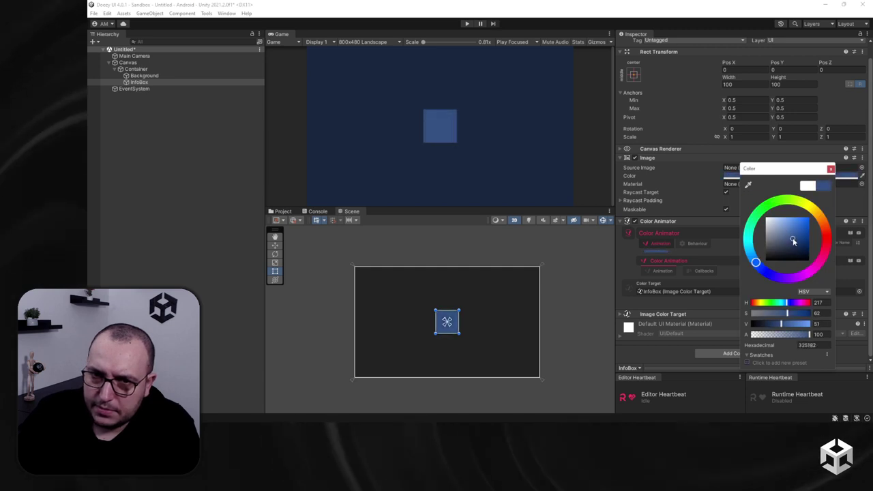
{"action": "left_click", "coordinate": [830, 169]}
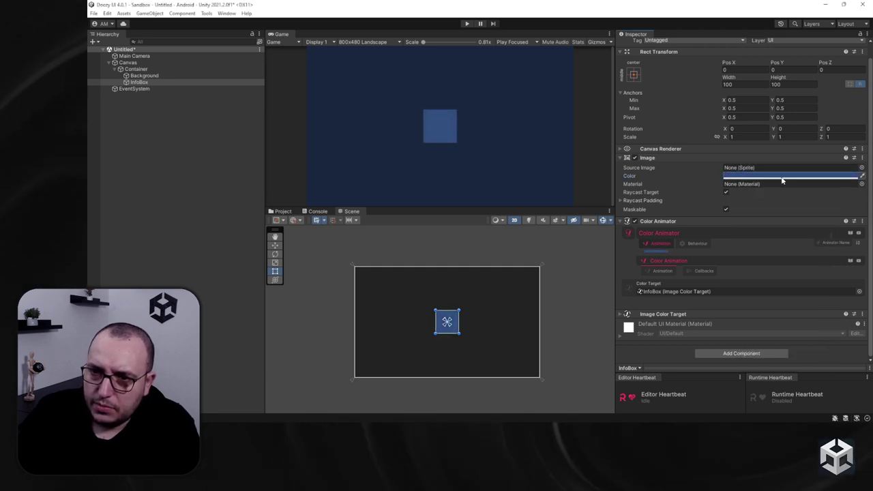
Set InfoBox's color animation to run from Start Value to Start Value, with a negative Hue Offset on the Color To side giving green
{"action": "left_click", "coordinate": [674, 269]}
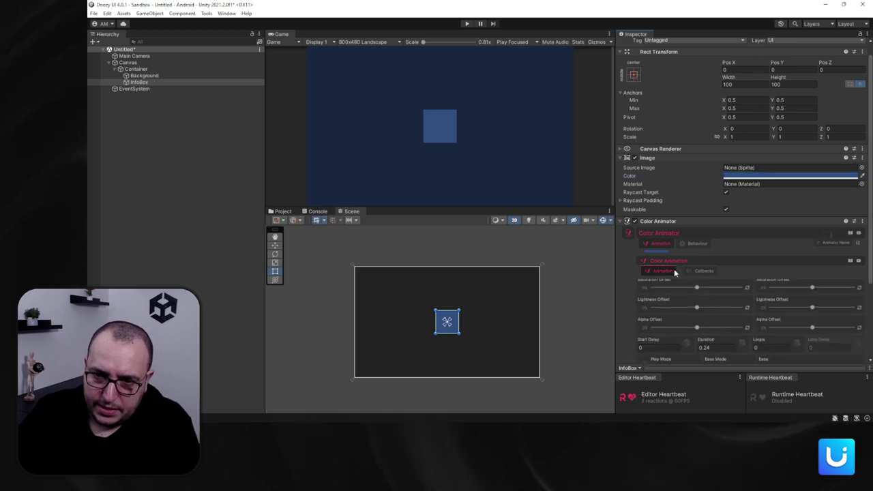
{"action": "scroll", "coordinate": [717, 285], "scroll_direction": "down", "scroll_amount": 3}
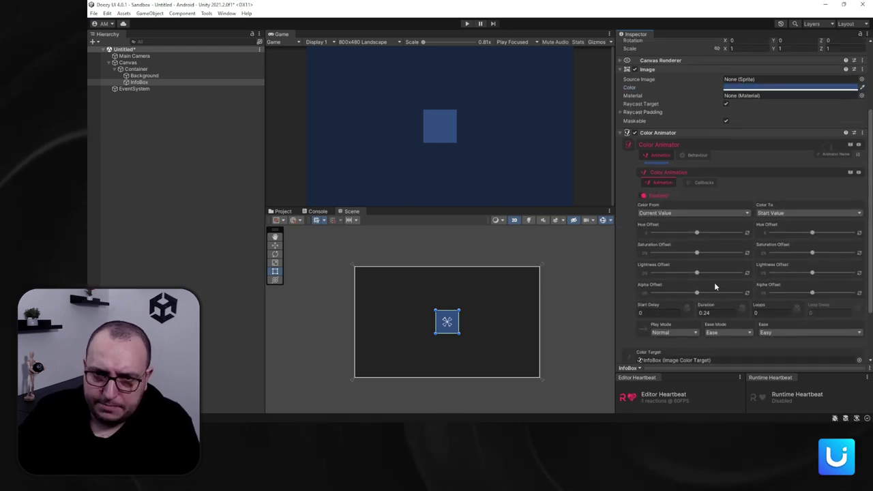
{"action": "left_click", "coordinate": [710, 212]}
{"action": "left_click", "coordinate": [672, 223]}
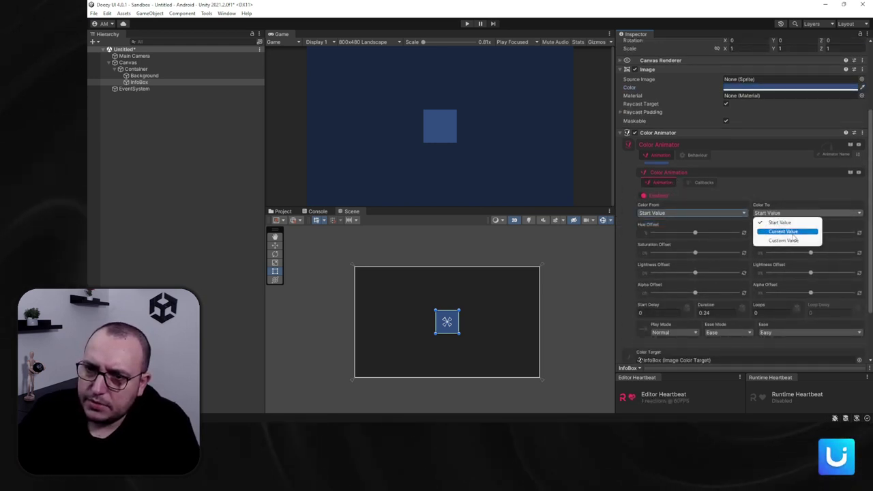
{"action": "left_click", "coordinate": [785, 240]}
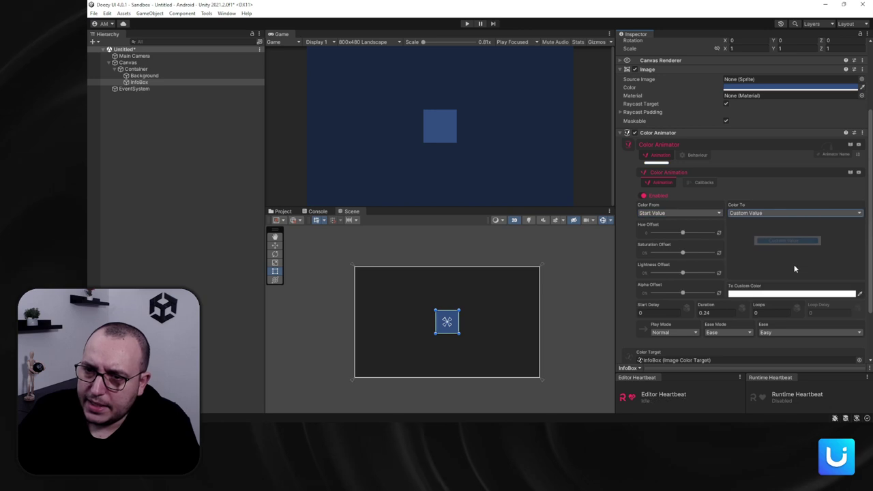
{"action": "left_click", "coordinate": [764, 213]}
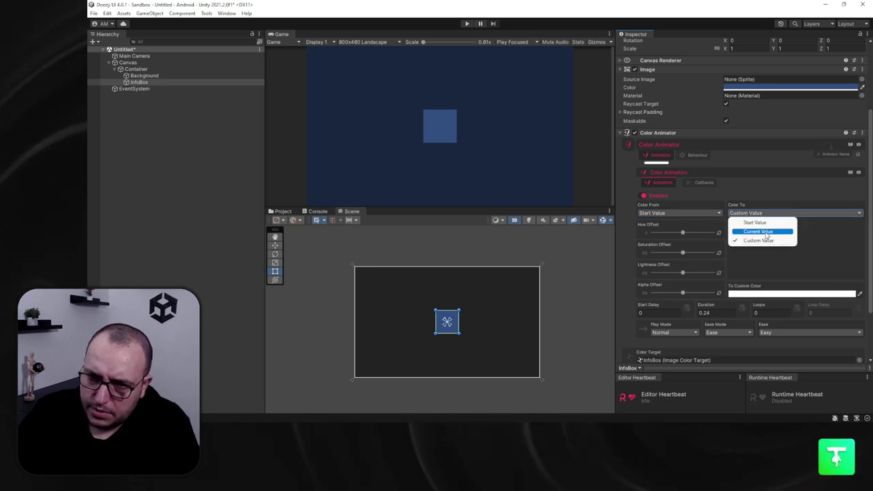
{"action": "left_click", "coordinate": [763, 223]}
{"action": "left_click_drag", "start_coordinate": [812, 234], "coordinate": [806, 234]}
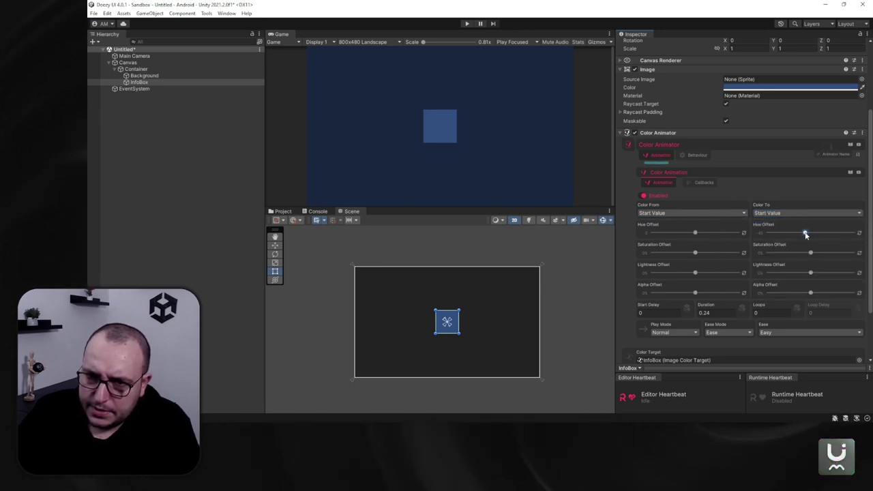
{"action": "left_click", "coordinate": [645, 156]}
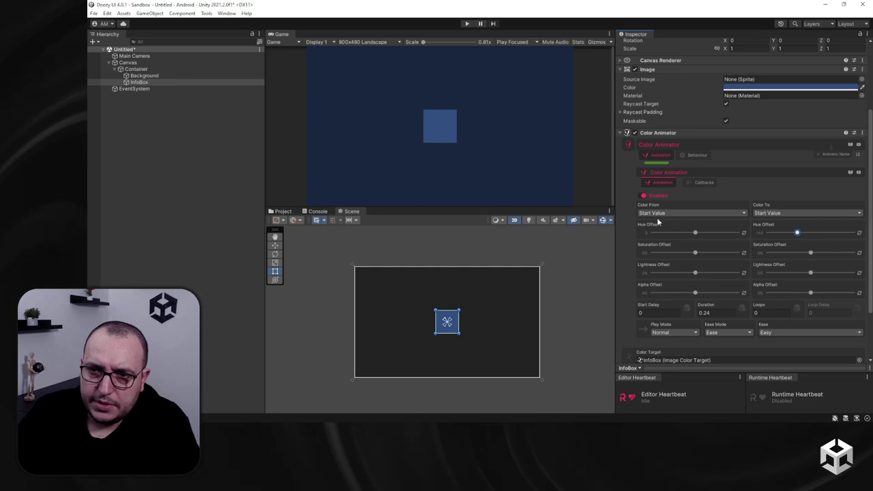
Enter play mode and show the Container through its UI Container component
{"action": "left_click", "coordinate": [465, 23]}
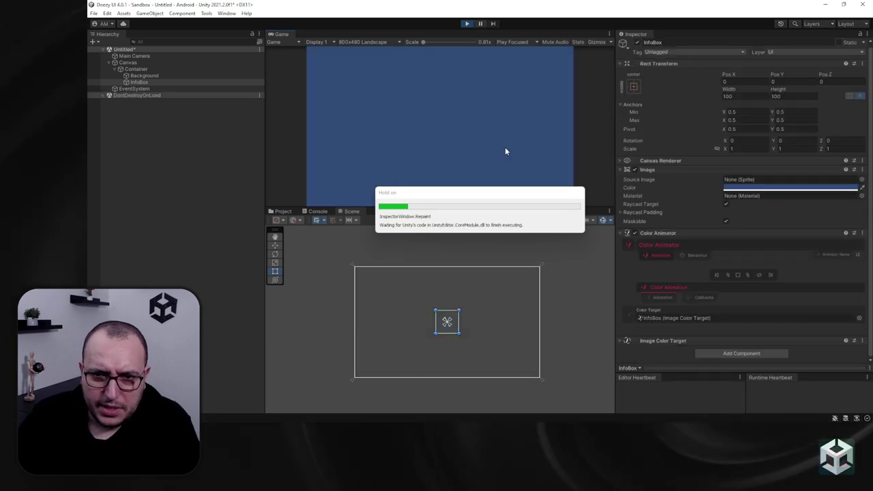
{"action": "left_click", "coordinate": [136, 69]}
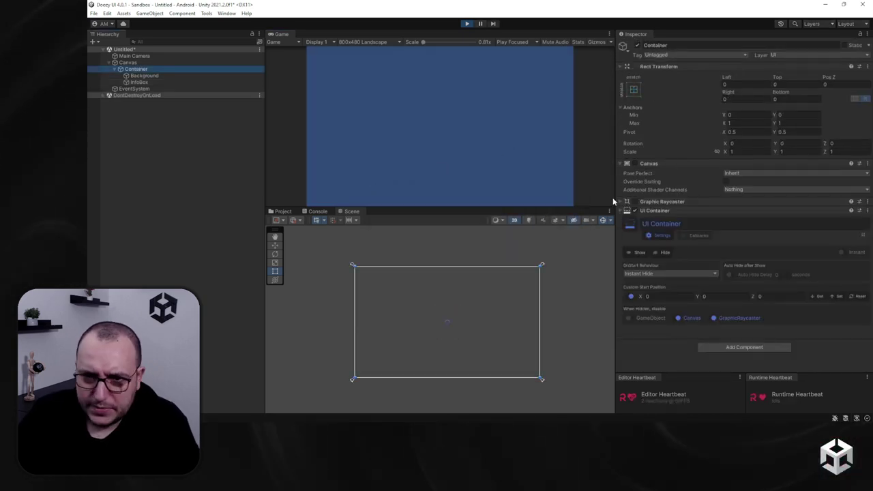
{"action": "left_click", "coordinate": [645, 253]}
Preview InfoBox's color animation forward and in reverse, and exit play mode
{"action": "left_click", "coordinate": [140, 81]}
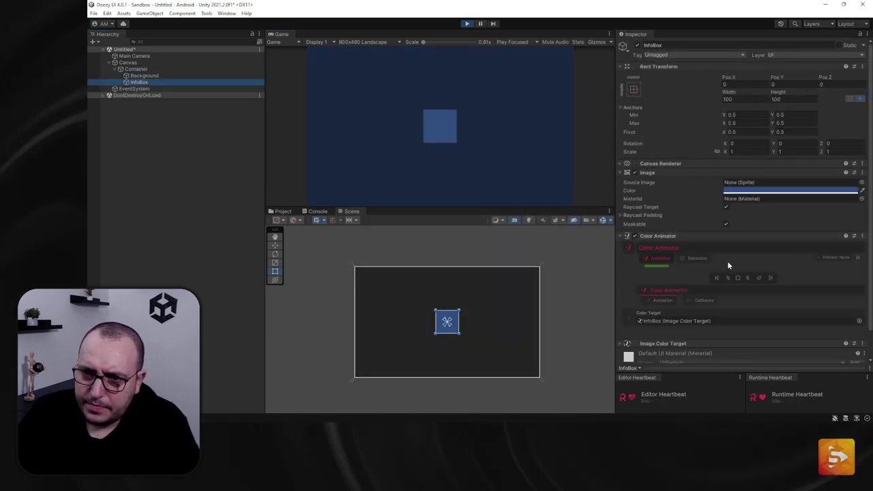
{"action": "left_click", "coordinate": [727, 278]}
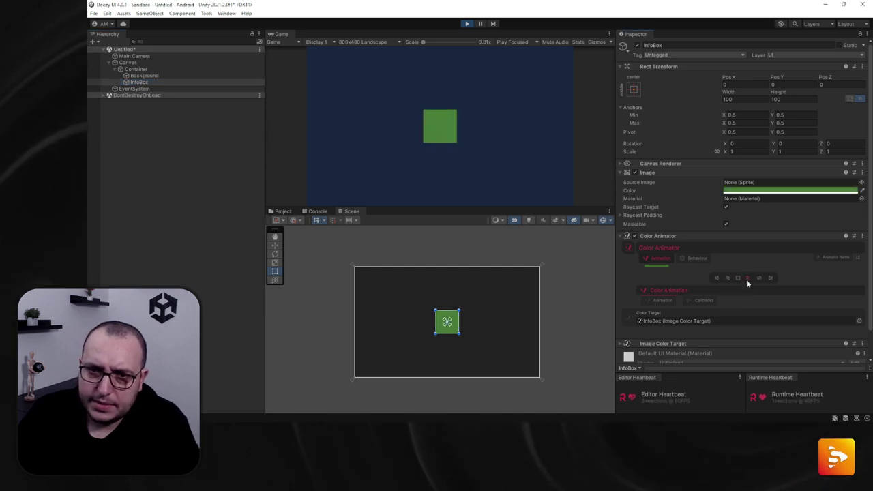
{"action": "left_click", "coordinate": [728, 279]}
{"action": "left_click", "coordinate": [739, 279]}
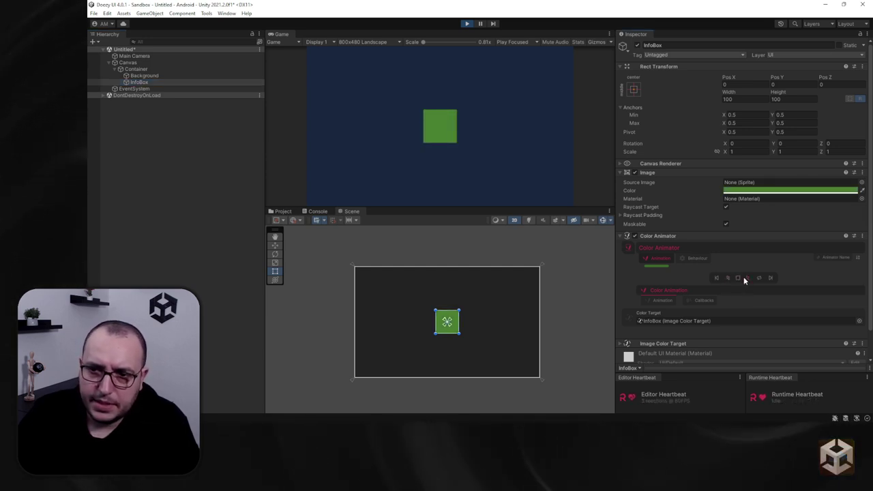
{"action": "left_click", "coordinate": [744, 278]}
{"action": "left_click", "coordinate": [467, 24]}
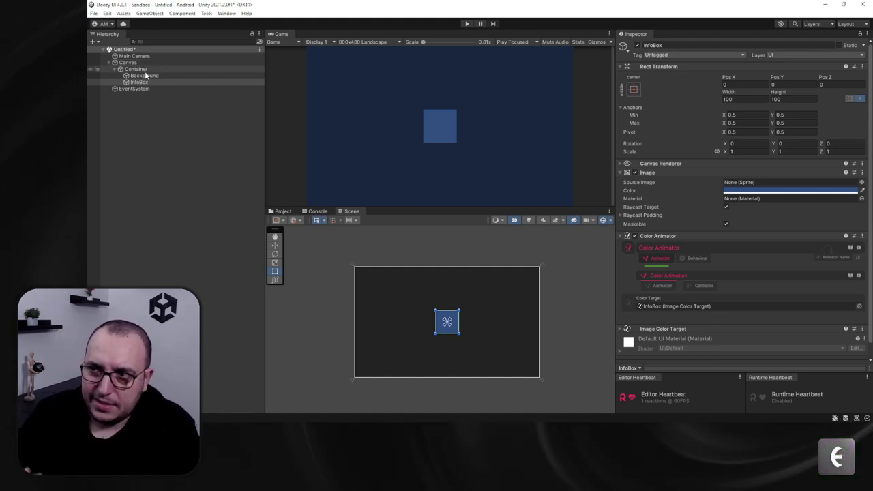
Set the Container's OnStart Behaviour to Show
{"action": "left_click", "coordinate": [135, 69]}
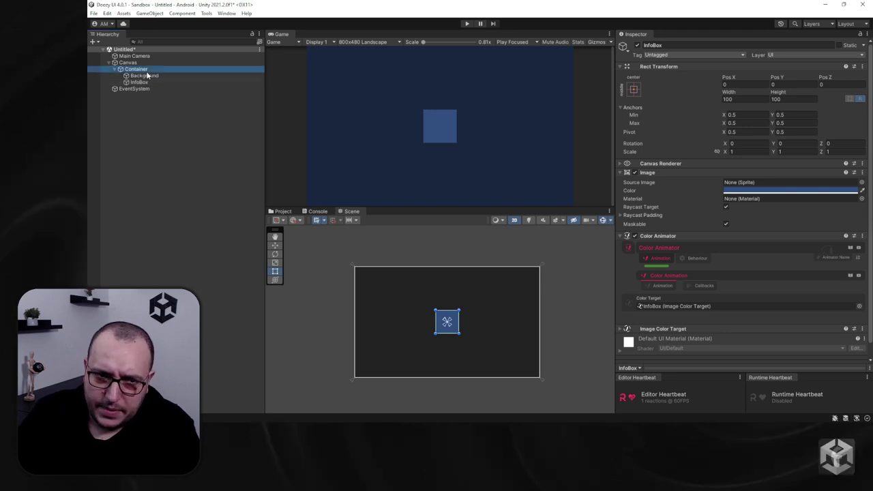
{"action": "left_click", "coordinate": [665, 258]}
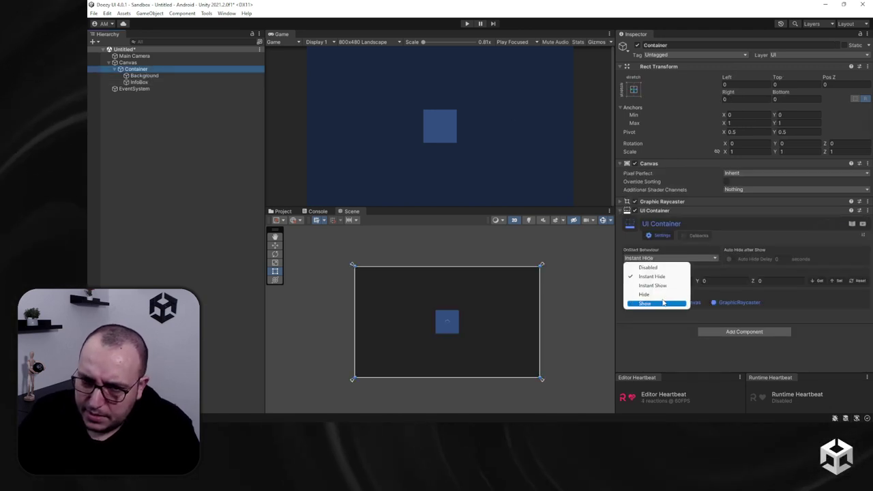
{"action": "left_click", "coordinate": [662, 304]}
Set the Animator Name of InfoBox's Color Animator to Box Color
{"action": "left_click", "coordinate": [139, 82]}
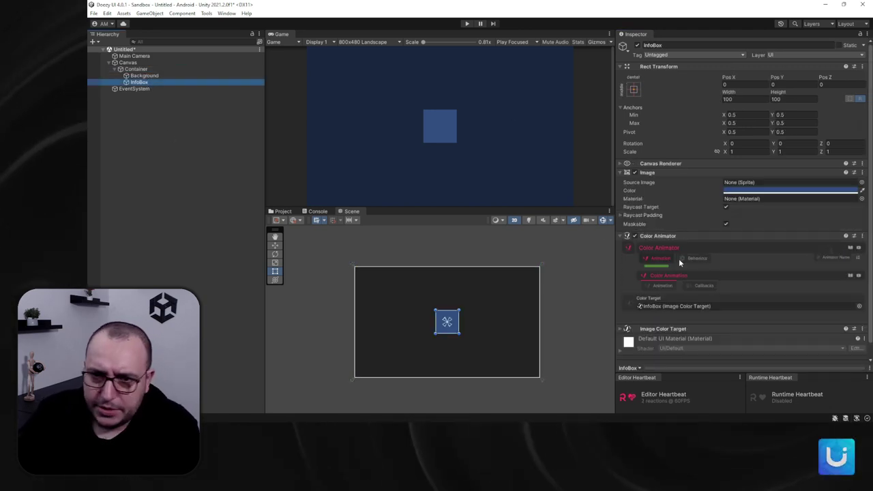
{"action": "scroll", "coordinate": [723, 266], "scroll_direction": "down", "scroll_amount": 1}
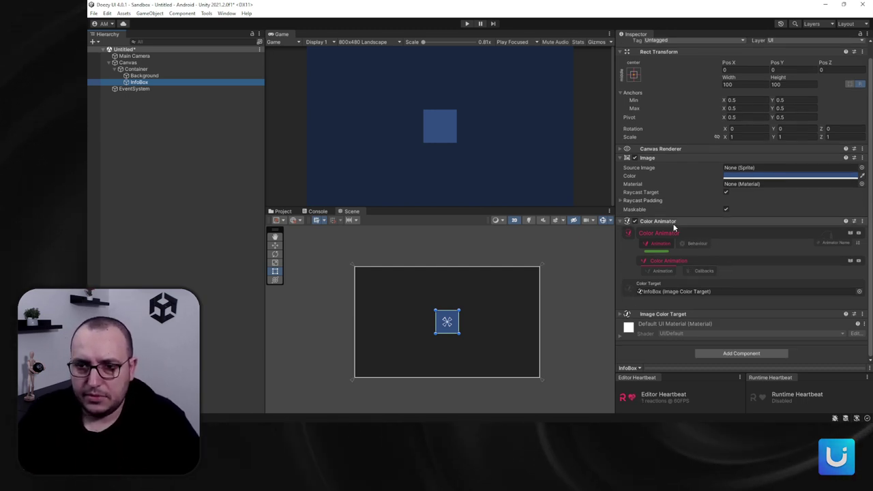
{"action": "left_click", "coordinate": [834, 242]}
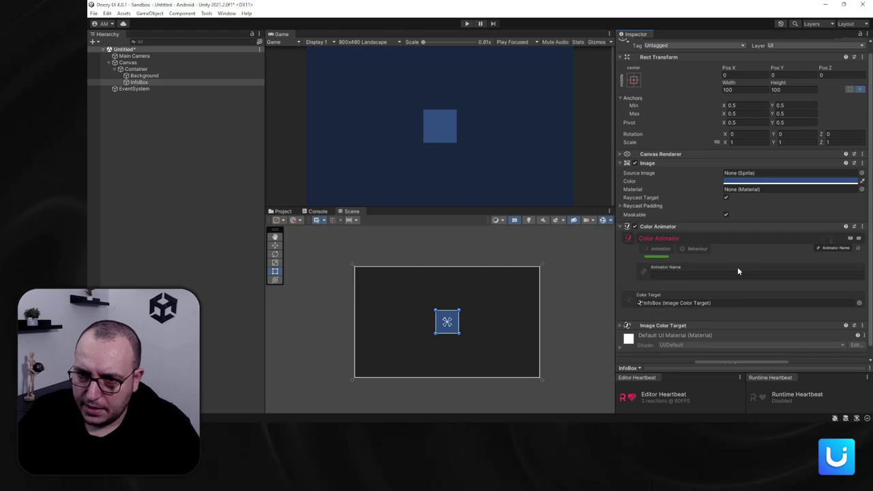
{"action": "type", "text": "B"}
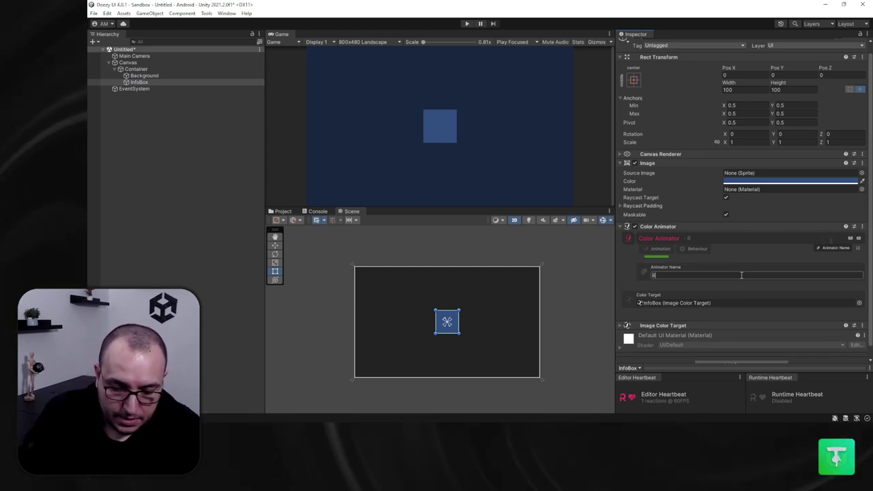
{"action": "type", "text": "ox Color"}
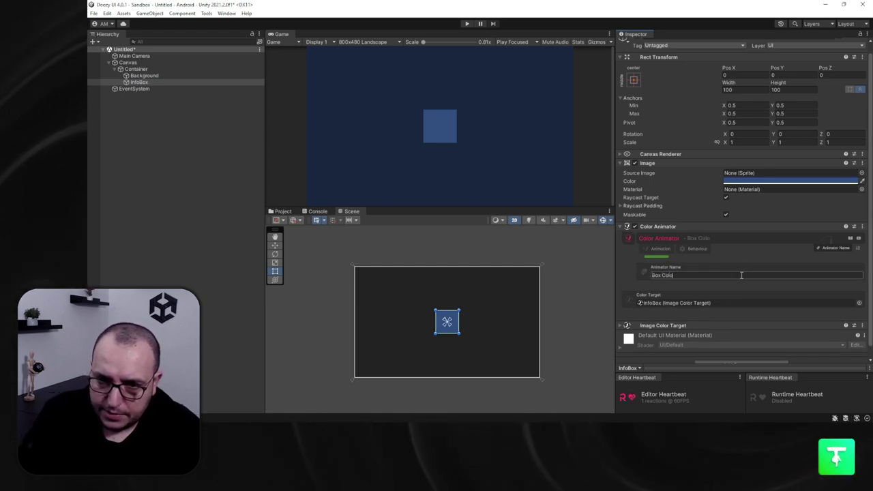
{"action": "key", "text": "BackSpace"}
{"action": "key", "text": "BackSpace"}
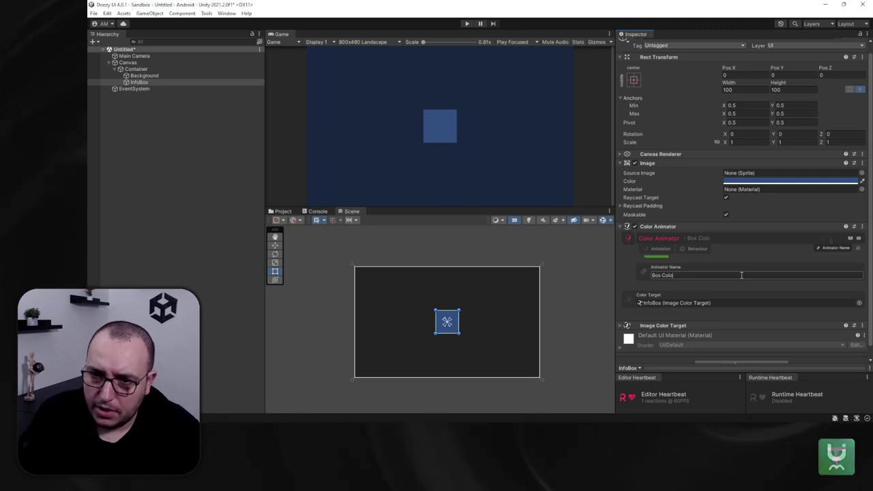
{"action": "left_click", "coordinate": [660, 249]}
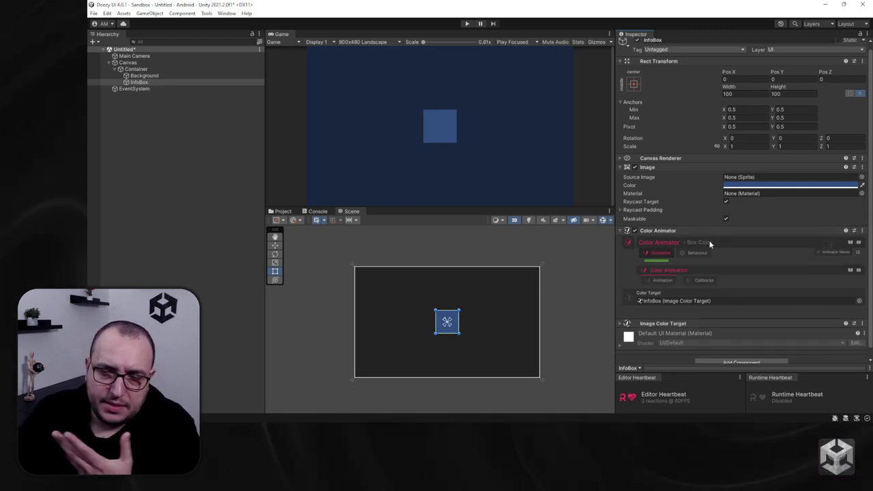
Collapse InfoBox's Color Animator and add an Animator Module component to InfoBox
{"action": "left_click", "coordinate": [707, 234]}
{"action": "left_click", "coordinate": [725, 284]}
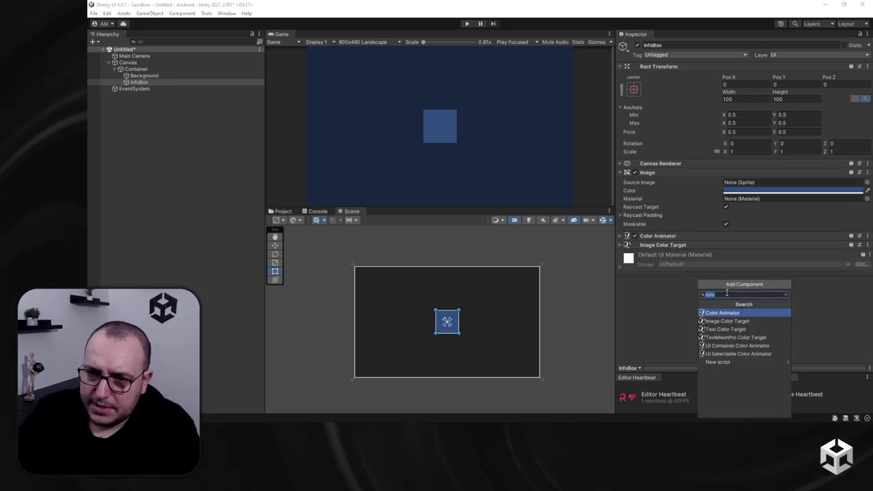
{"action": "type", "text": "ani"}
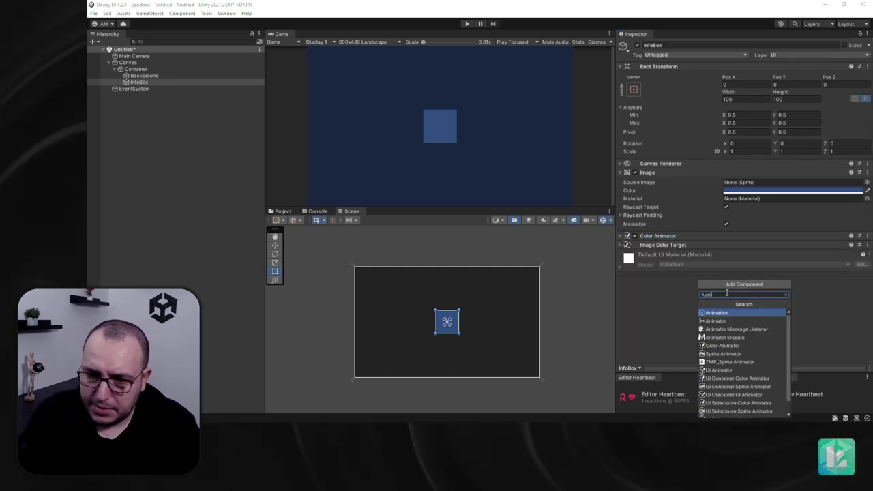
{"action": "type", "text": "matormo"}
{"action": "key", "text": "Return"}
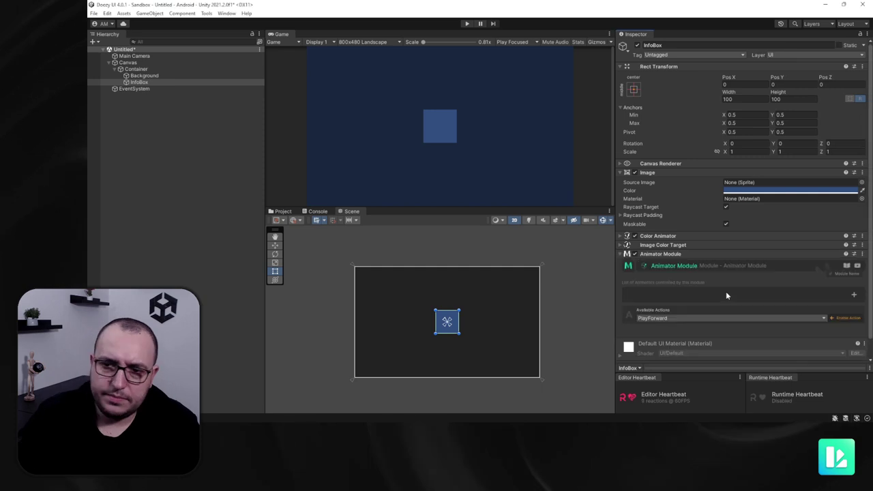
Add an entry to the Animator Module's list of controlled animators and assign InfoBox's Box Color animator to it
{"action": "scroll", "coordinate": [725, 294], "scroll_direction": "down", "scroll_amount": 1}
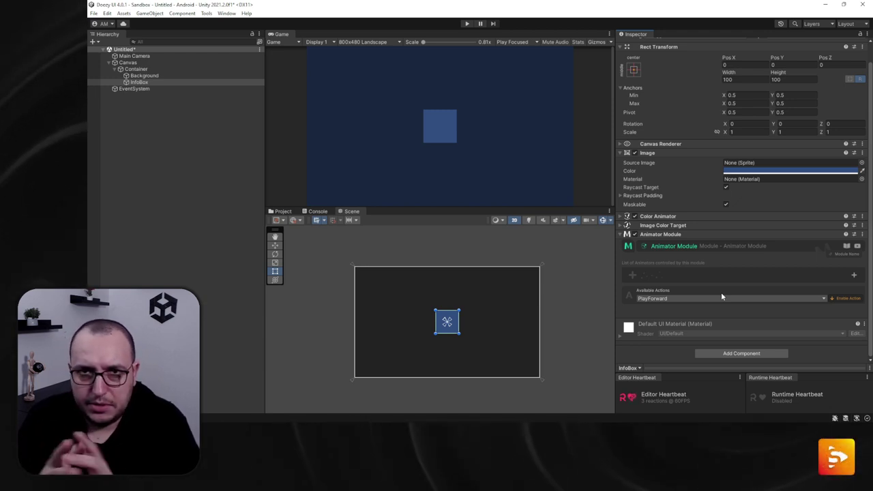
{"action": "left_click", "coordinate": [822, 274]}
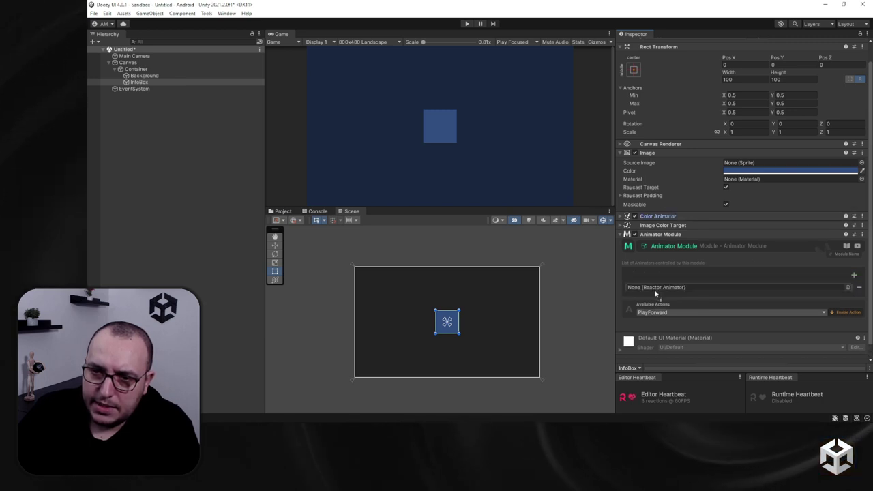
{"action": "scroll", "coordinate": [679, 323], "scroll_direction": "down", "scroll_amount": 1}
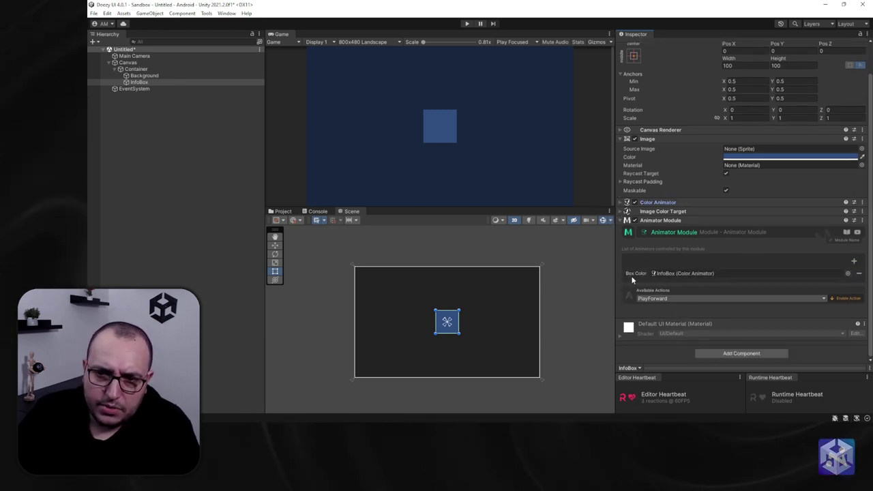
{"action": "left_click", "coordinate": [677, 204]}
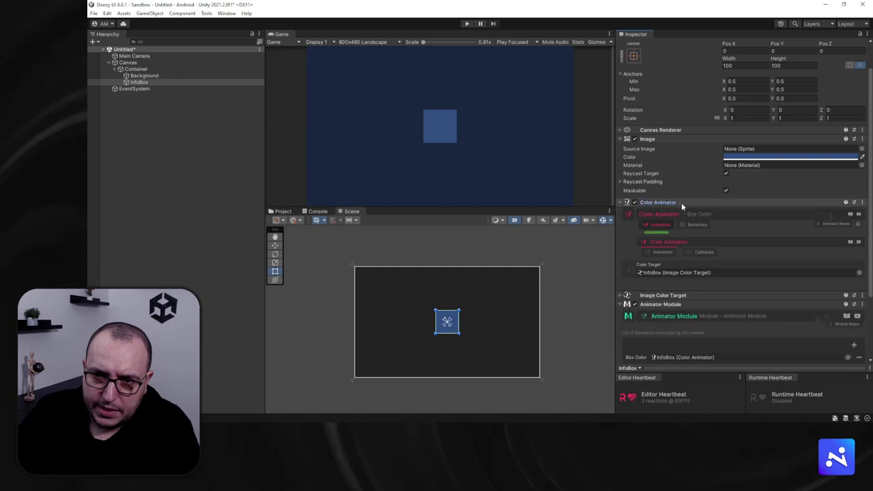
{"action": "left_click", "coordinate": [685, 202]}
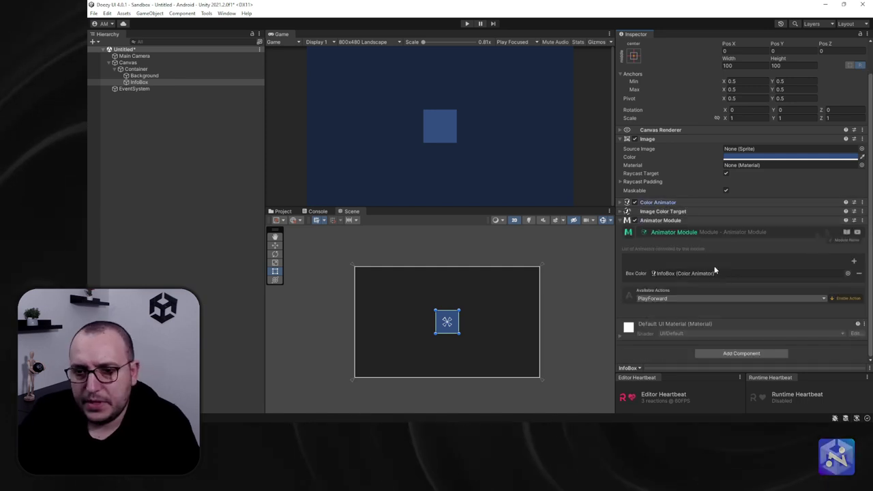
Enable the PlayForward and PlayReverse actions on the Animator Module and review the remaining available actions
{"action": "left_click", "coordinate": [846, 298]}
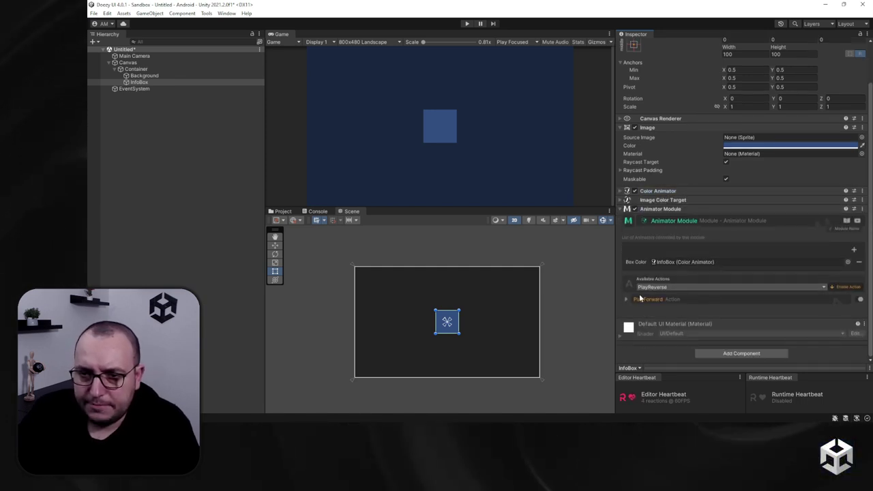
{"action": "left_click", "coordinate": [846, 287]}
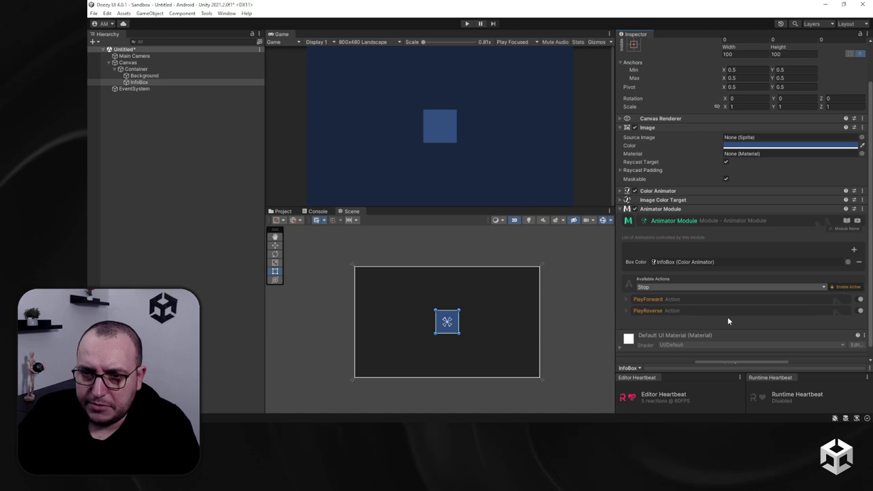
{"action": "left_click", "coordinate": [675, 287]}
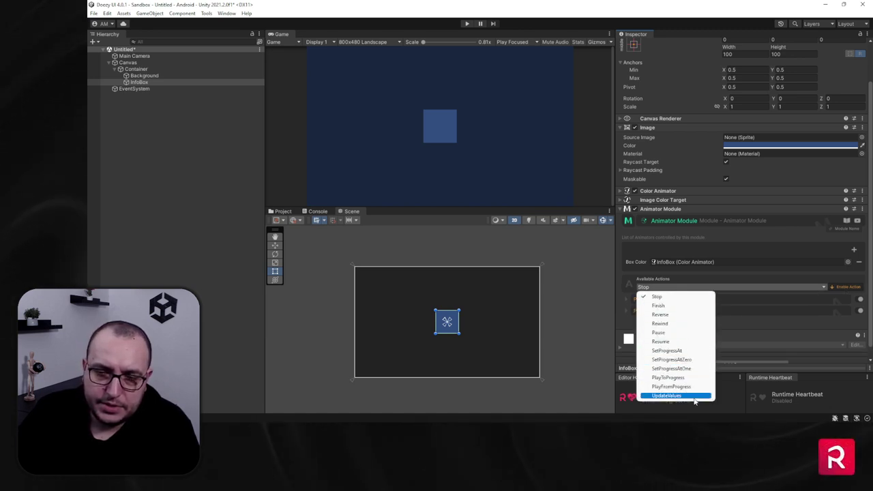
{"action": "left_click", "coordinate": [740, 331]}
Add an action trigger to the Animator Module's PlayForward action, using Provider Id connection mode with the local Pointer Enter trigger
{"action": "scroll", "coordinate": [709, 293], "scroll_direction": "down", "scroll_amount": 3}
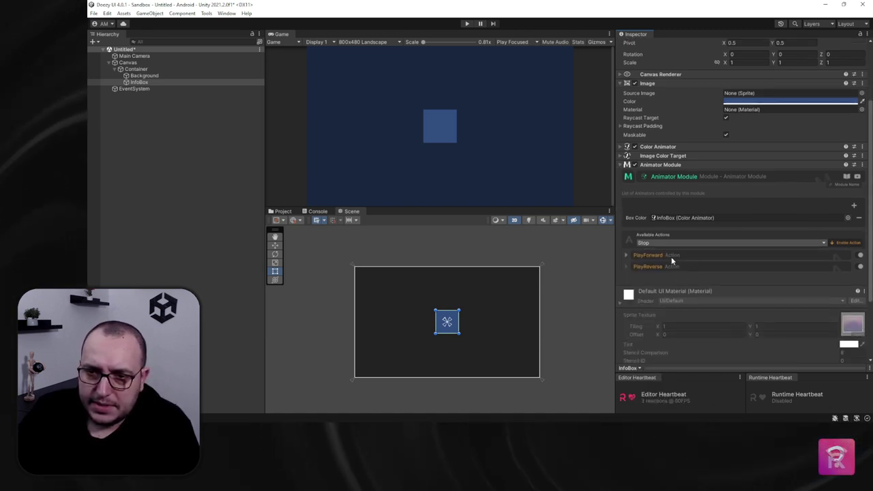
{"action": "left_click", "coordinate": [673, 257]}
{"action": "scroll", "coordinate": [666, 298], "scroll_direction": "down", "scroll_amount": 3}
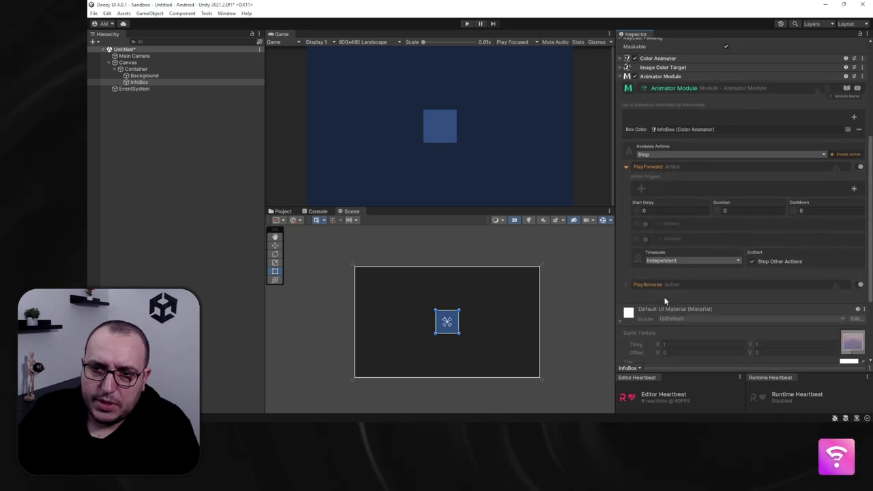
{"action": "left_click", "coordinate": [626, 318]}
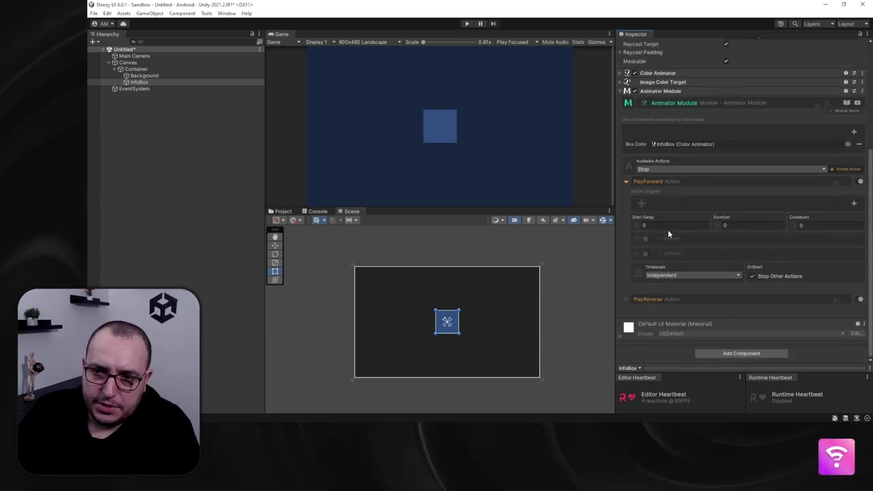
{"action": "left_click", "coordinate": [853, 203]}
{"action": "left_click", "coordinate": [728, 227]}
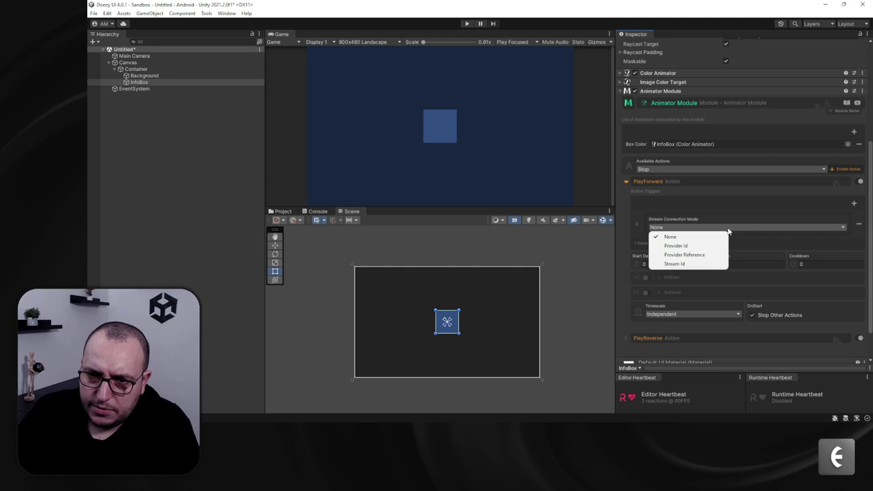
{"action": "left_click", "coordinate": [689, 246]}
{"action": "left_click", "coordinate": [702, 227]}
{"action": "left_click", "coordinate": [693, 258]}
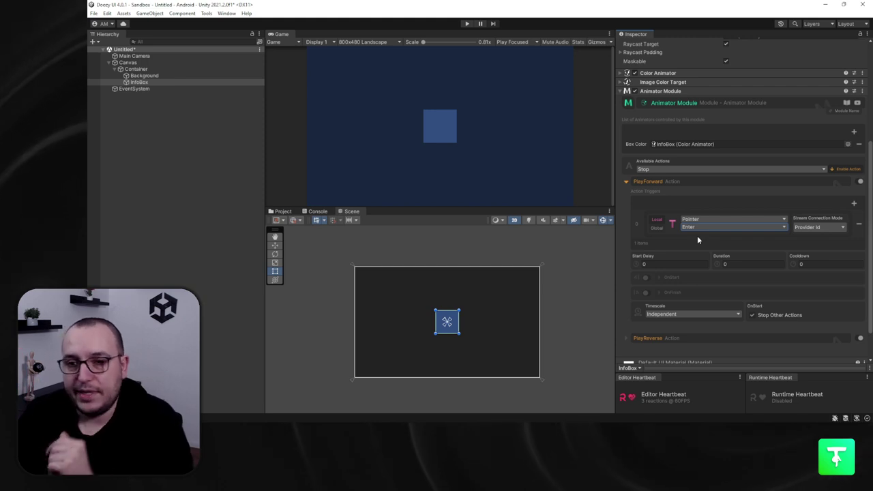
{"action": "left_click", "coordinate": [697, 182]}
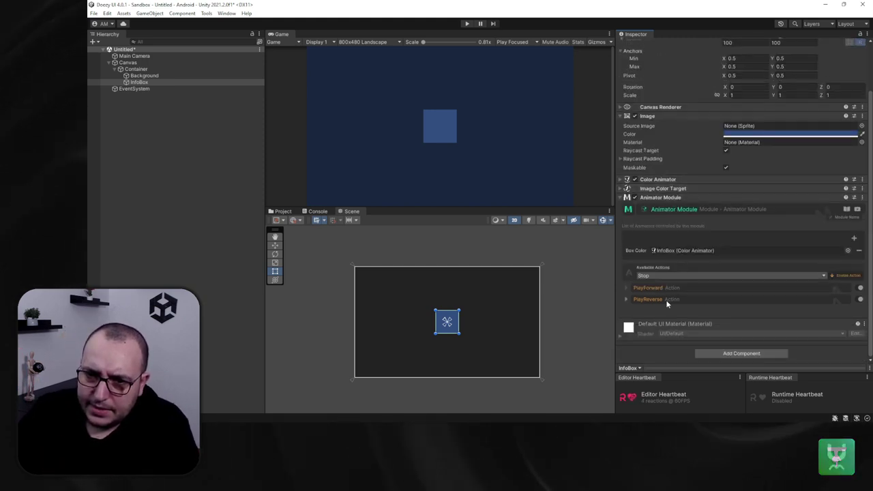
Add an action trigger to the PlayReverse action, using Provider Id connection mode with the local Pointer Exit trigger
{"action": "left_click", "coordinate": [665, 299]}
{"action": "scroll", "coordinate": [680, 303], "scroll_direction": "down", "scroll_amount": 3}
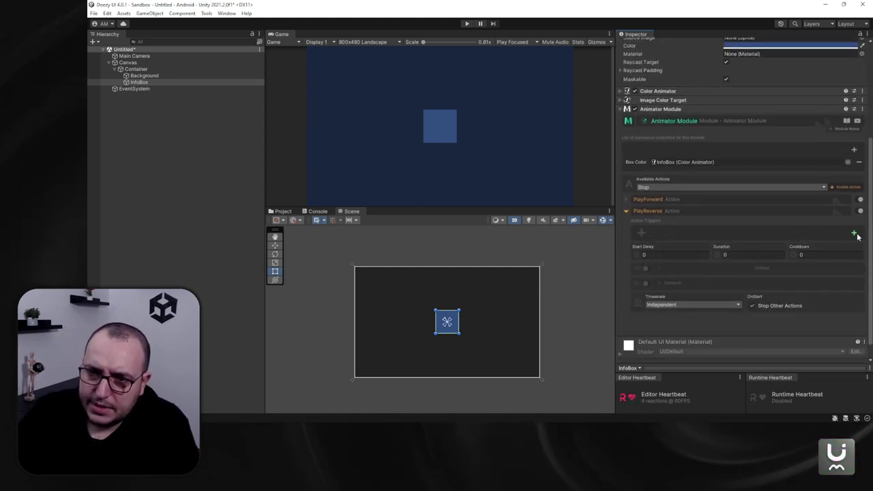
{"action": "left_click", "coordinate": [854, 233]}
{"action": "left_click", "coordinate": [682, 252]}
{"action": "left_click", "coordinate": [682, 275]}
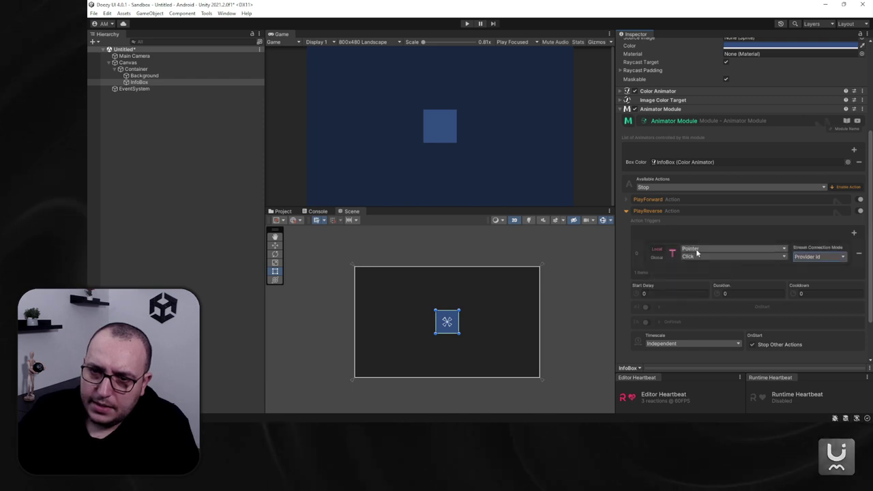
{"action": "left_click", "coordinate": [703, 256]}
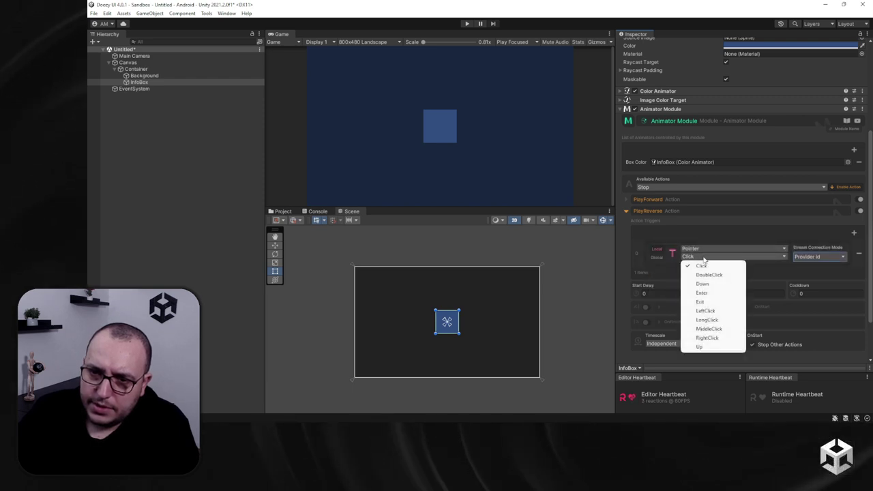
{"action": "left_click", "coordinate": [702, 301]}
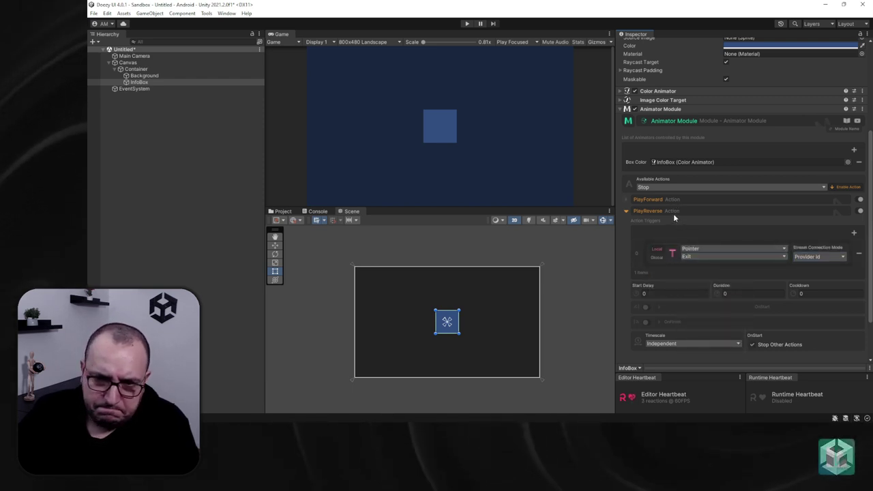
{"action": "left_click", "coordinate": [673, 213]}
{"action": "left_click", "coordinate": [680, 286]}
{"action": "left_click", "coordinate": [680, 287]}
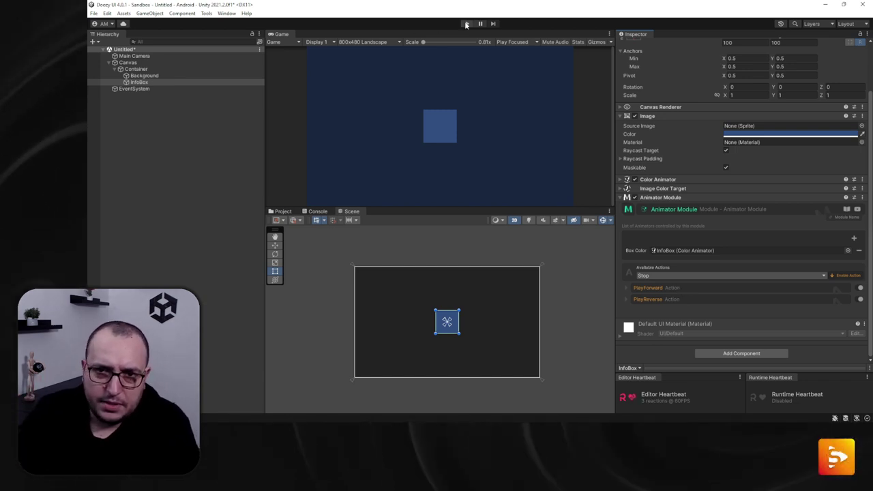
Run the scene and preview hiding and showing Container with its UI Container controls
{"action": "key", "text": "ctrl+p"}
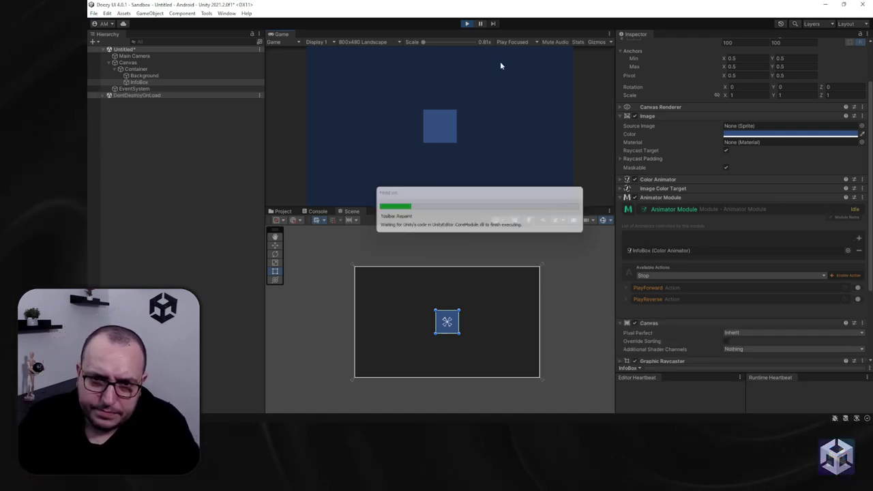
{"action": "left_click", "coordinate": [136, 69]}
{"action": "left_click", "coordinate": [666, 253]}
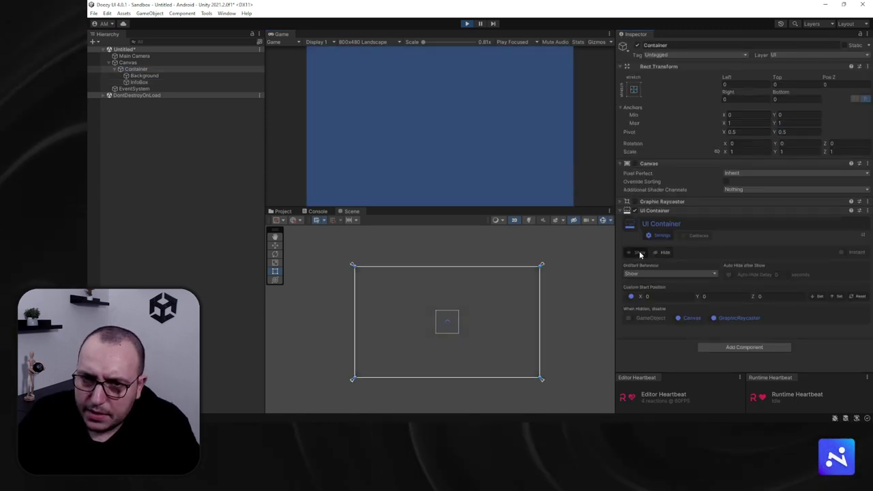
{"action": "left_click", "coordinate": [640, 251]}
{"action": "left_click", "coordinate": [665, 252]}
{"action": "left_click", "coordinate": [640, 252]}
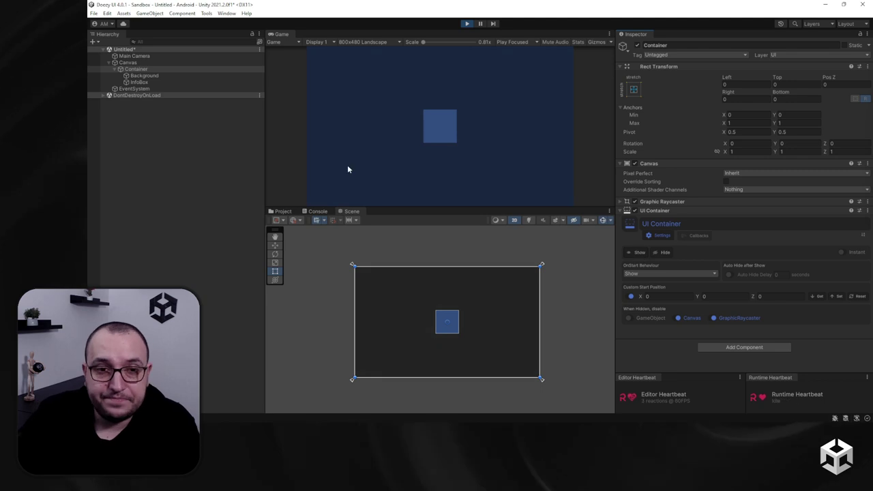
Inspect InfoBox's Animator Module and pointer triggers while the scene runs, and exit play mode
{"action": "left_click", "coordinate": [139, 82]}
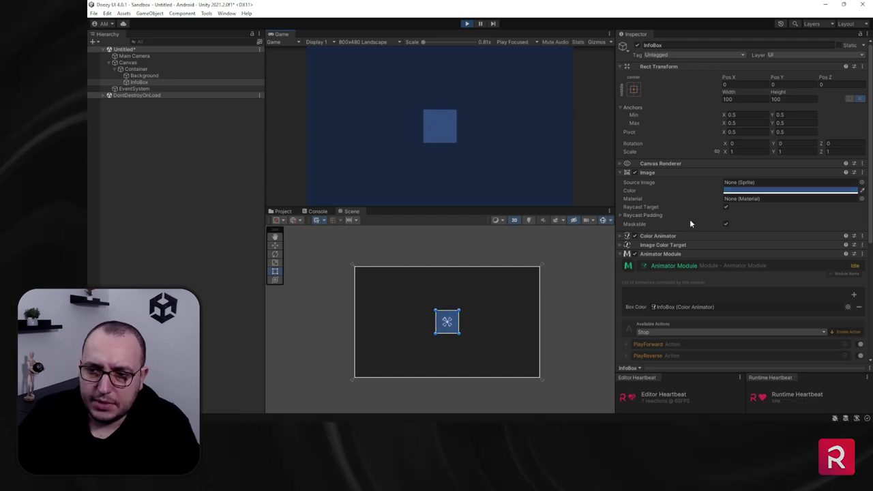
{"action": "scroll", "coordinate": [721, 276], "scroll_direction": "down", "scroll_amount": 5}
{"action": "scroll", "coordinate": [722, 272], "scroll_direction": "down", "scroll_amount": 2}
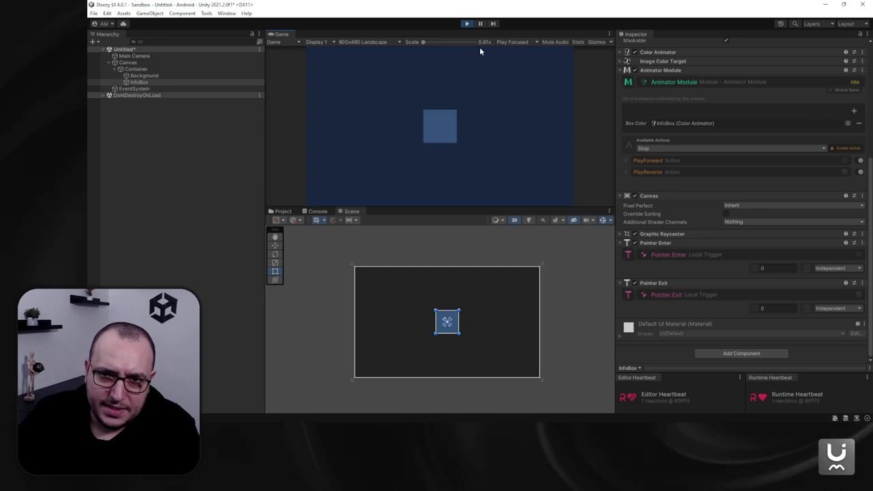
{"action": "key", "text": "ctrl+p"}
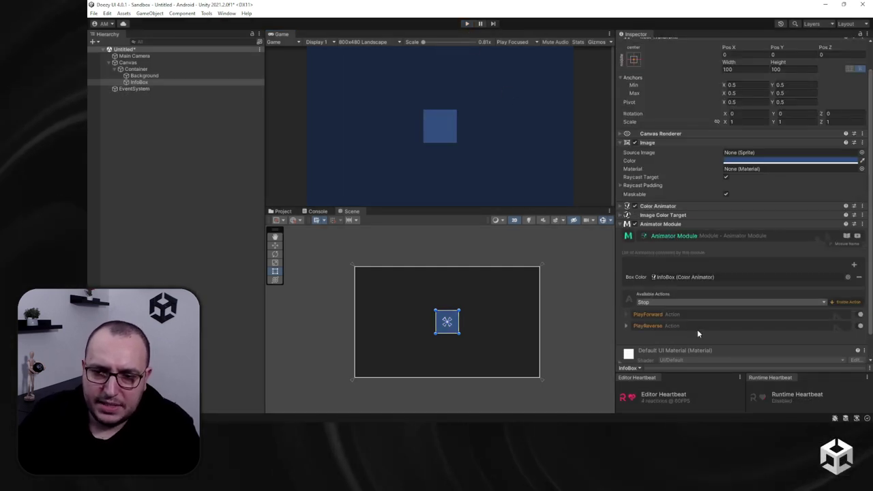
Add a UI Animator component to InfoBox and assign it to a new entry in the Animator Module's list of controlled animators
{"action": "scroll", "coordinate": [693, 361], "scroll_direction": "down", "scroll_amount": 2}
{"action": "left_click", "coordinate": [709, 354]}
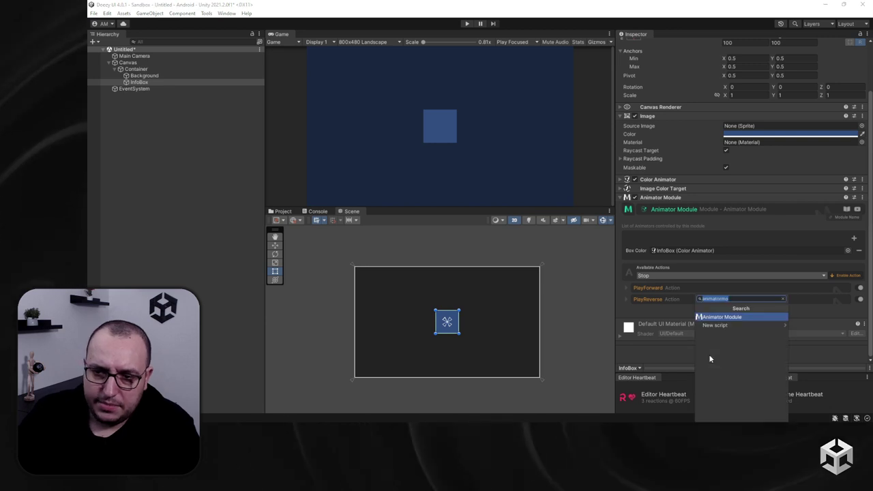
{"action": "key", "text": "BackSpace"}
{"action": "left_click", "coordinate": [708, 354]}
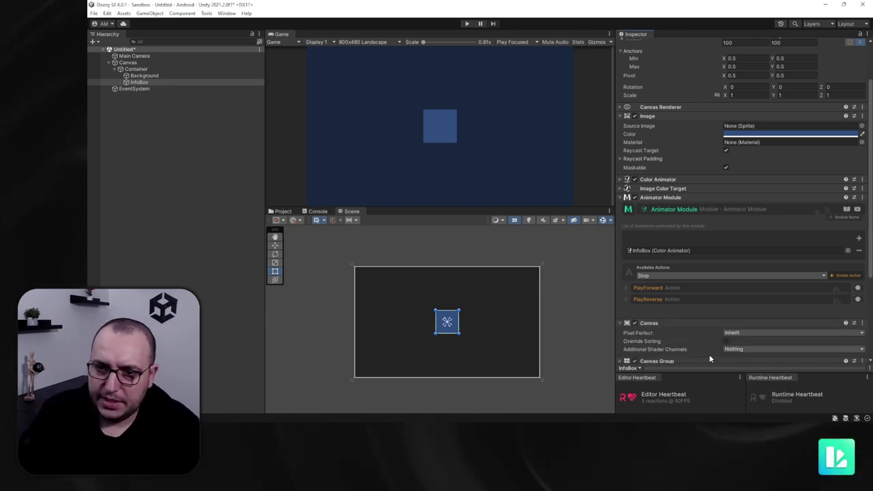
{"action": "scroll", "coordinate": [696, 324], "scroll_direction": "down", "scroll_amount": 3}
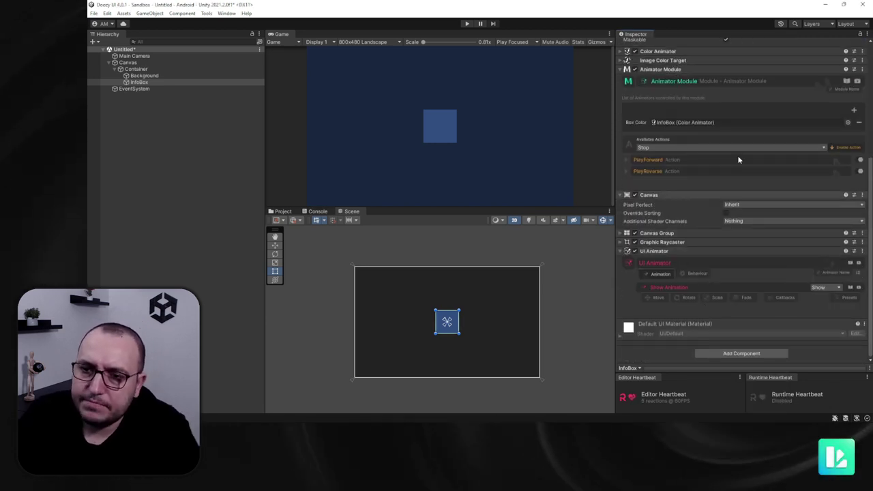
{"action": "left_click", "coordinate": [853, 110]}
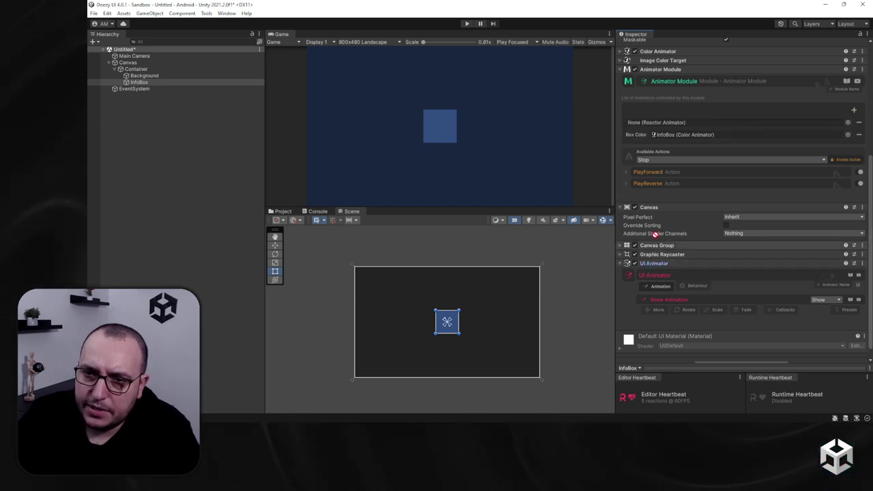
{"action": "left_click_drag", "start_coordinate": [671, 123], "coordinate": [671, 124]}
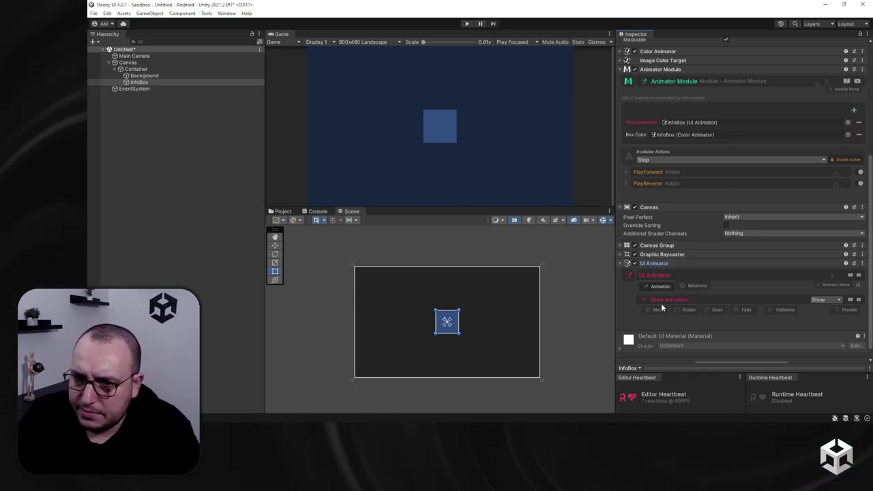
Enable Scale in InfoBox's UI Animator Show animation and set its To Offset X and Y to 1.2
{"action": "left_click", "coordinate": [713, 310]}
{"action": "scroll", "coordinate": [655, 295], "scroll_direction": "down", "scroll_amount": 2}
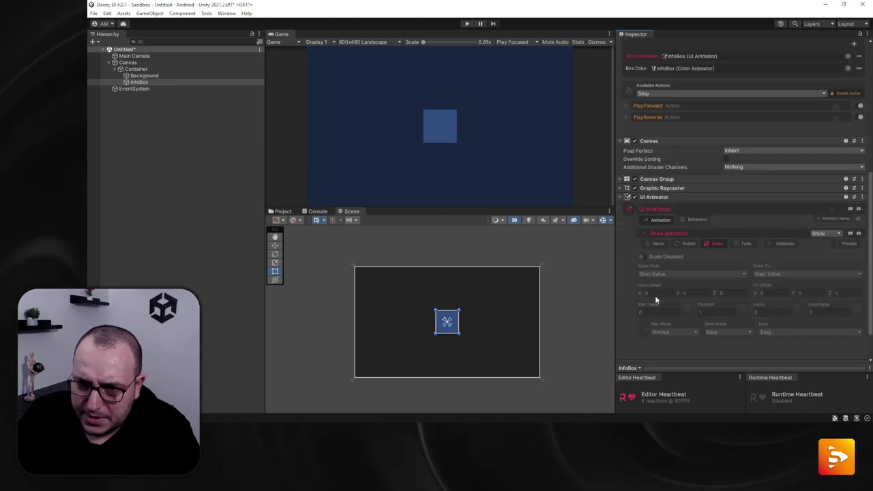
{"action": "left_click", "coordinate": [778, 293]}
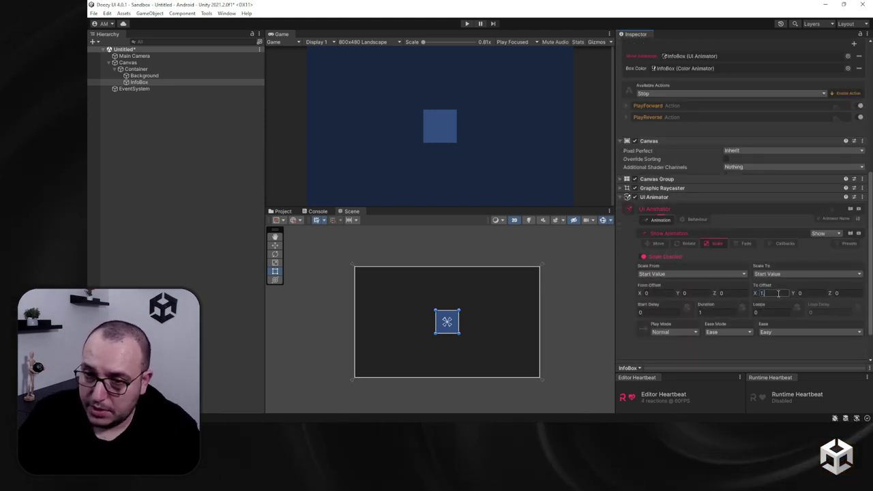
{"action": "type", "text": "1.2"}
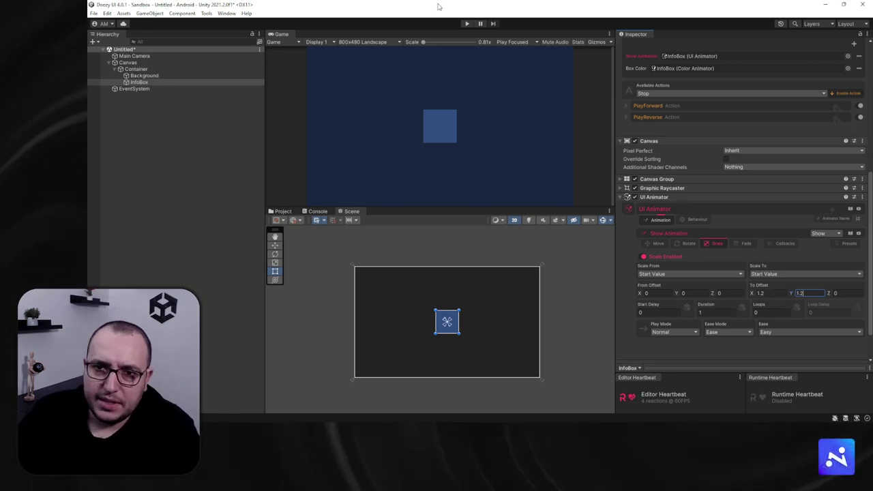
Run the scene and set the Scale animation's duration to 0.2 and its To Offset X and Y to 0.2
{"action": "left_click", "coordinate": [467, 24]}
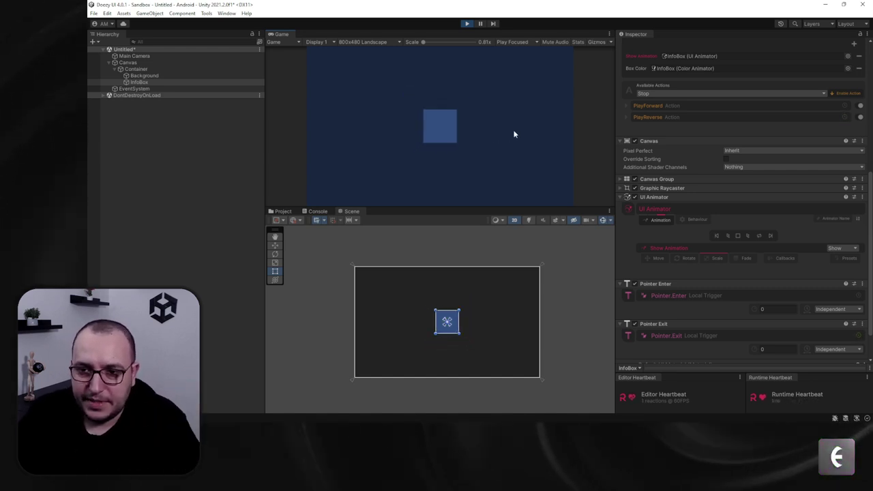
{"action": "left_click", "coordinate": [716, 258]}
{"action": "scroll", "coordinate": [711, 266], "scroll_direction": "down", "scroll_amount": 2}
{"action": "type", "text": "0.2"}
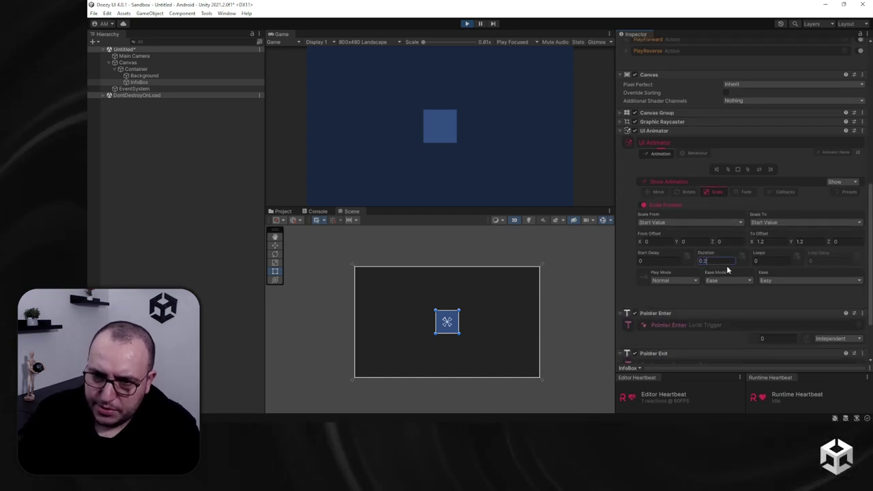
{"action": "type", "text": "0.2"}
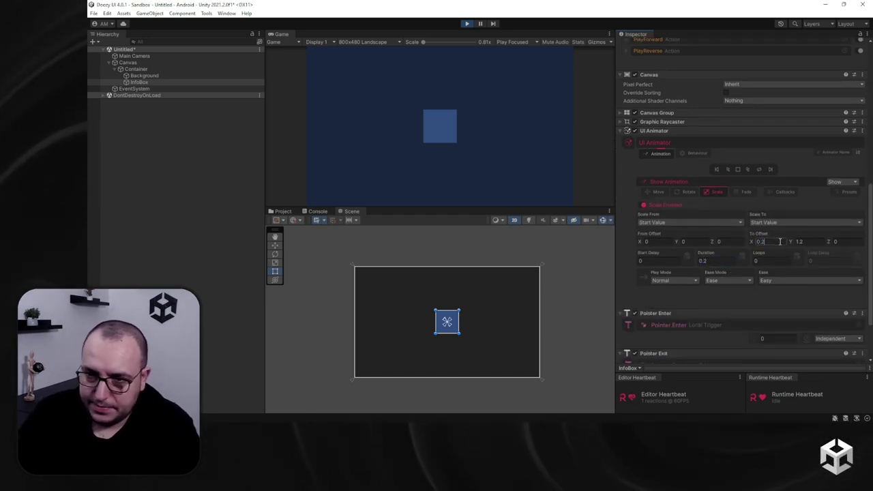
{"action": "left_click", "coordinate": [812, 241]}
{"action": "type", "text": "0.2"}
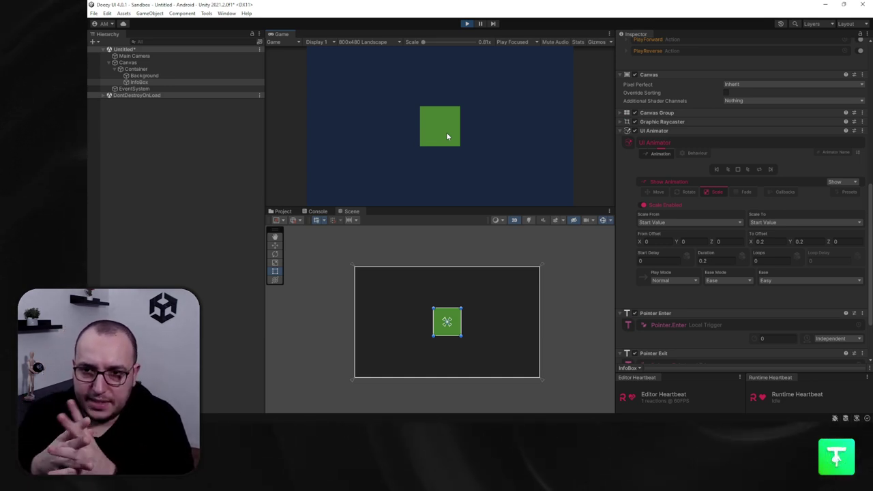
Enable Rotate with To Offset Z 45, duration 0.2 and Out Back ease, test it on the box, and exit play mode
{"action": "left_click", "coordinate": [692, 194]}
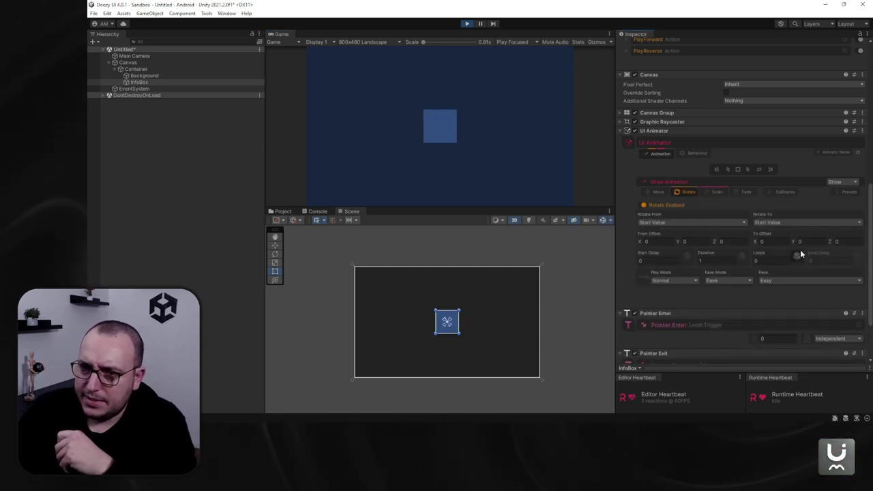
{"action": "left_click", "coordinate": [846, 241]}
{"action": "type", "text": "45"}
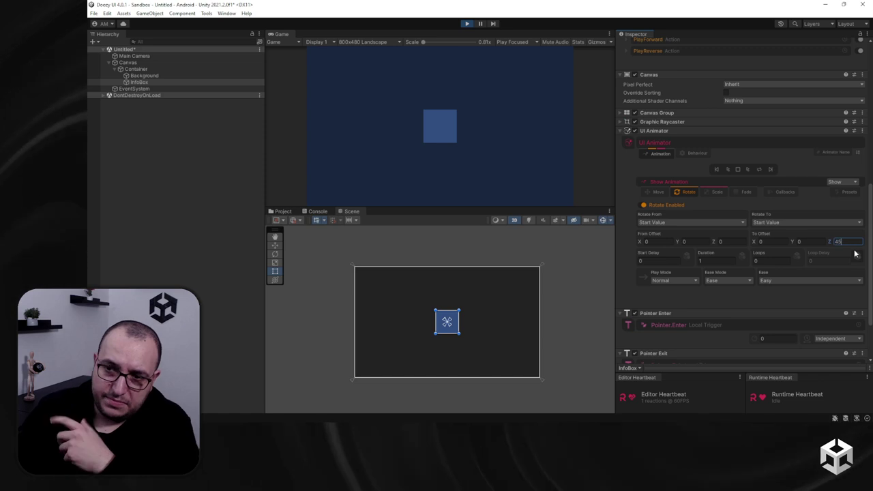
{"action": "type", "text": "0.2"}
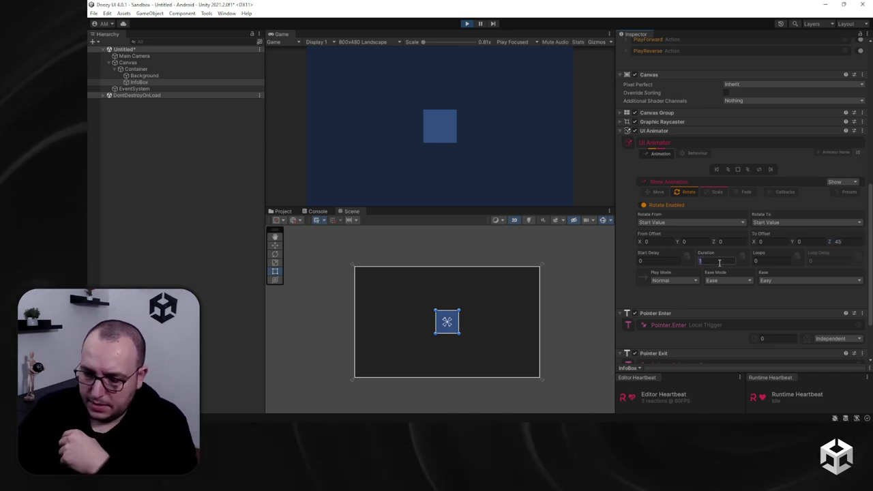
{"action": "left_click", "coordinate": [765, 283]}
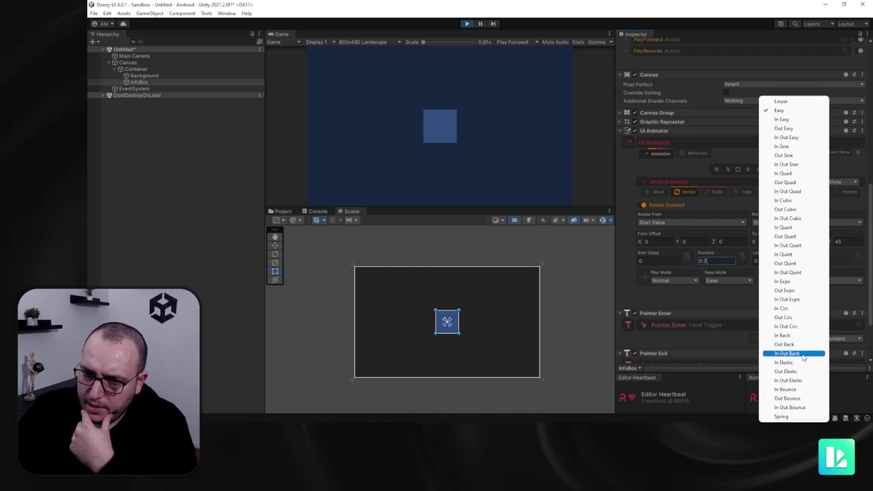
{"action": "left_click", "coordinate": [784, 345]}
{"action": "mouse_move", "coordinate": [448, 135]}
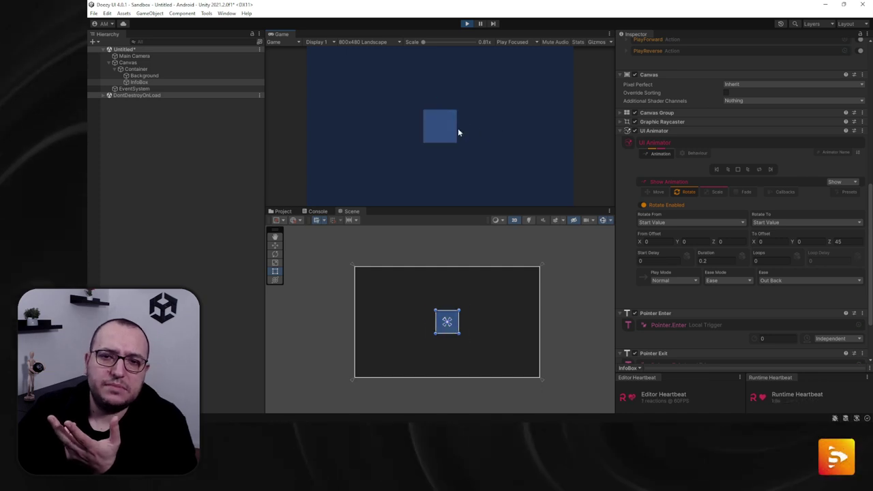
{"action": "left_click", "coordinate": [467, 24]}
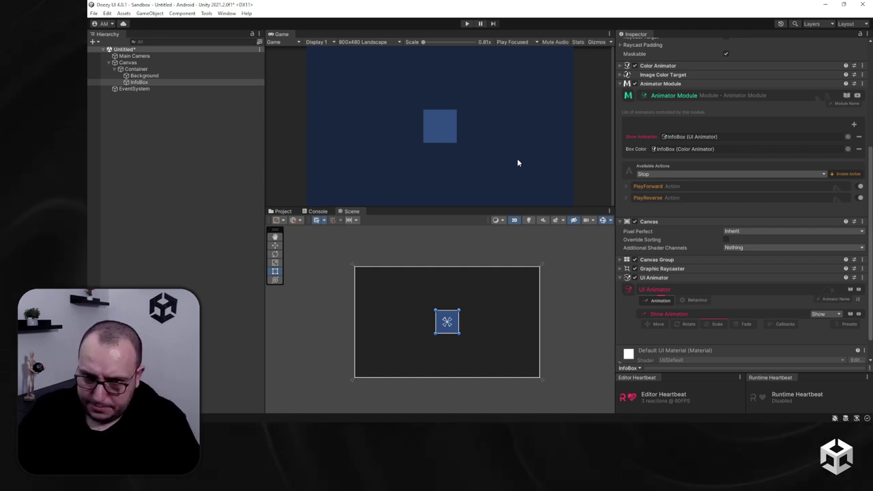
Delete the Container with its children and add a large Simple Button from the UI Menu to the Canvas
{"action": "left_click", "coordinate": [154, 69]}
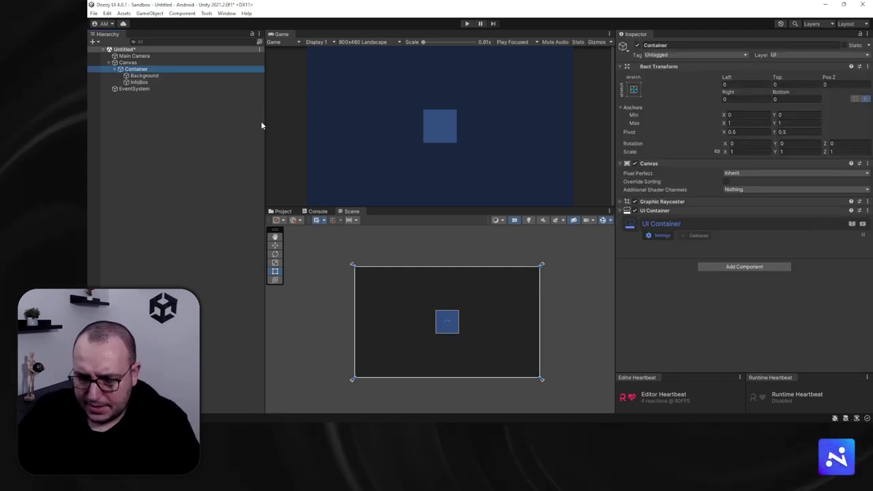
{"action": "key", "text": "Delete"}
{"action": "mouse_move", "coordinate": [221, 22]}
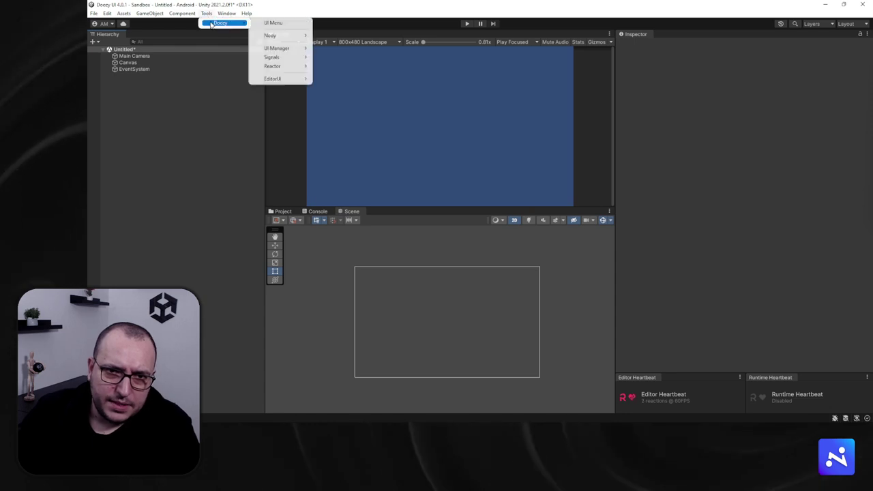
{"action": "left_click", "coordinate": [280, 22]}
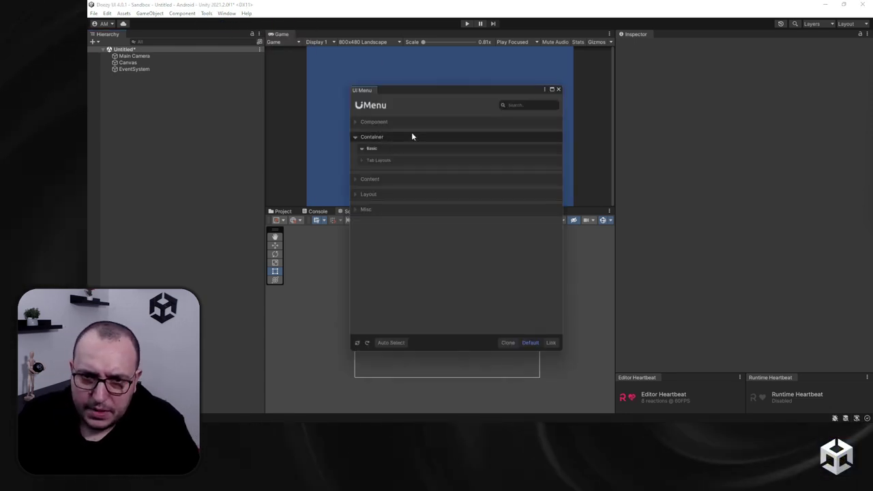
{"action": "left_click", "coordinate": [411, 137]}
{"action": "left_click", "coordinate": [523, 106]}
{"action": "type", "text": "simple"}
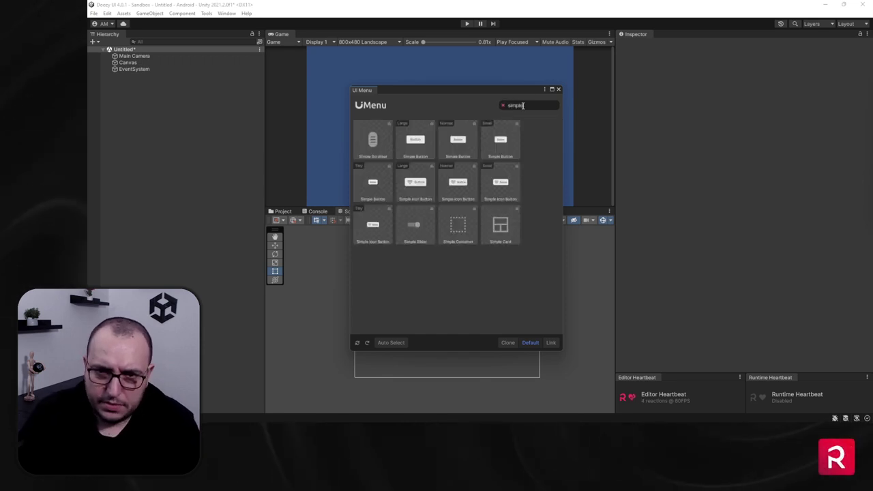
{"action": "left_click", "coordinate": [558, 90]}
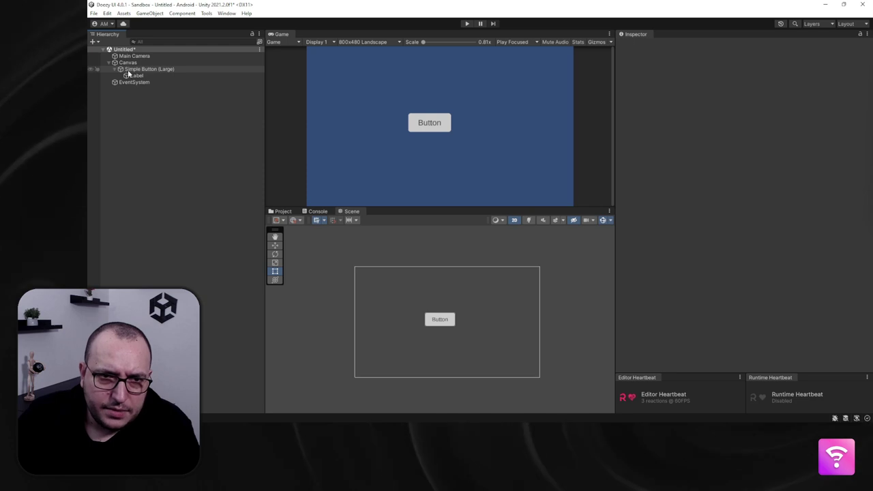
Center the Simple Button (Large) on the canvas by setting its Pos X and Pos Y to 0
{"action": "left_click", "coordinate": [136, 69]}
{"action": "left_click", "coordinate": [761, 84]}
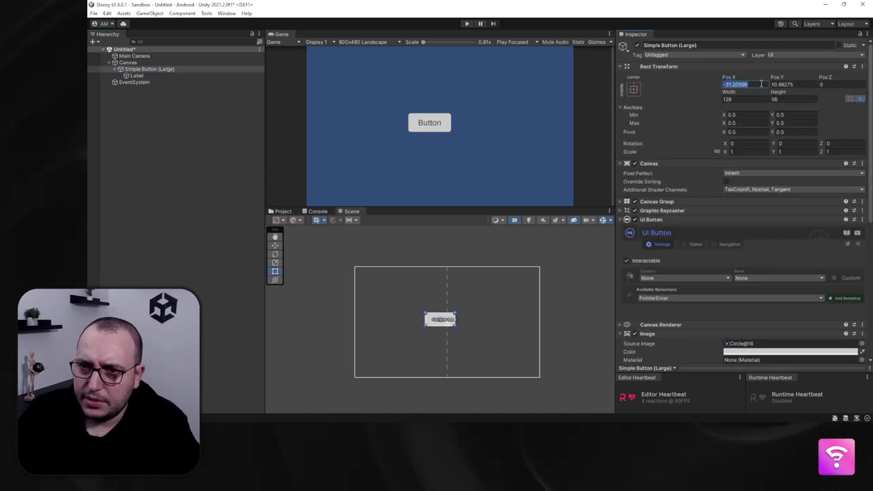
{"action": "type", "text": "0"}
{"action": "key", "text": "Tab"}
{"action": "type", "text": "0"}
{"action": "left_click", "coordinate": [151, 71]}
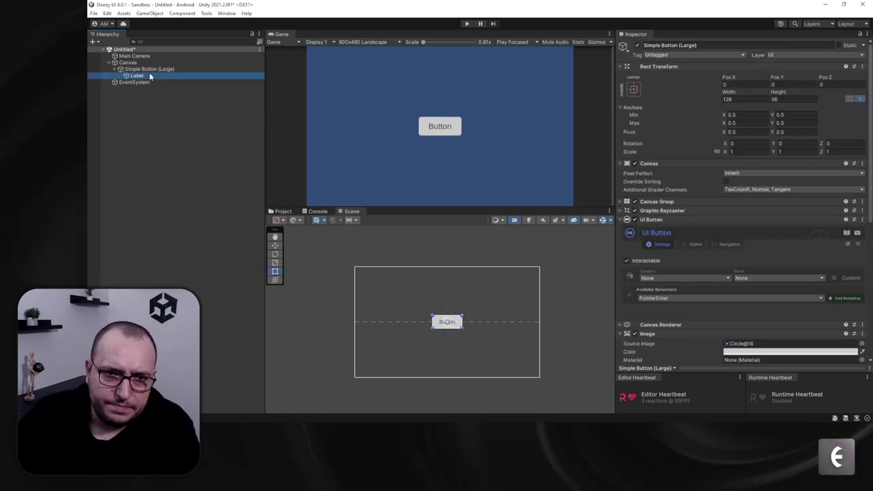
Change the Image color of Simple Button (Large) to green, hex 47B54A
{"action": "scroll", "coordinate": [734, 235], "scroll_direction": "down", "scroll_amount": 5}
{"action": "scroll", "coordinate": [735, 236], "scroll_direction": "down", "scroll_amount": 3}
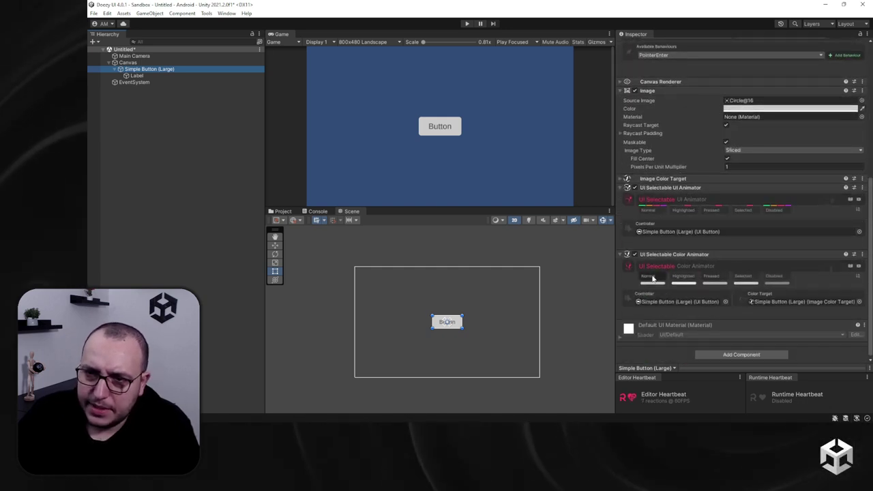
{"action": "left_click", "coordinate": [743, 110]}
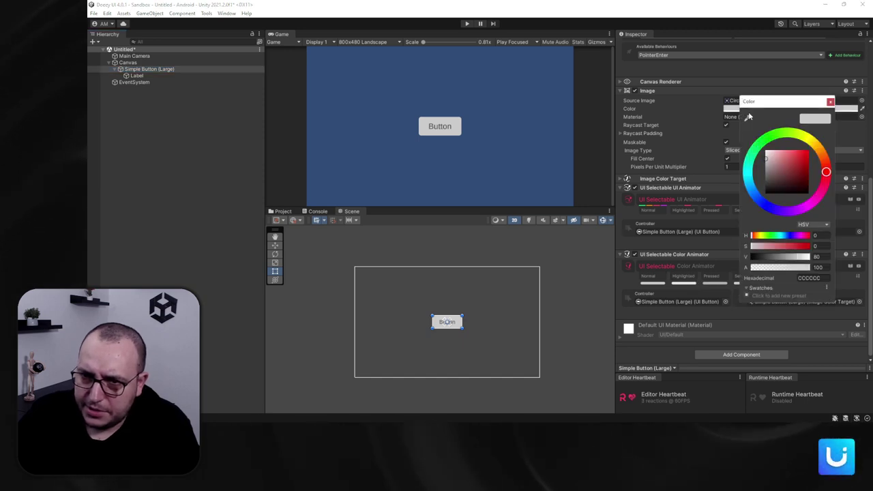
{"action": "left_click_drag", "start_coordinate": [794, 139], "coordinate": [763, 150]}
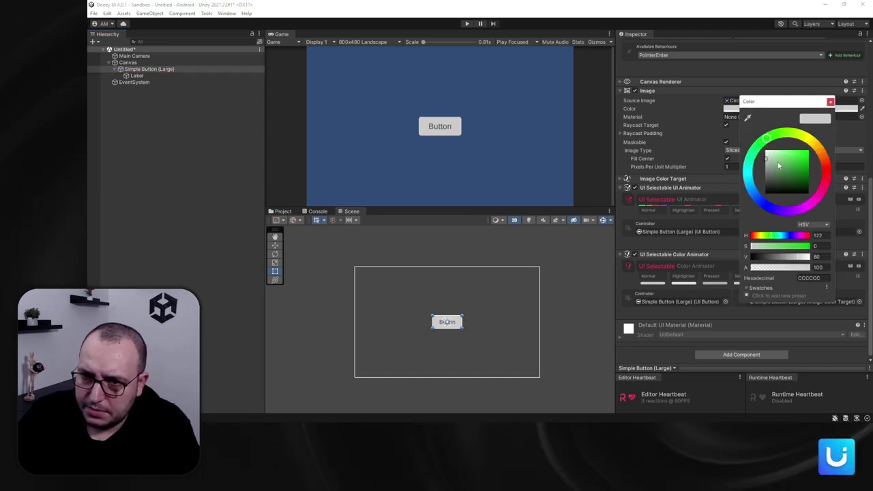
{"action": "left_click", "coordinate": [792, 163]}
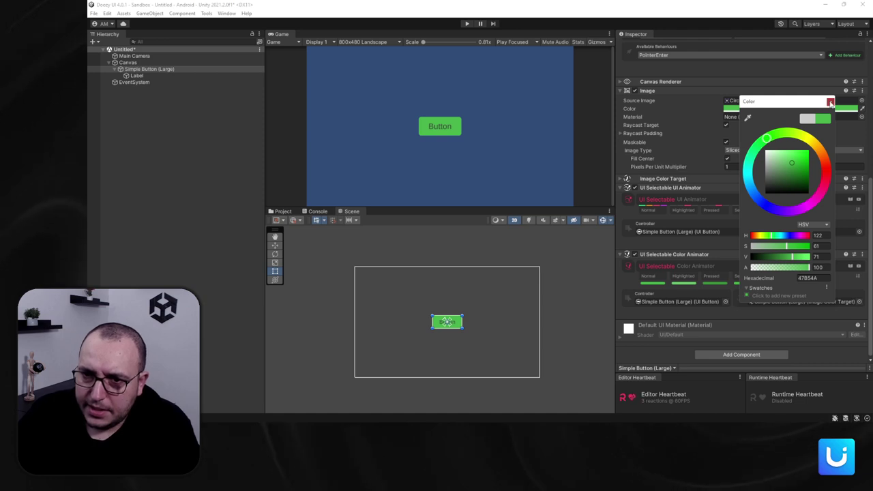
{"action": "left_click", "coordinate": [830, 102]}
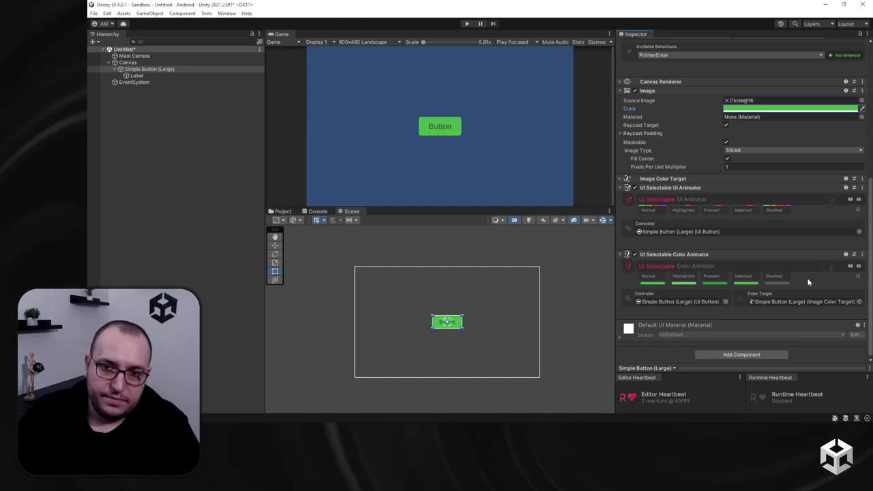
Run the scene, enlarge the button in the Scene view, and test its pointer reactions in the Game view
{"action": "left_click", "coordinate": [465, 24]}
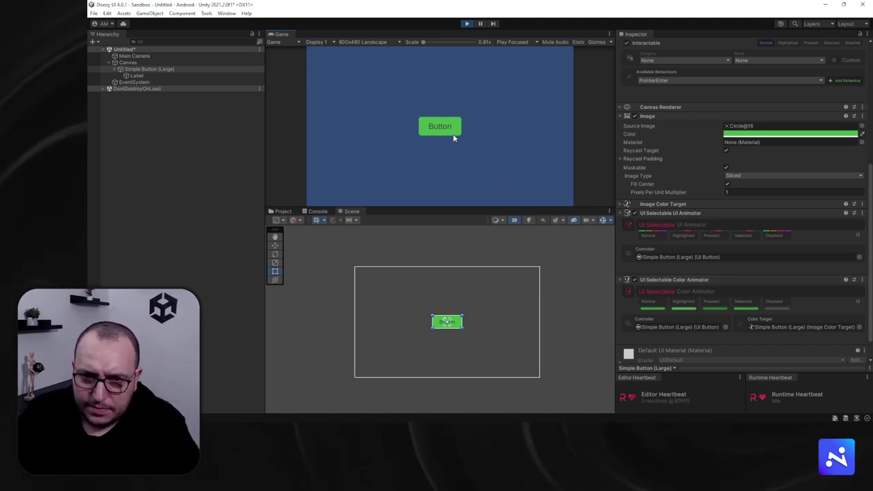
{"action": "scroll", "coordinate": [477, 317], "scroll_direction": "up", "scroll_amount": 4}
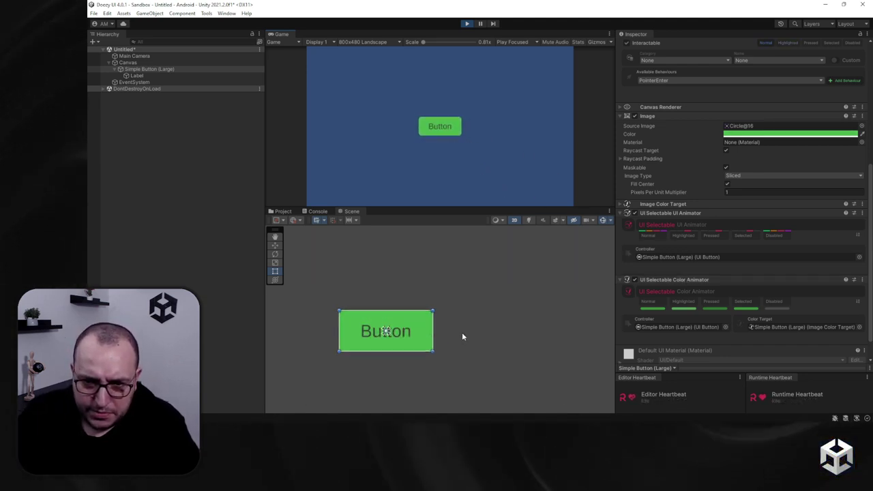
{"action": "scroll", "coordinate": [461, 336], "scroll_direction": "up", "scroll_amount": 8}
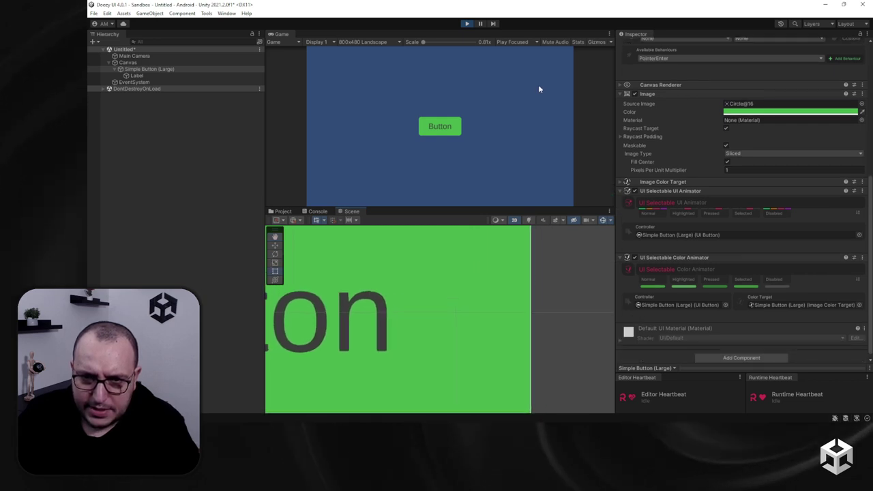
{"action": "left_click", "coordinate": [460, 125]}
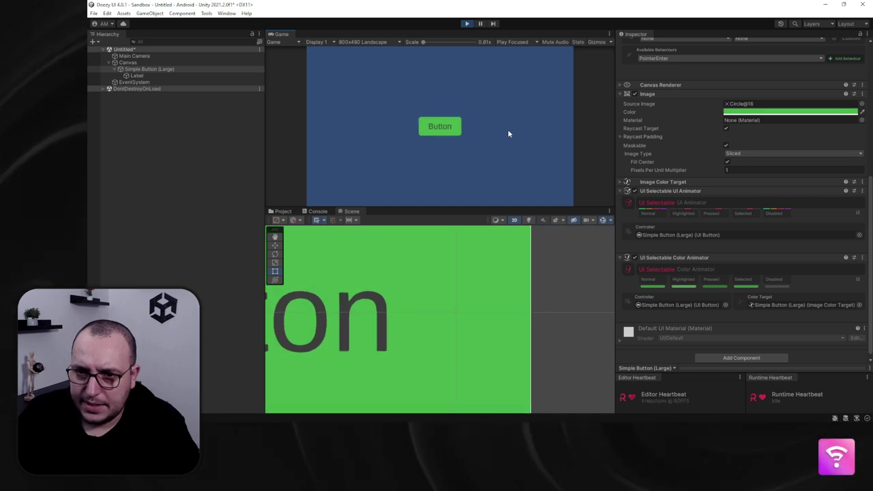
Collapse the UI Selectable UI Animator and switch the UI Button's Interactable option off and back on to test its disabled state
{"action": "scroll", "coordinate": [658, 132], "scroll_direction": "up", "scroll_amount": 4}
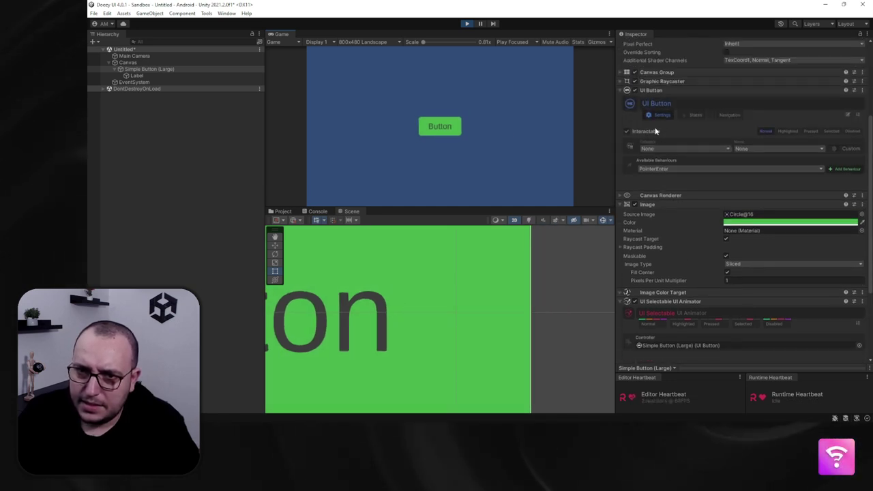
{"action": "scroll", "coordinate": [700, 247], "scroll_direction": "down", "scroll_amount": 3}
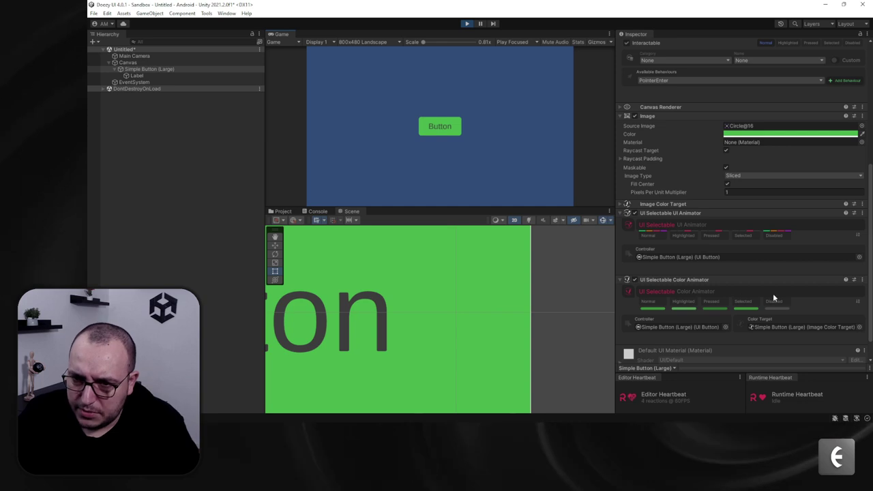
{"action": "scroll", "coordinate": [648, 121], "scroll_direction": "up", "scroll_amount": 2}
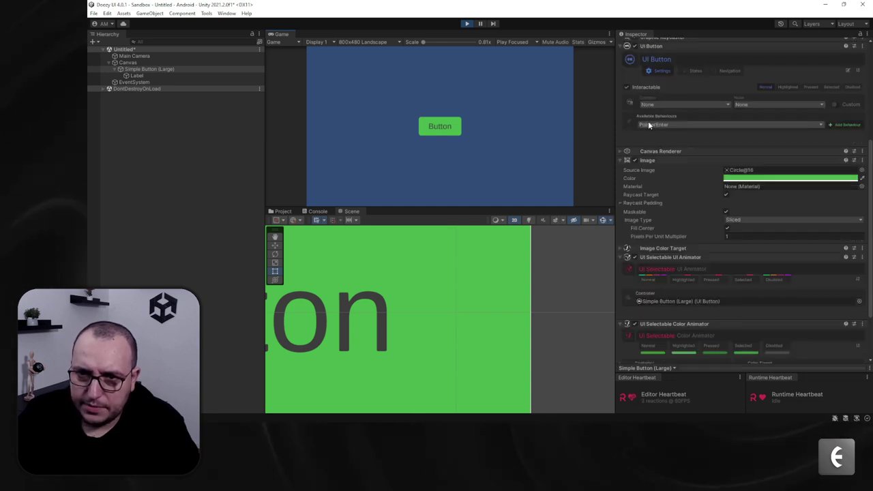
{"action": "left_click", "coordinate": [652, 162]}
{"action": "left_click", "coordinate": [654, 168]}
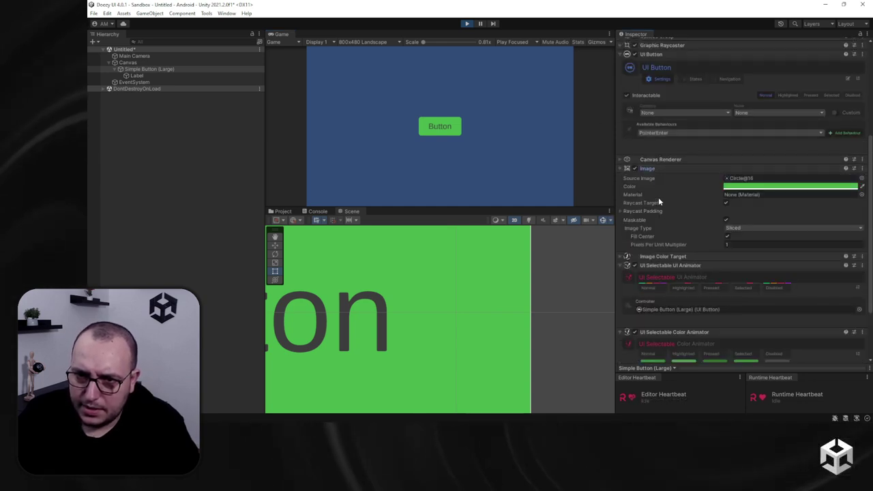
{"action": "left_click", "coordinate": [654, 265]}
{"action": "left_click", "coordinate": [640, 94]}
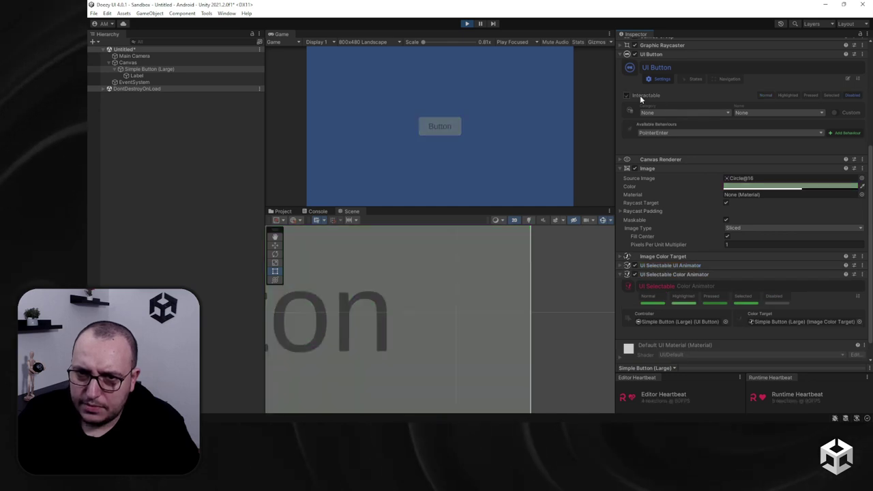
{"action": "left_click", "coordinate": [640, 95]}
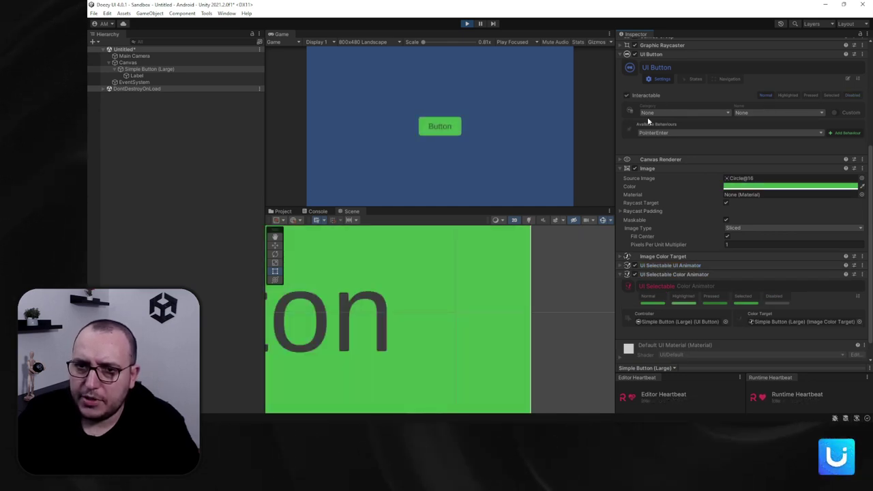
Preview the UI Button's Highlighted and Pressed states and return it to Normal
{"action": "left_click", "coordinate": [784, 94]}
{"action": "left_click", "coordinate": [808, 95]}
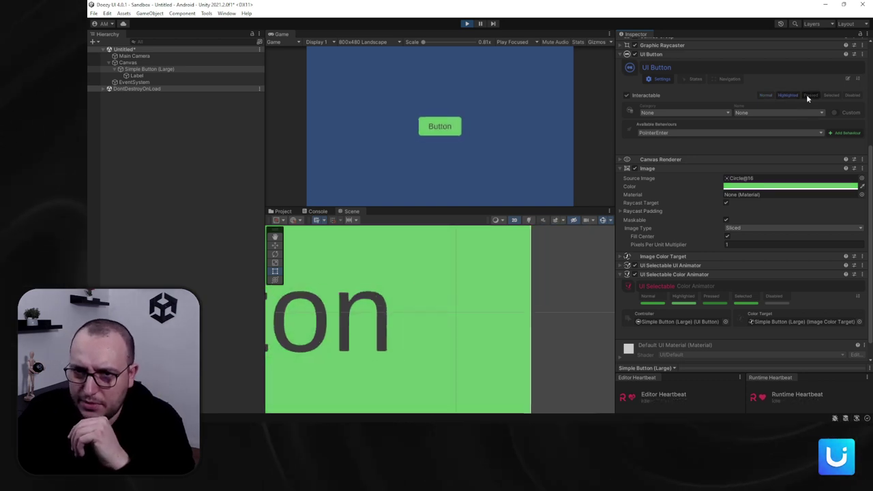
{"action": "left_click", "coordinate": [766, 95]}
{"action": "scroll", "coordinate": [672, 253], "scroll_direction": "down", "scroll_amount": 1}
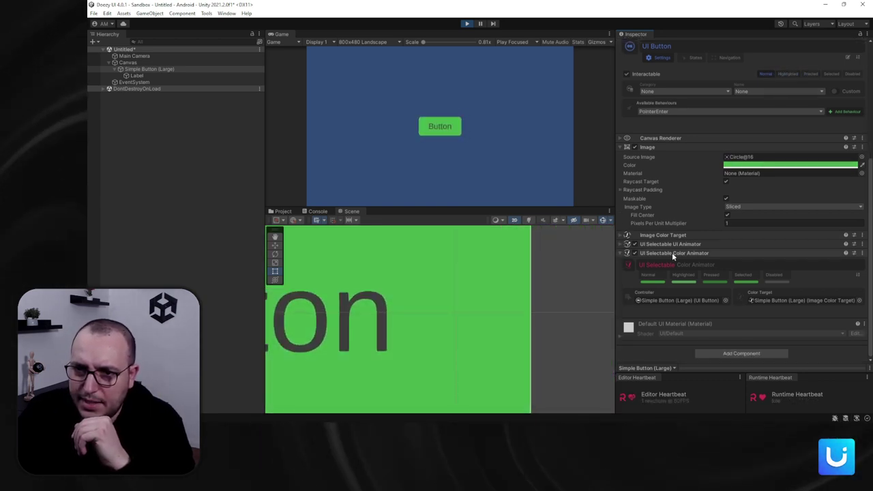
Open the Highlighted color animation in the UI Selectable Color Animator and raise its Color To Lightness Offset
{"action": "left_click", "coordinate": [657, 279]}
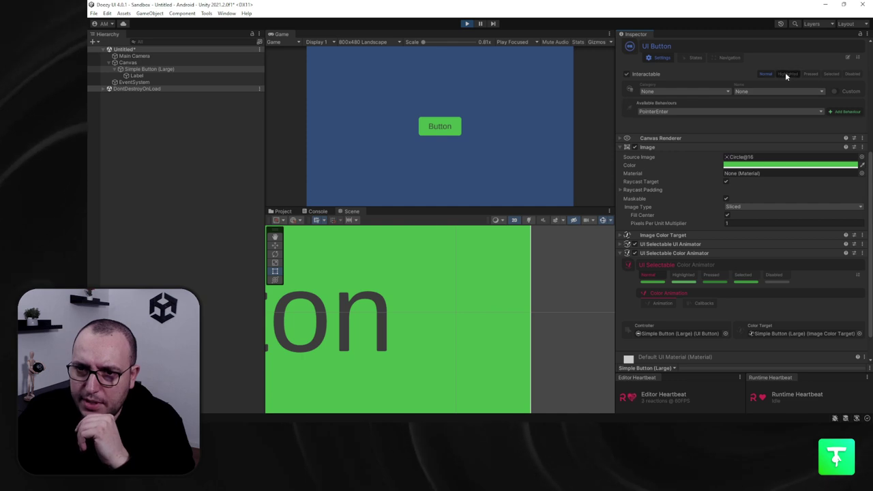
{"action": "left_click", "coordinate": [785, 73]}
{"action": "scroll", "coordinate": [688, 283], "scroll_direction": "down", "scroll_amount": 2}
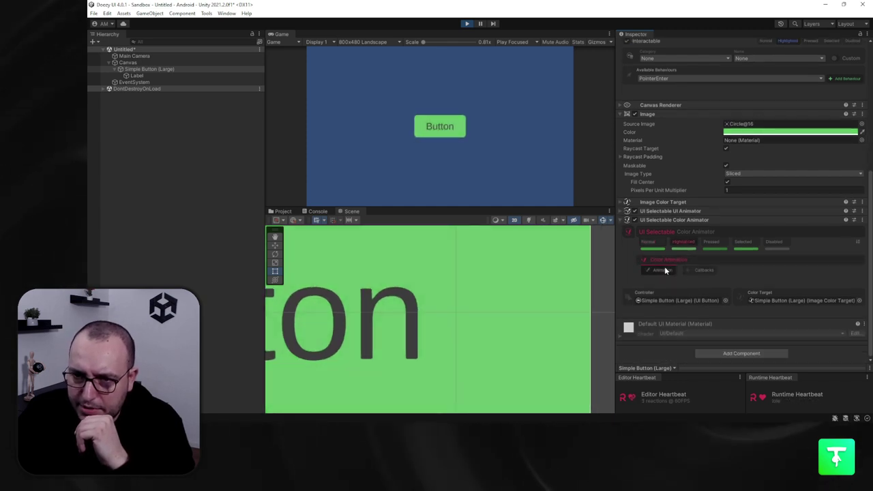
{"action": "left_click", "coordinate": [663, 270]}
{"action": "scroll", "coordinate": [669, 273], "scroll_direction": "down", "scroll_amount": 2}
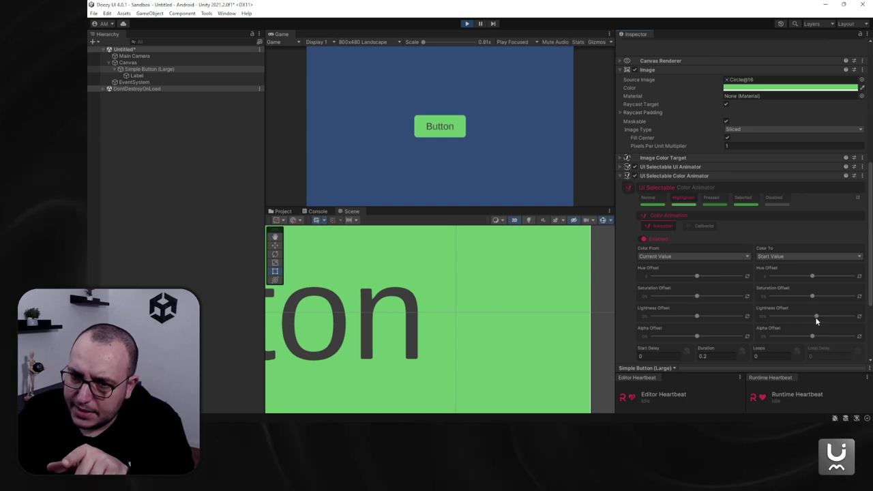
{"action": "left_click_drag", "start_coordinate": [819, 321], "coordinate": [840, 321]}
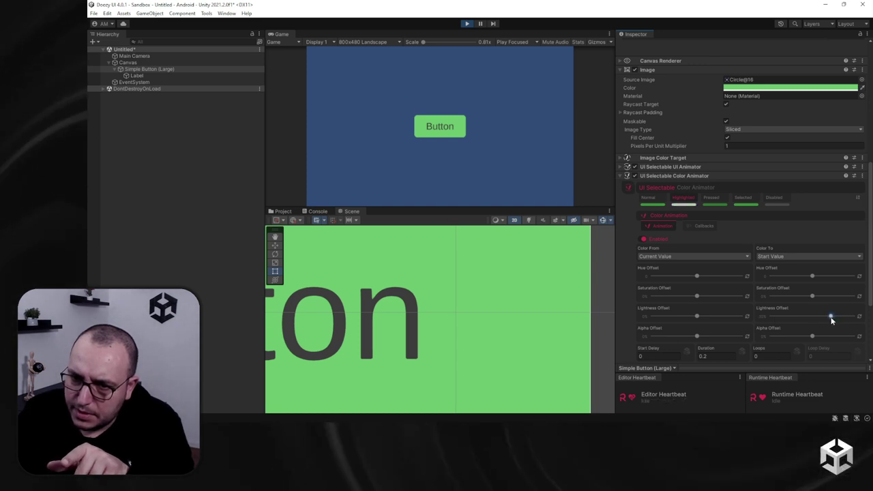
Preview the Highlighted, Pressed, Selected and Disabled states on the UI Button and return it to Normal
{"action": "scroll", "coordinate": [756, 183], "scroll_direction": "up", "scroll_amount": 6}
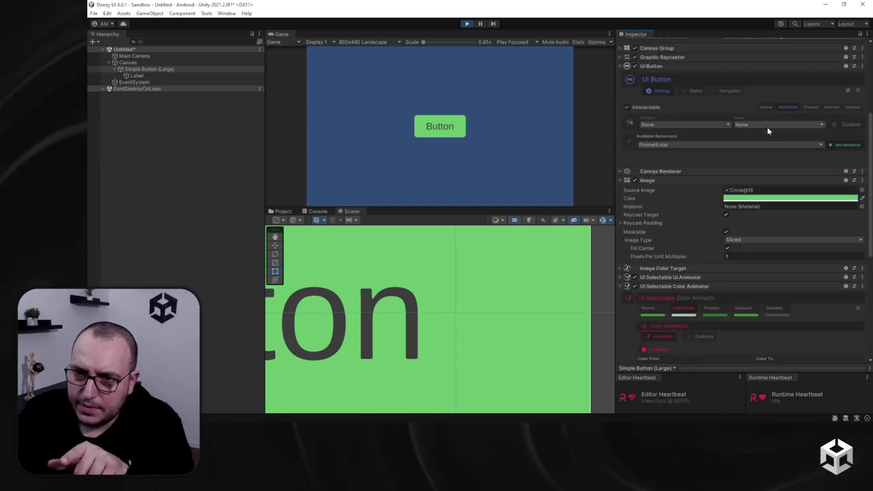
{"action": "left_click", "coordinate": [782, 130]}
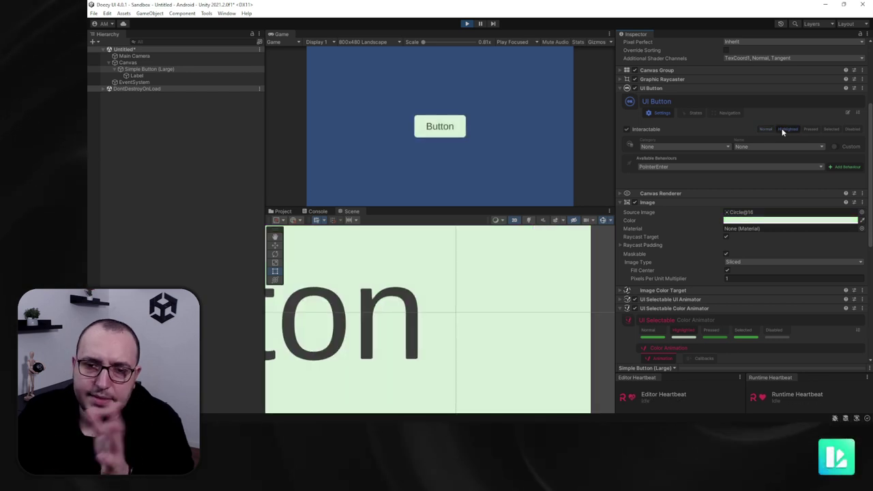
{"action": "left_click", "coordinate": [805, 130]}
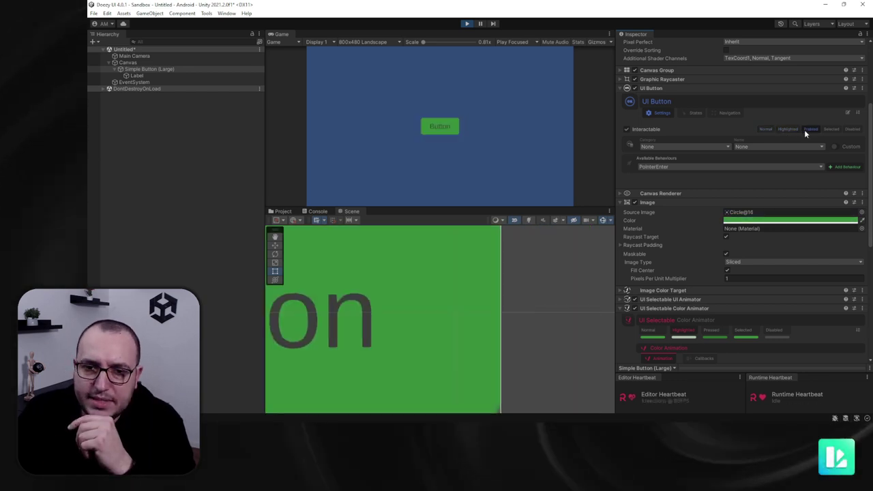
{"action": "left_click", "coordinate": [829, 130]}
{"action": "left_click", "coordinate": [850, 131]}
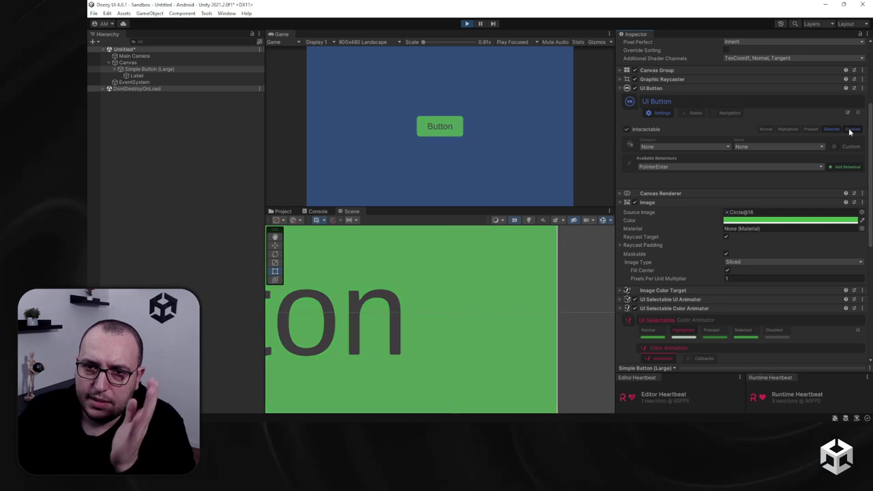
{"action": "left_click", "coordinate": [766, 131]}
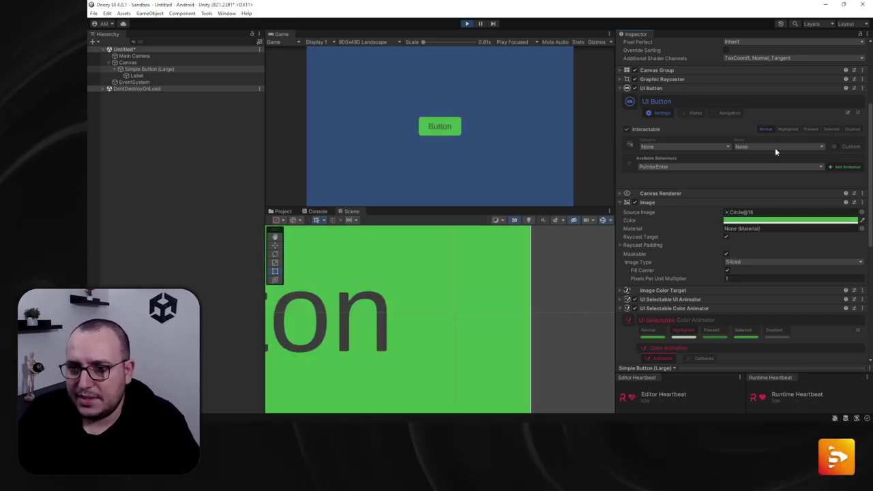
Lower the Color To Lightness Offset of the Highlighted color animation to a slight brightening
{"action": "scroll", "coordinate": [771, 178], "scroll_direction": "down", "scroll_amount": 6}
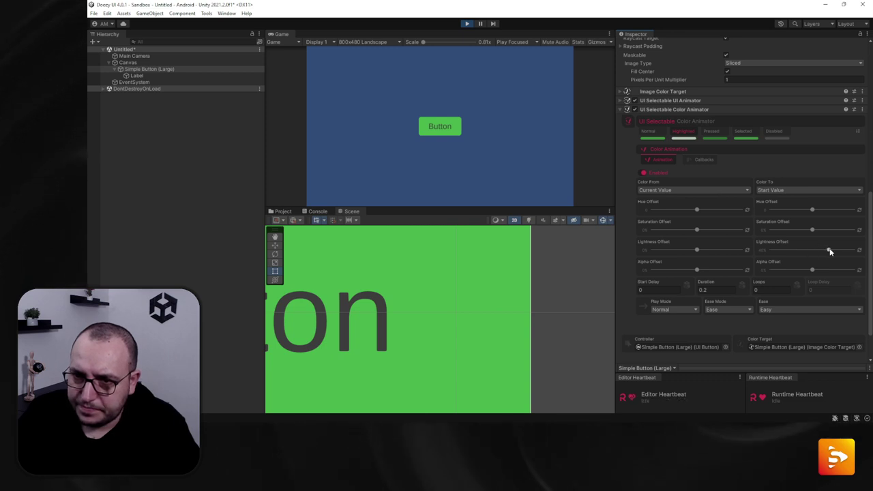
{"action": "left_click_drag", "start_coordinate": [823, 252], "coordinate": [818, 252]}
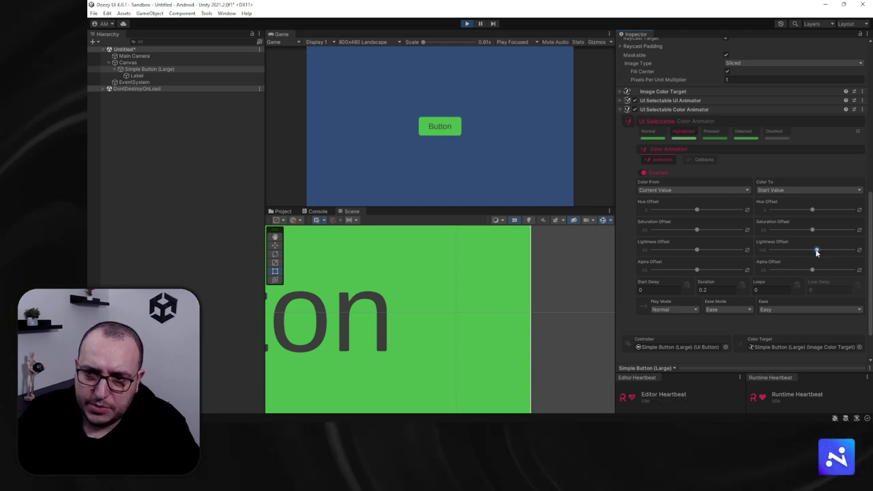
Preview the Highlighted and Pressed states on the UI Button with the adjusted color animation and return it to Normal
{"action": "scroll", "coordinate": [795, 259], "scroll_direction": "up", "scroll_amount": 5}
{"action": "scroll", "coordinate": [796, 259], "scroll_direction": "up", "scroll_amount": 6}
{"action": "left_click", "coordinate": [790, 218]}
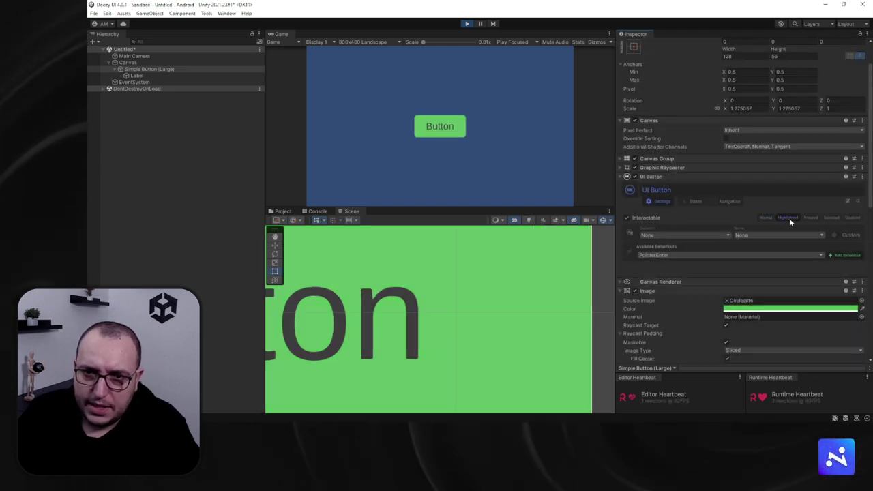
{"action": "left_click", "coordinate": [812, 218]}
{"action": "left_click", "coordinate": [767, 217]}
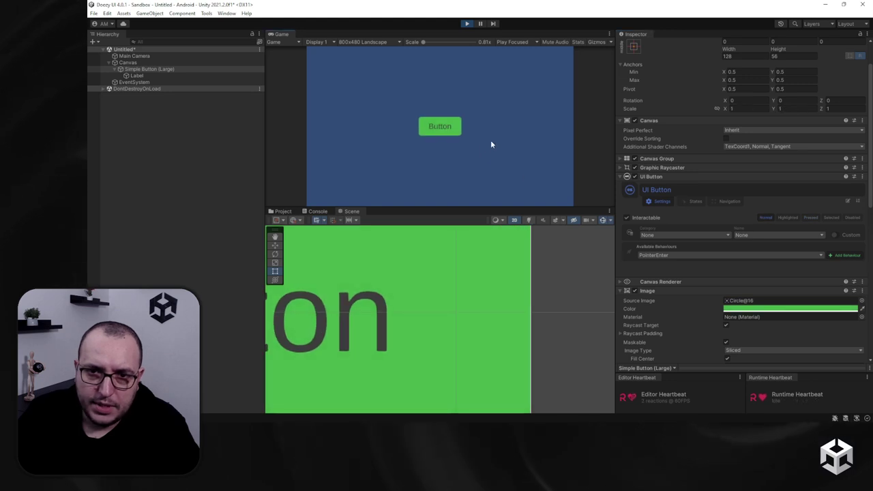
Test the button's state animations in the running game with pointer presses and keyboard submits
{"action": "left_click", "coordinate": [440, 127]}
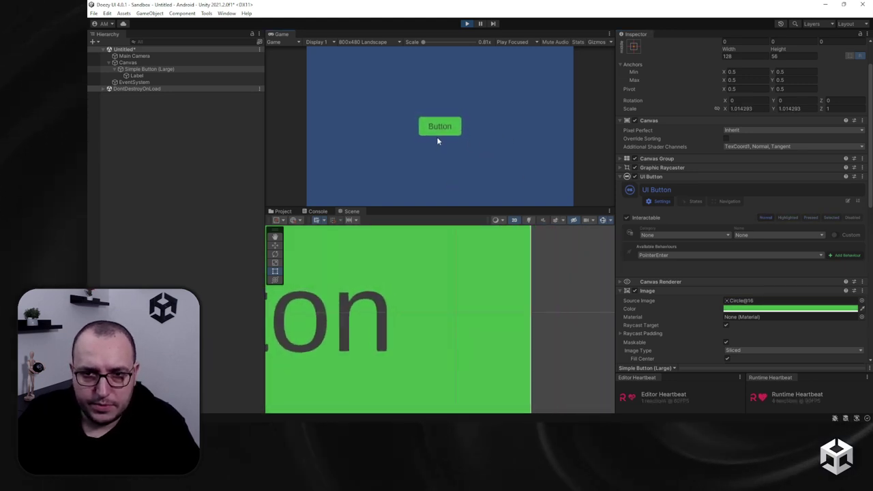
{"action": "left_click", "coordinate": [439, 133]}
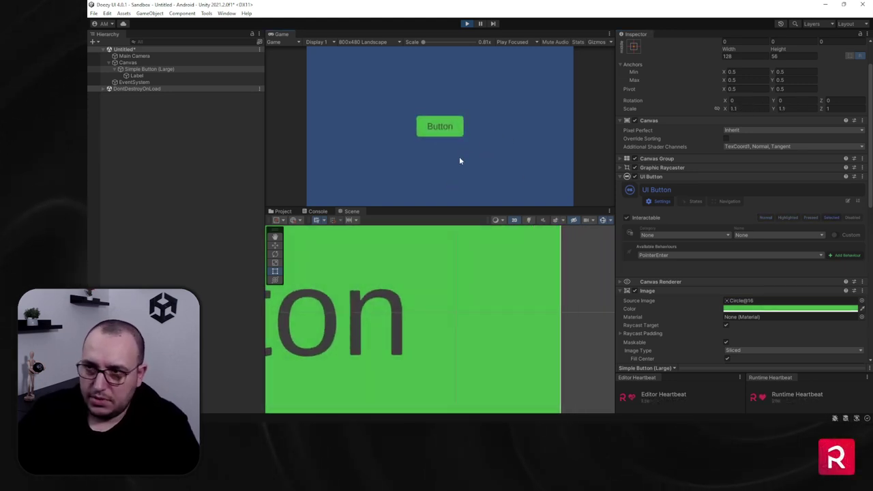
{"action": "key", "text": "Return"}
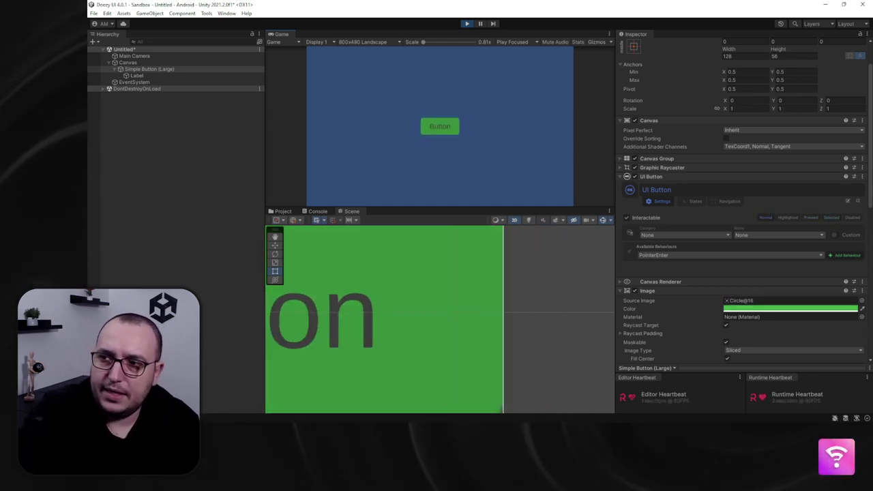
{"action": "key", "text": "Return"}
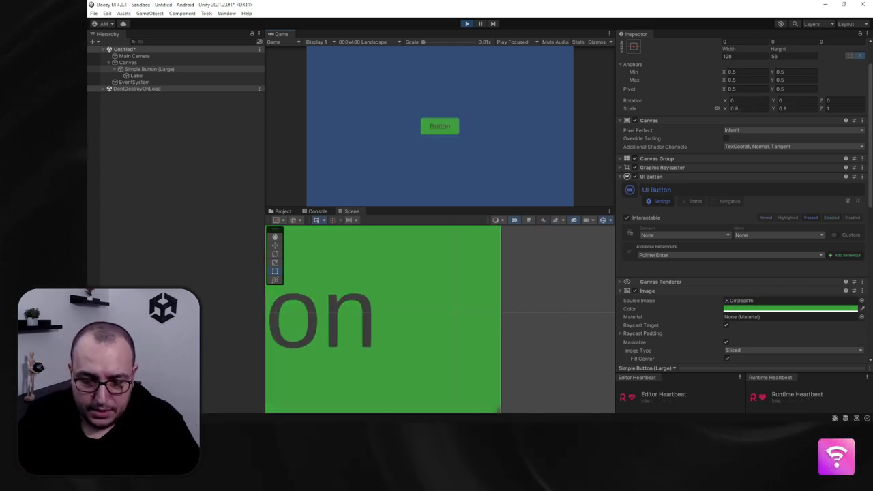
Test the button with the pointer once more in the Game view and exit Play mode
{"action": "left_click", "coordinate": [456, 130]}
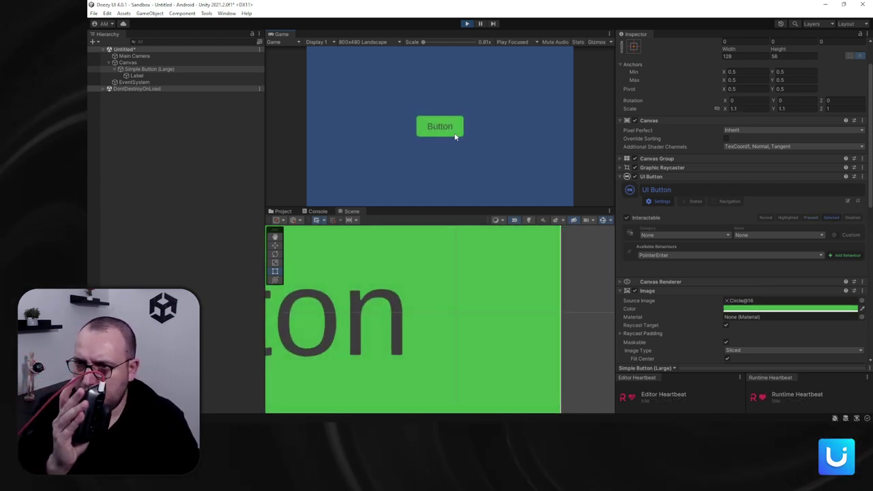
{"action": "left_click", "coordinate": [456, 136]}
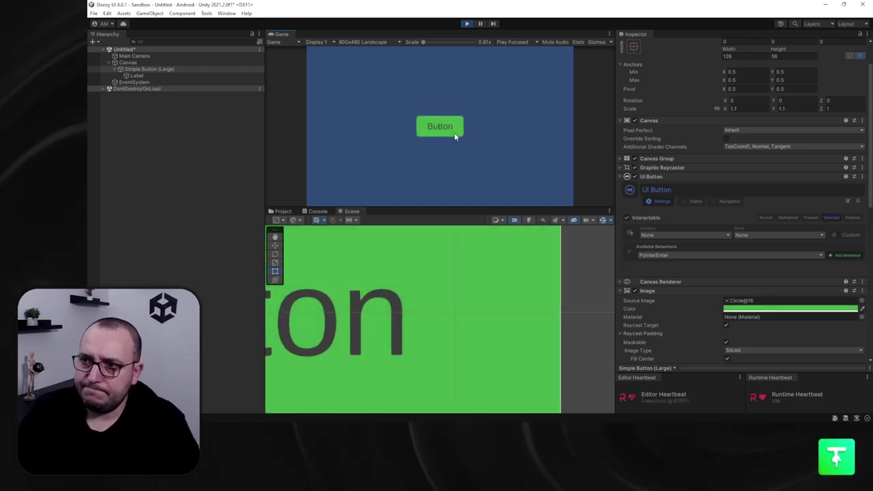
{"action": "left_click", "coordinate": [466, 23]}
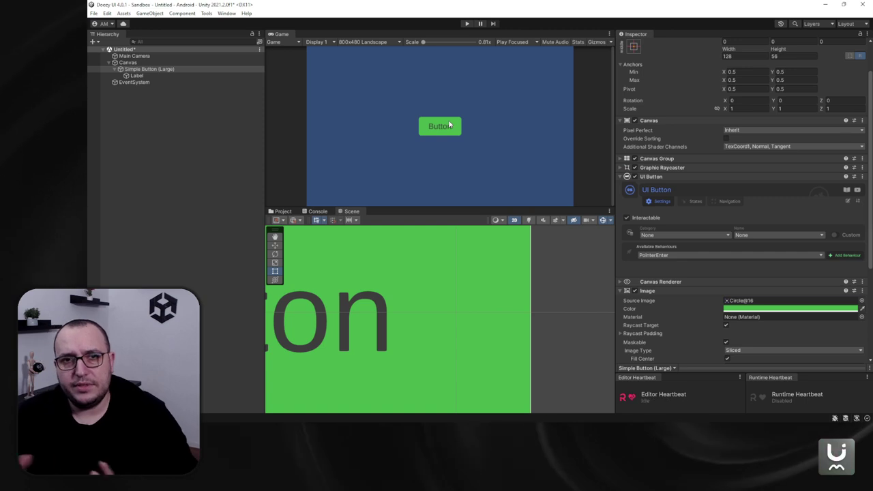